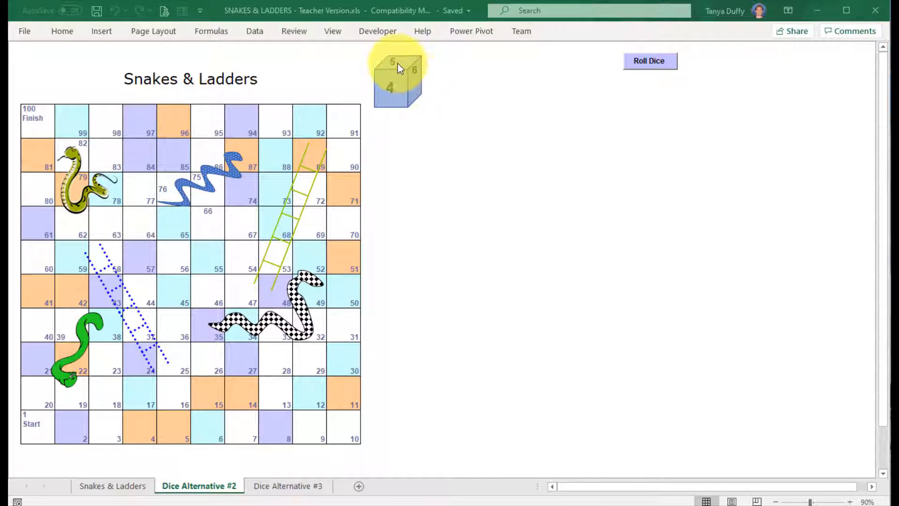
Roll the cube dice several times beside the Snakes & Ladders board on the Dice Alternative #2 sheet.
left_click(647, 64)
left_click(647, 65)
left_click(647, 66)
left_click(648, 66)
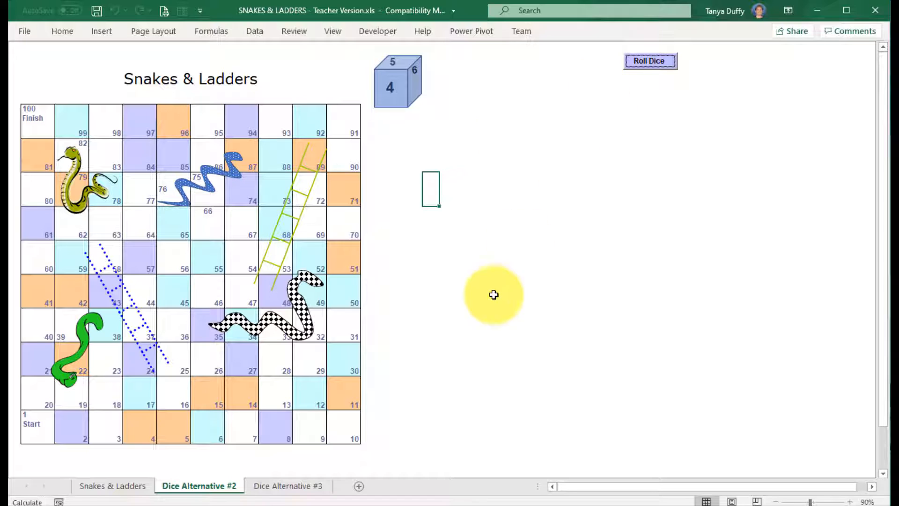
Go to the Dice Alternative #3 sheet and roll its two dotted dice repeatedly.
left_click(313, 486)
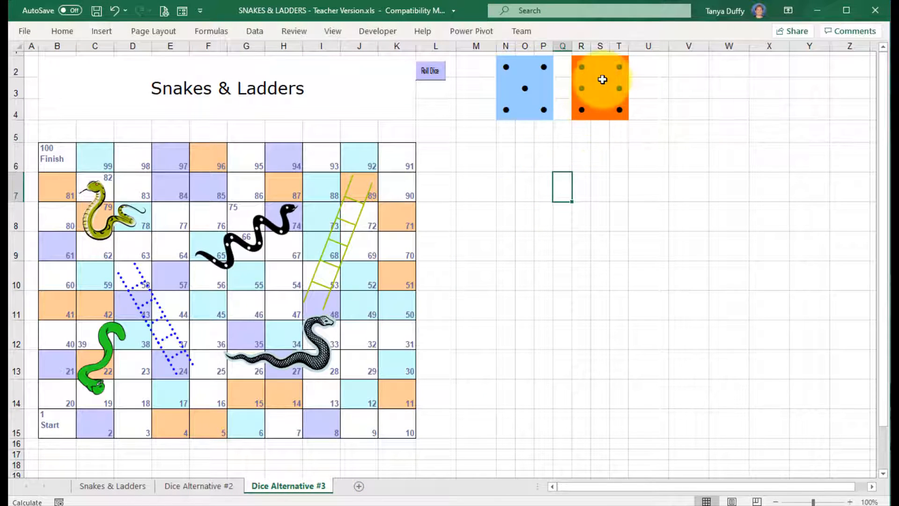
left_click(428, 73)
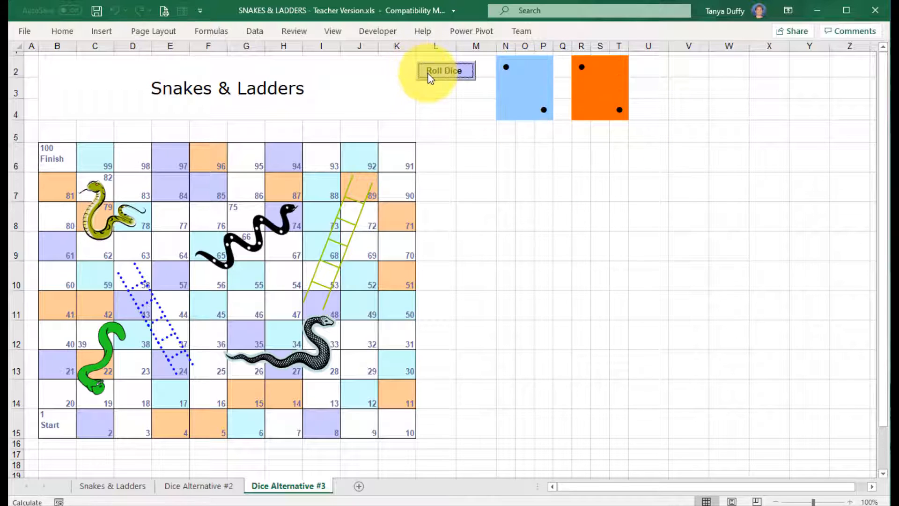
left_click(428, 74)
left_click(428, 74)
left_click(428, 74)
left_click(430, 75)
left_click(429, 74)
left_click(428, 74)
left_click(428, 74)
left_click(428, 74)
left_click(428, 74)
left_click(427, 73)
Return to the Dice Alternative #2 sheet and show its gridlines.
left_click(218, 485)
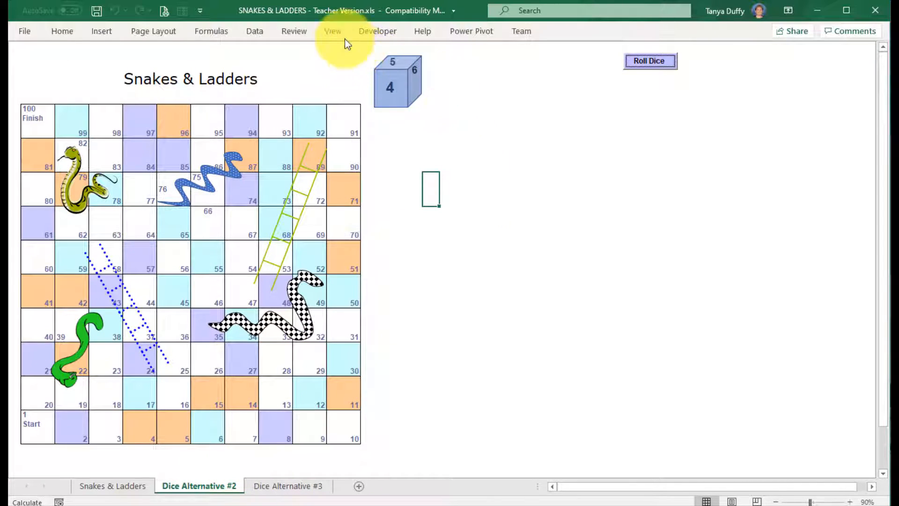
left_click(333, 31)
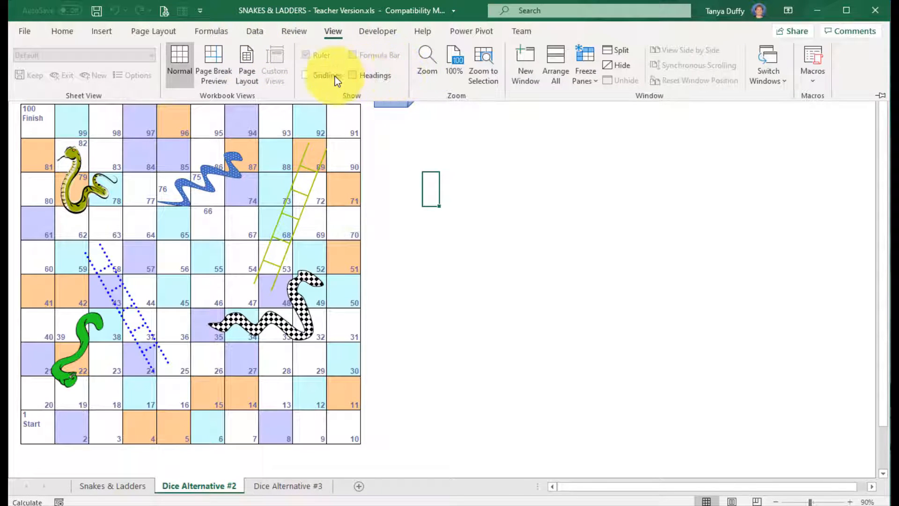
left_click(315, 75)
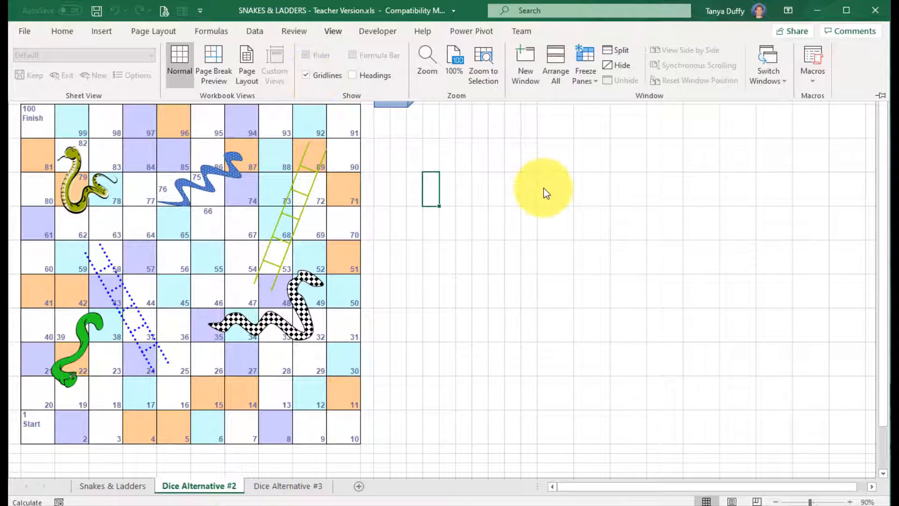
left_click(543, 190)
Move the cube shape off the dice numbers and place it over squares 8 and 13 of the board.
left_click(410, 91)
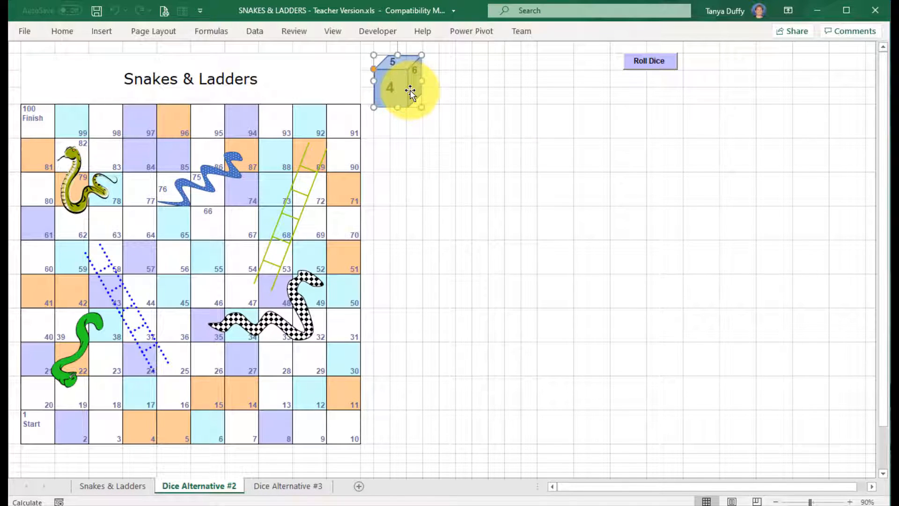
left_click_drag(410, 91, 302, 425)
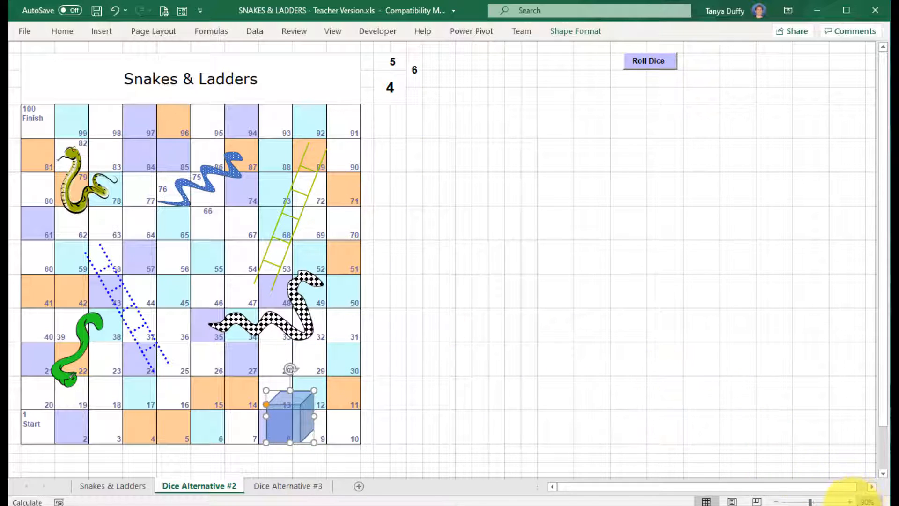
left_click(850, 501)
left_click(850, 501)
left_click(850, 501)
left_click(850, 501)
scroll(666, 209, "up", 3)
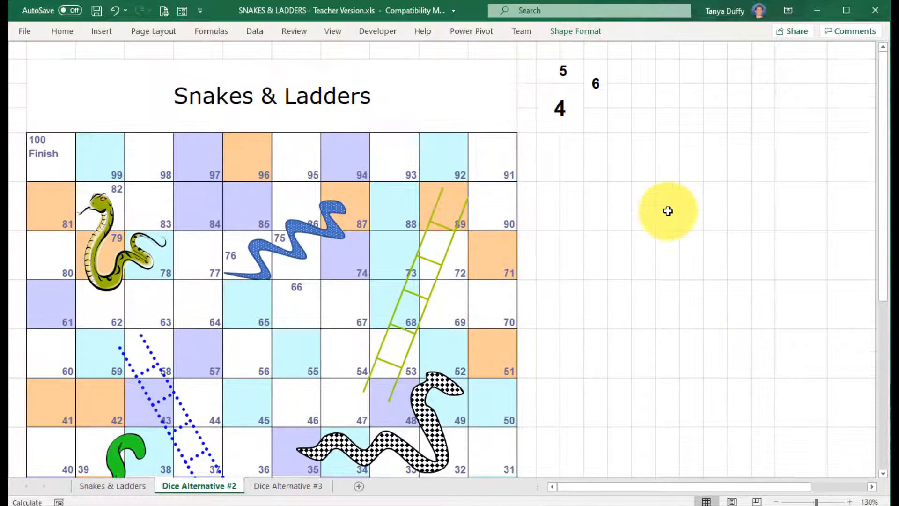
left_click(566, 161)
left_click(550, 207)
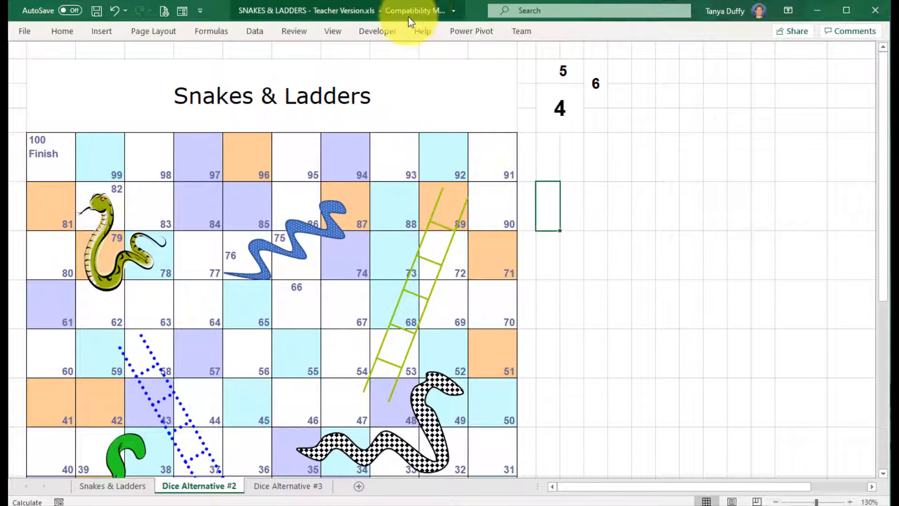
Display the formula bar for the Dice Alternative #2 sheet.
left_click(330, 30)
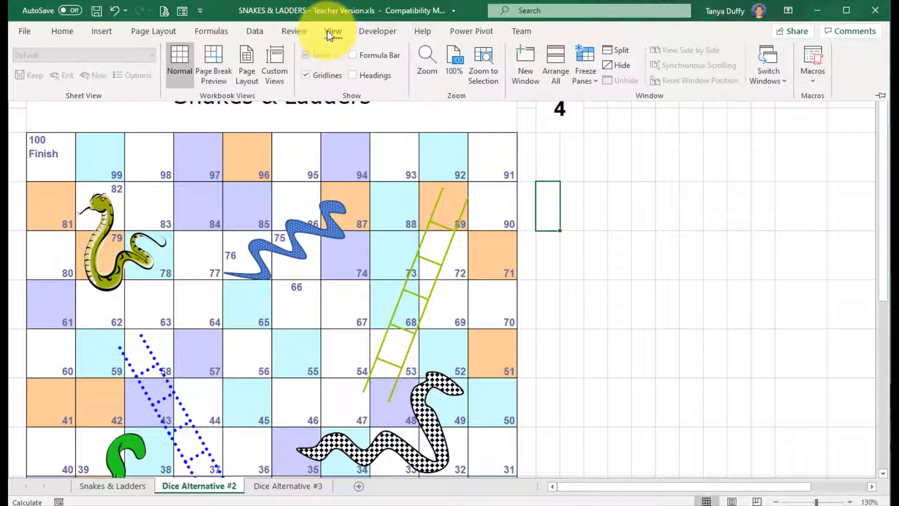
left_click(365, 55)
left_click(570, 229)
left_click(577, 239)
Examine the RANDBETWEEN formula in cell M3 and the VLOOKUP formula in cell M2, leaving both formulas as they are.
double_click(566, 132)
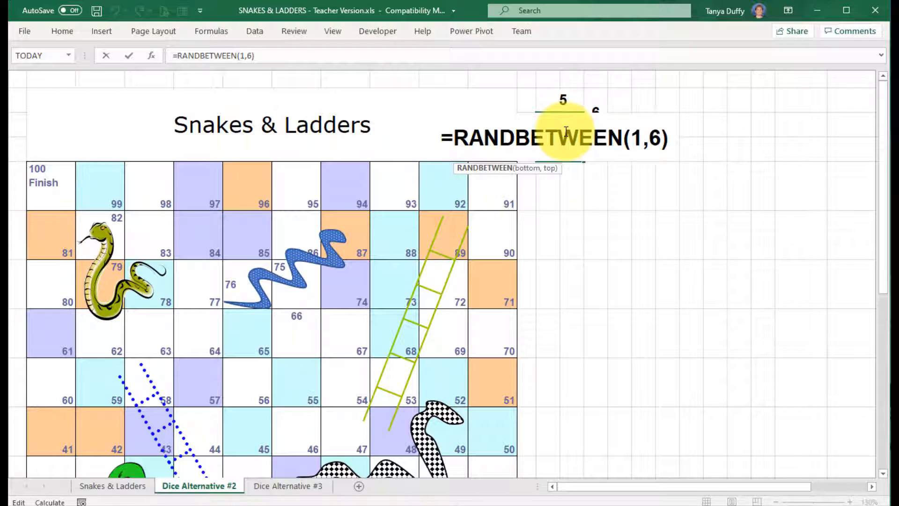
left_click(563, 96)
double_click(563, 97)
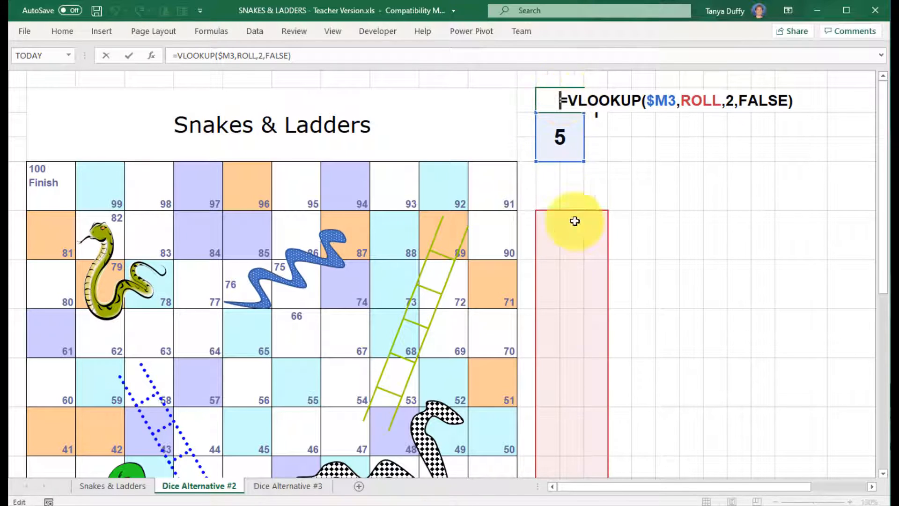
type("=")
left_click(545, 222)
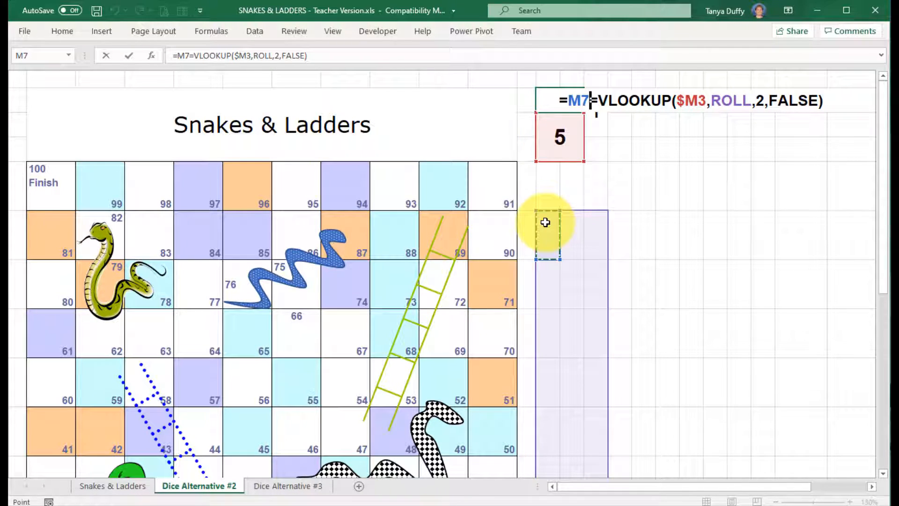
key("Escape")
Change the font colour of the hidden ROLL lookup table, starting at cell M7, to black.
left_click_drag(548, 231, 604, 470)
scroll(671, 354, "down", 2)
scroll(672, 353, "up", 2)
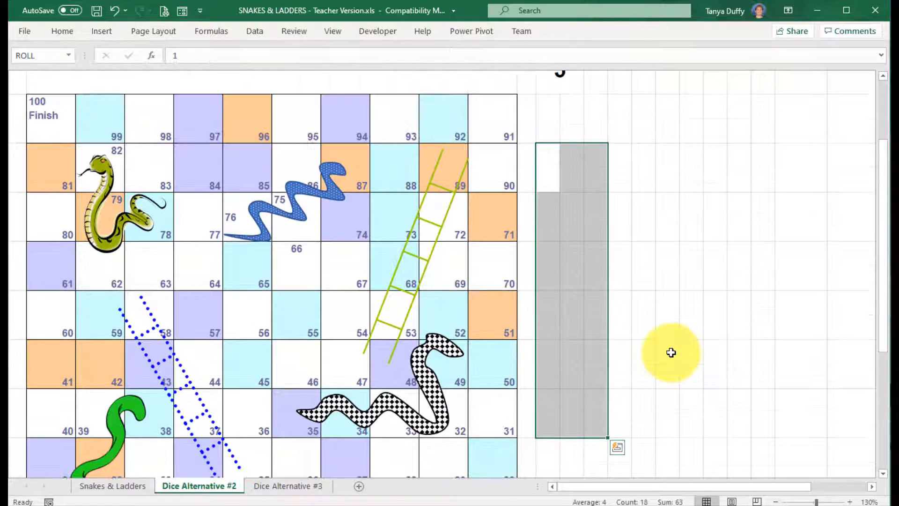
left_click(67, 31)
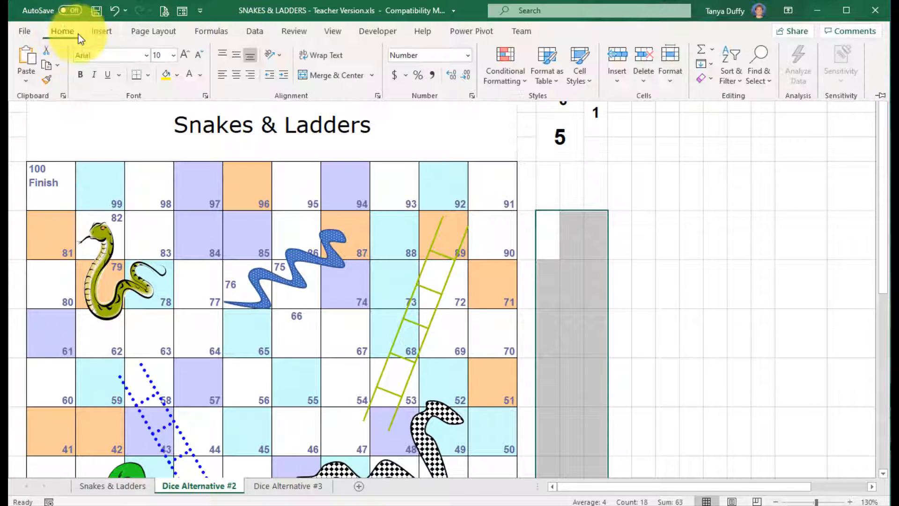
left_click(203, 78)
left_click(206, 91)
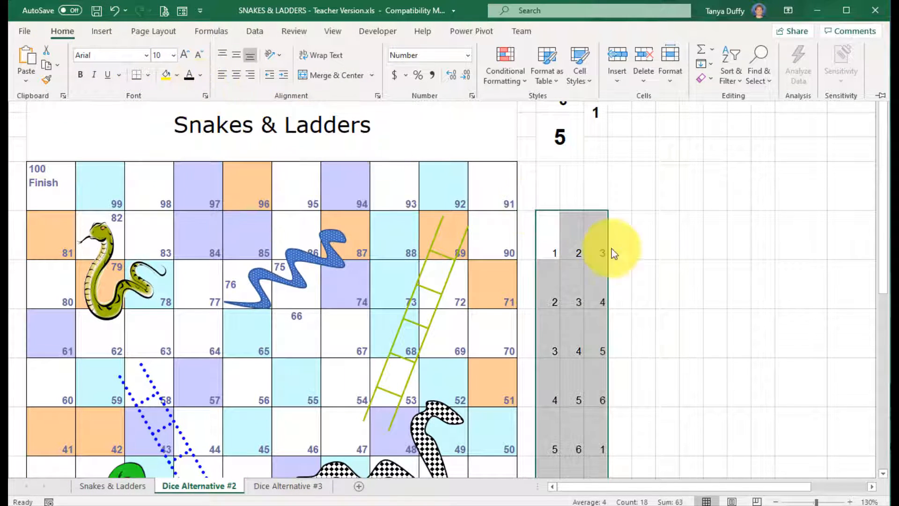
left_click(682, 246)
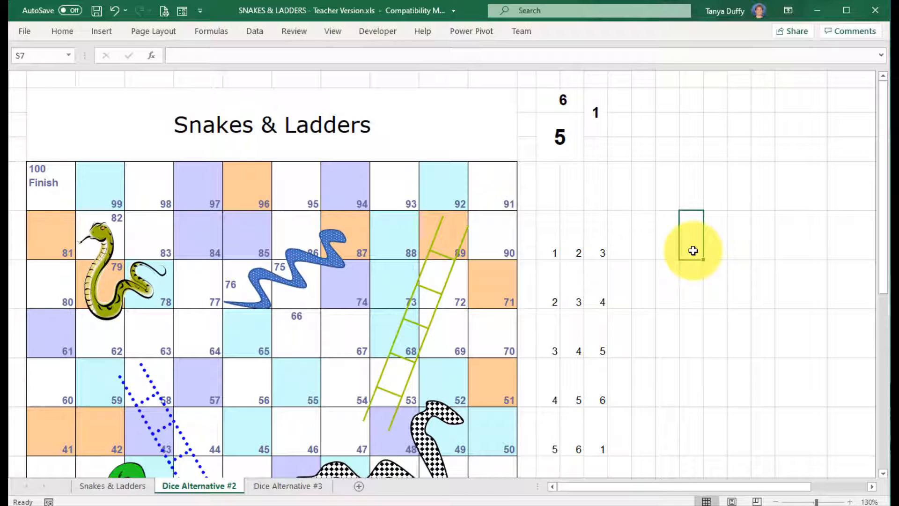
Examine the ROLL lookup table and the formulas behind the three dice faces in cells M3, M2 and O2.
left_click_drag(546, 247, 598, 315)
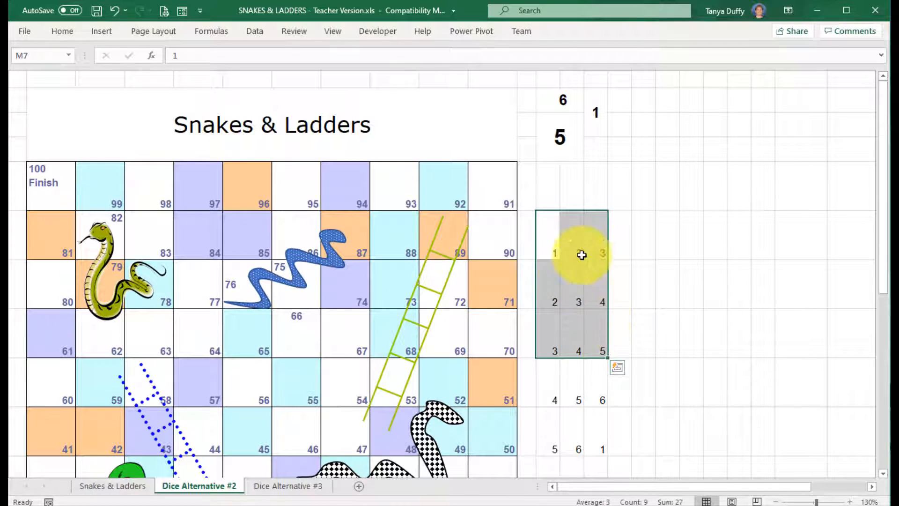
left_click(641, 195)
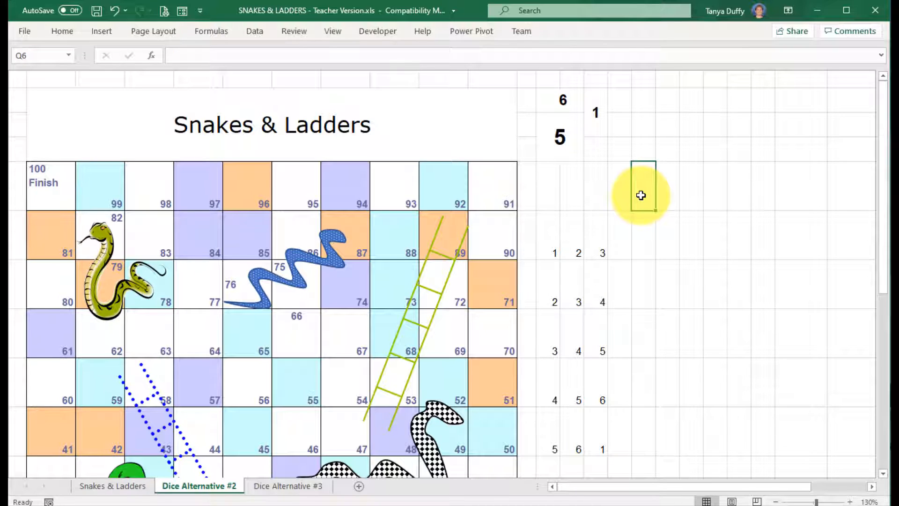
left_click(566, 137)
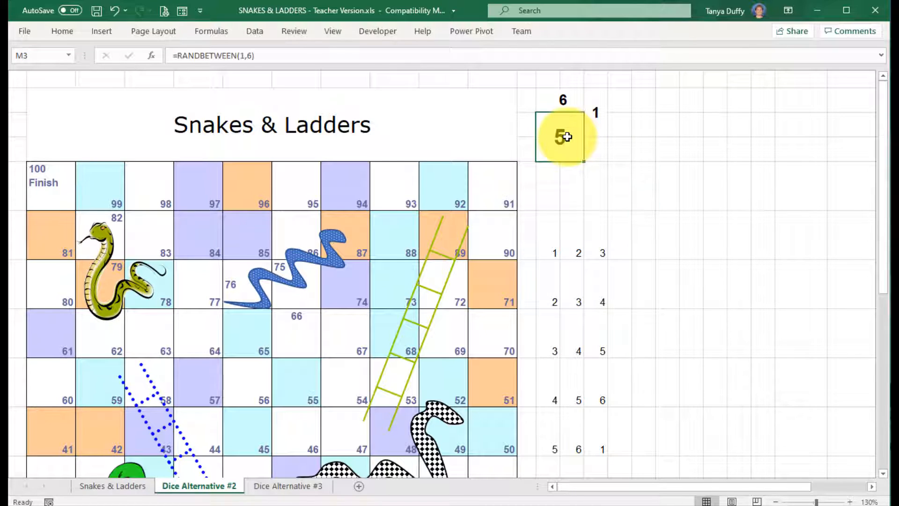
left_click(563, 100)
left_click_drag(599, 101, 595, 117)
left_click(595, 117)
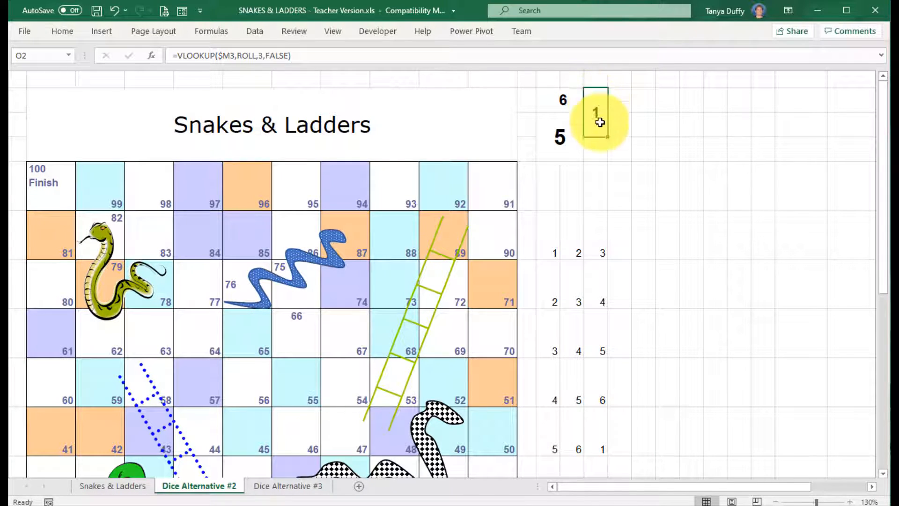
left_click(574, 103)
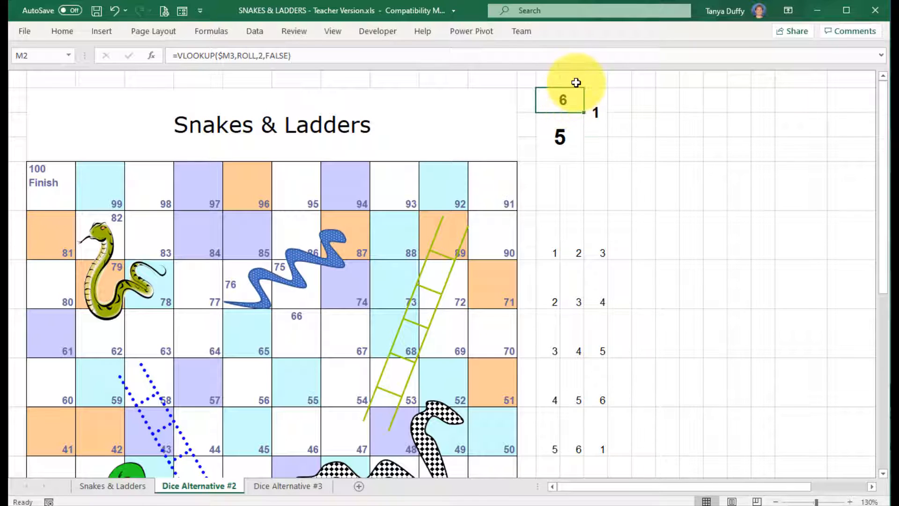
left_click(562, 135)
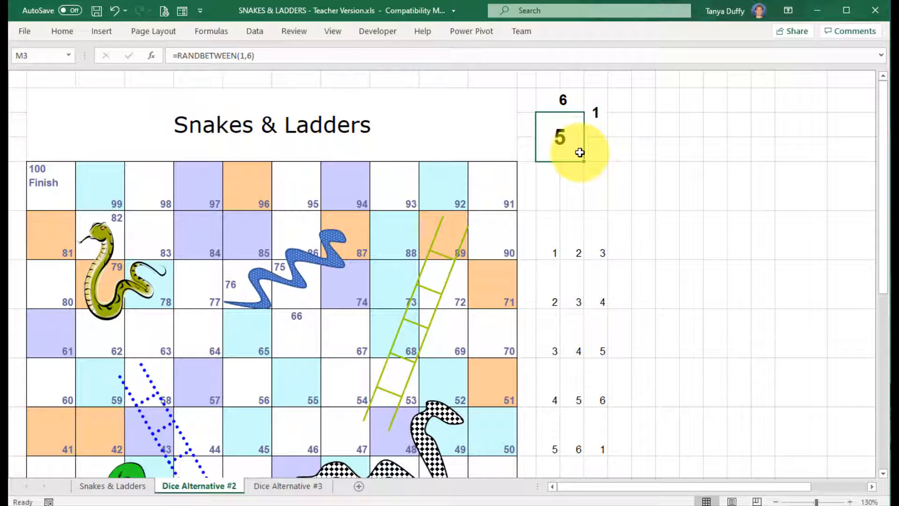
left_click(680, 125)
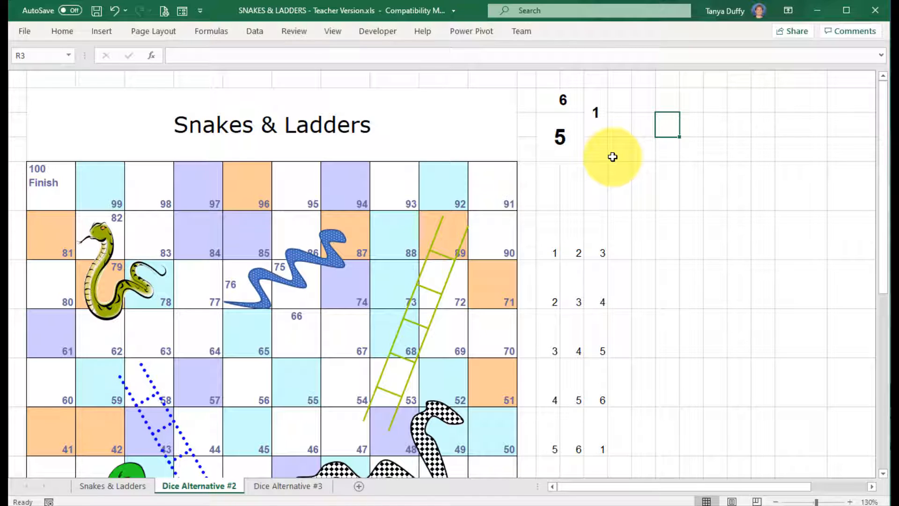
Display the row and column headings and set columns R to T to a width of 3.57 (30 pixels).
left_click(335, 34)
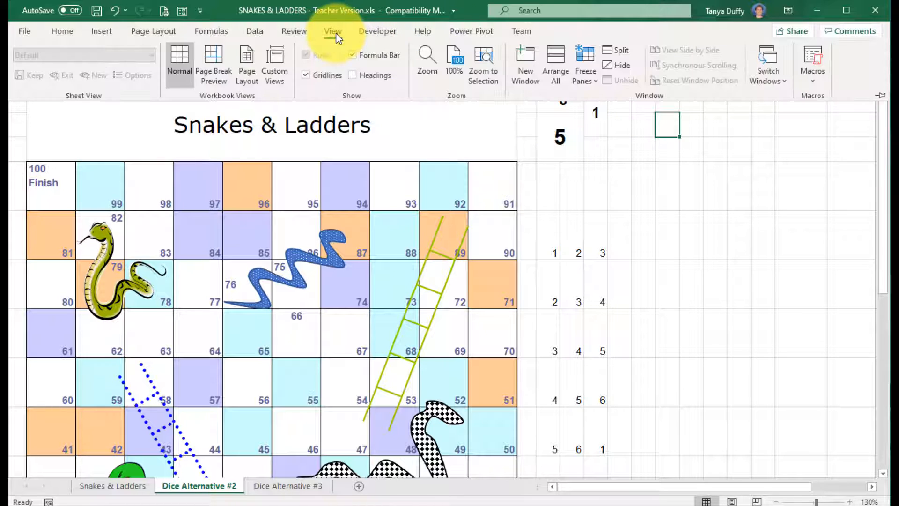
left_click(357, 77)
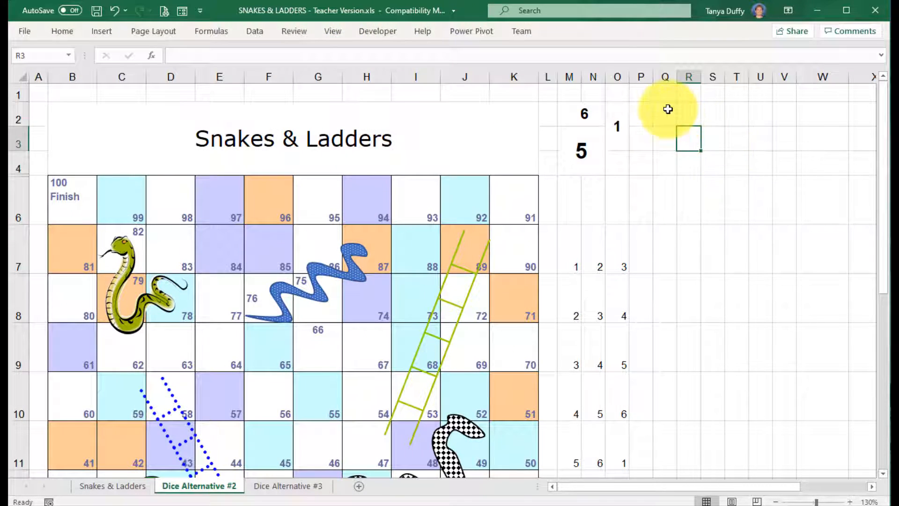
left_click_drag(689, 77, 740, 77)
right_click(739, 76)
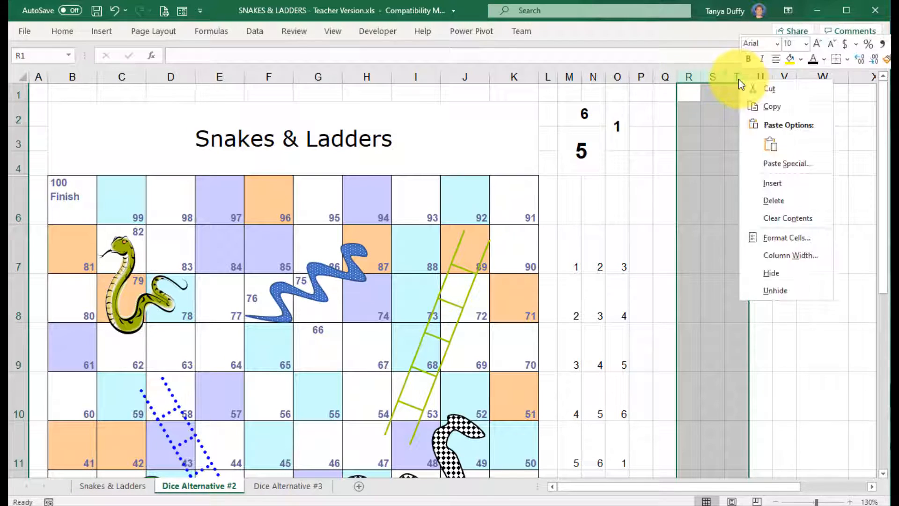
left_click(723, 79)
left_click_drag(725, 78, 726, 78)
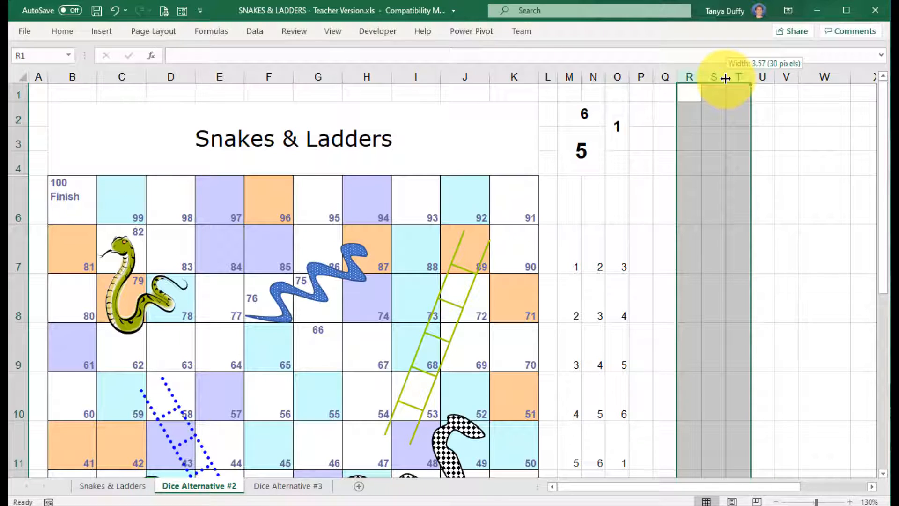
left_click_drag(725, 79, 725, 79)
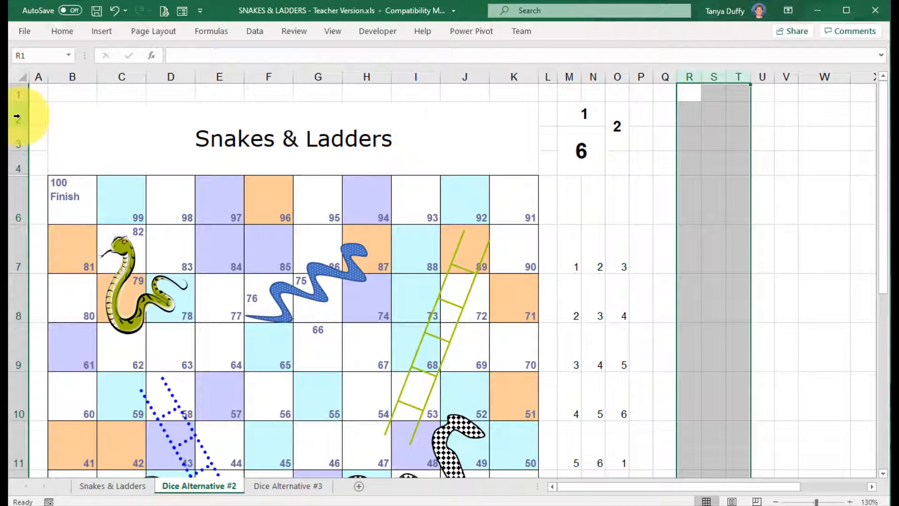
Insert a new row above row 3 of the sheet.
left_click_drag(16, 116, 23, 159)
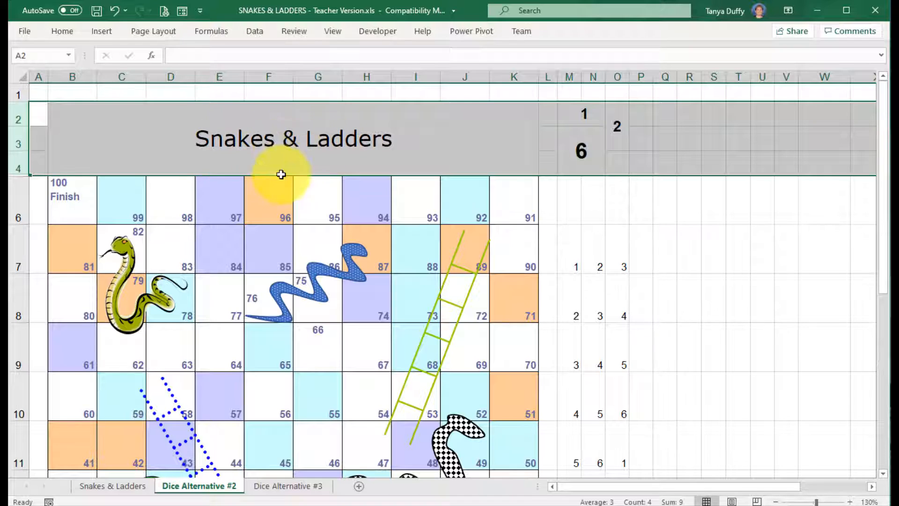
left_click(617, 93)
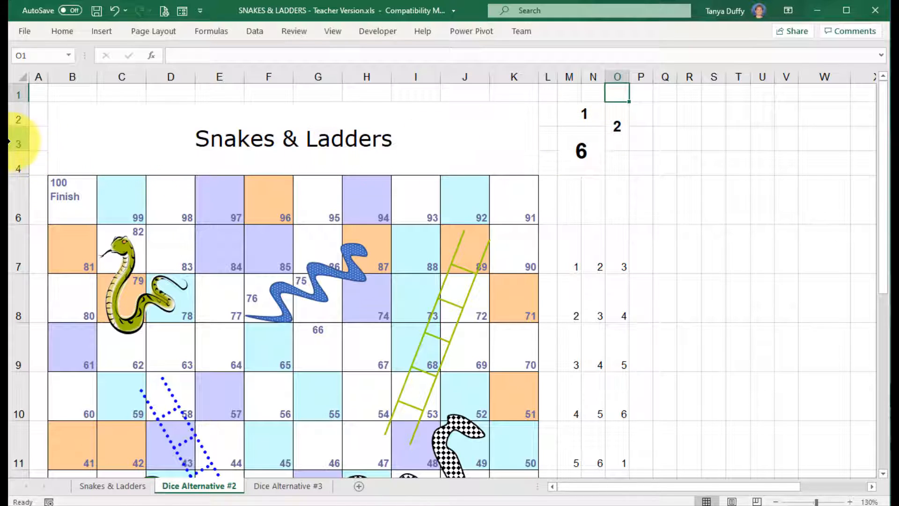
left_click(19, 137)
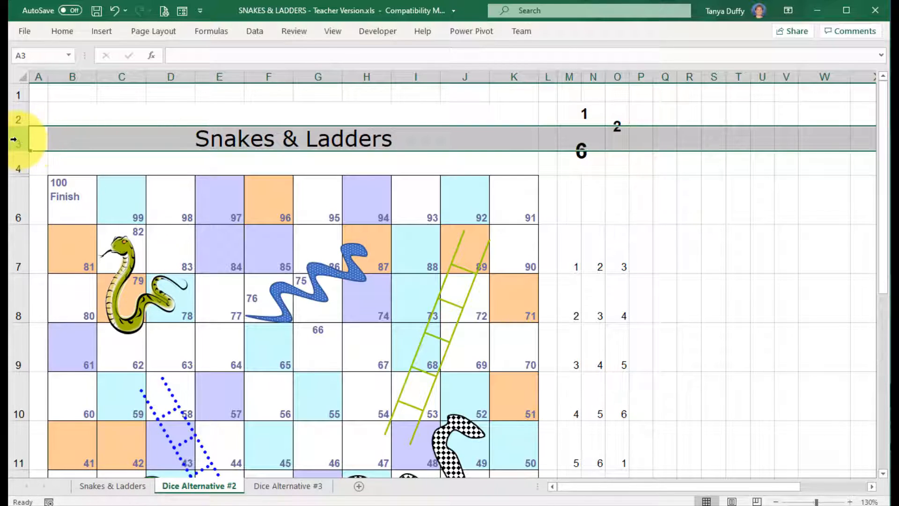
right_click(14, 139)
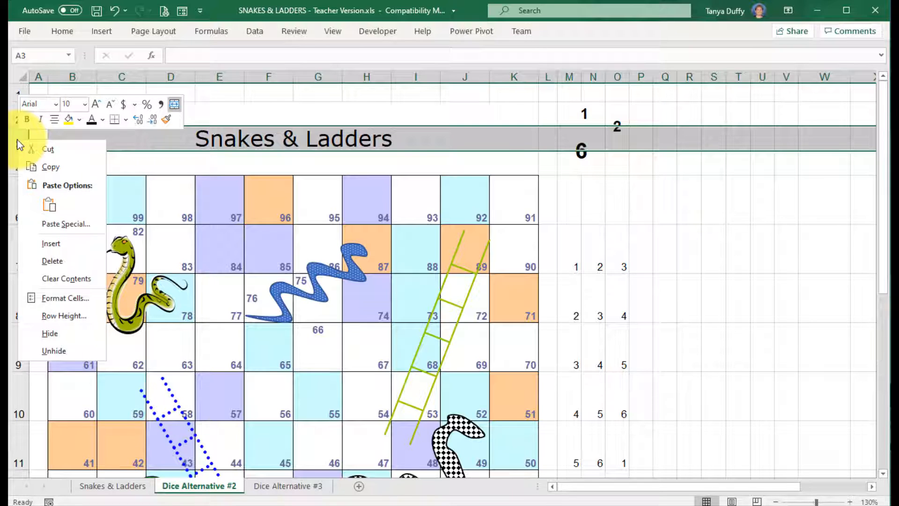
left_click(70, 242)
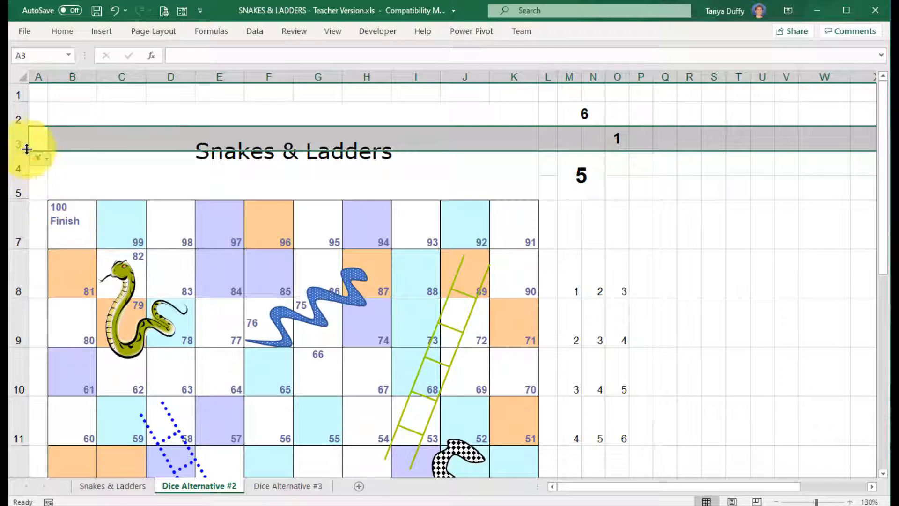
Undo the row insertion above row 3 and zoom the sheet to 160%.
key("ctrl+z")
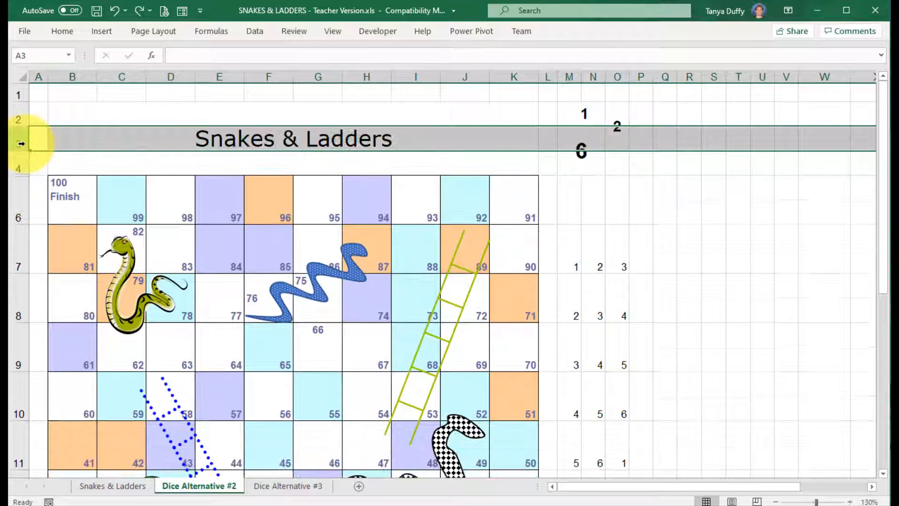
left_click(595, 135)
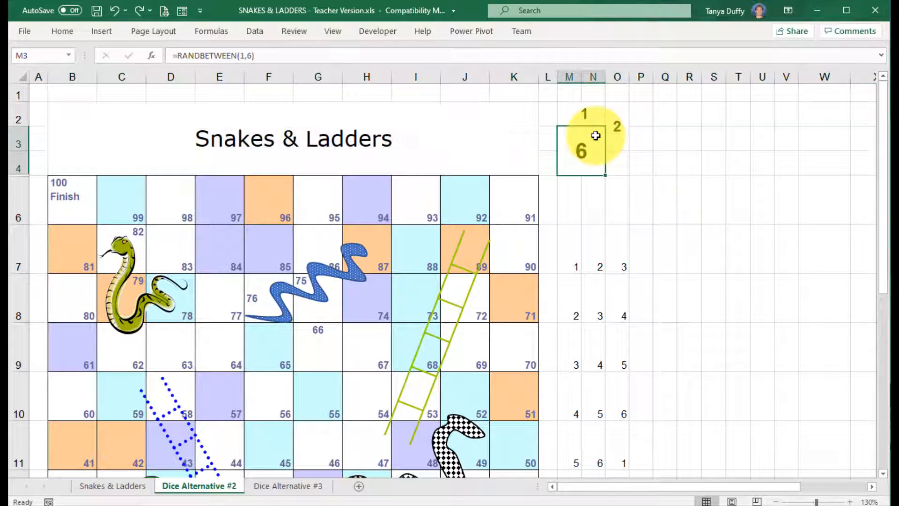
scroll(874, 491, "right", 6)
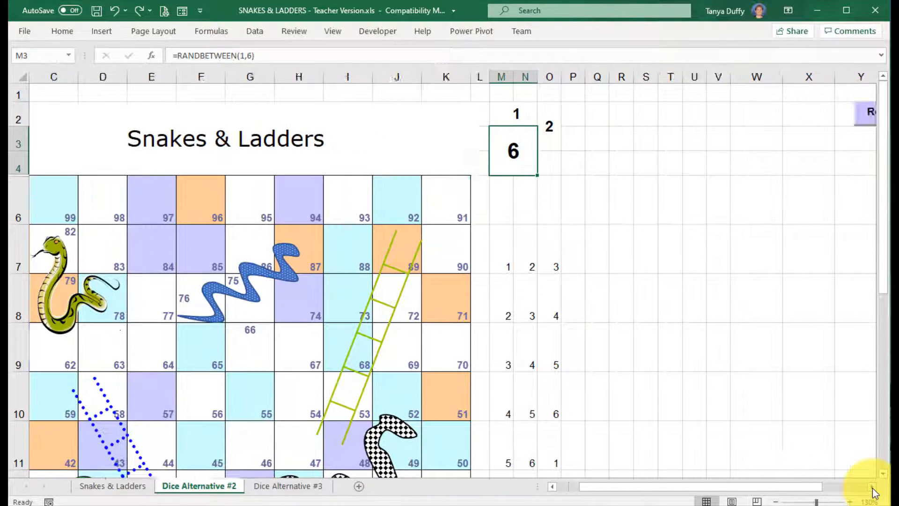
left_click_drag(823, 487, 745, 487)
left_click(849, 502)
left_click(849, 502)
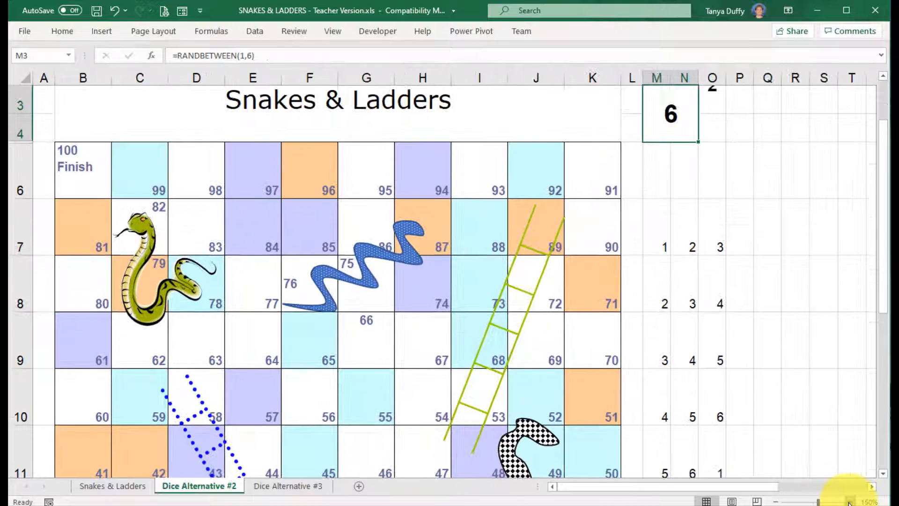
left_click(850, 502)
scroll(796, 331, "up", 1)
mouse_move(723, 485)
left_mouse_down()
mouse_move(792, 489)
mouse_move(708, 488)
left_mouse_up()
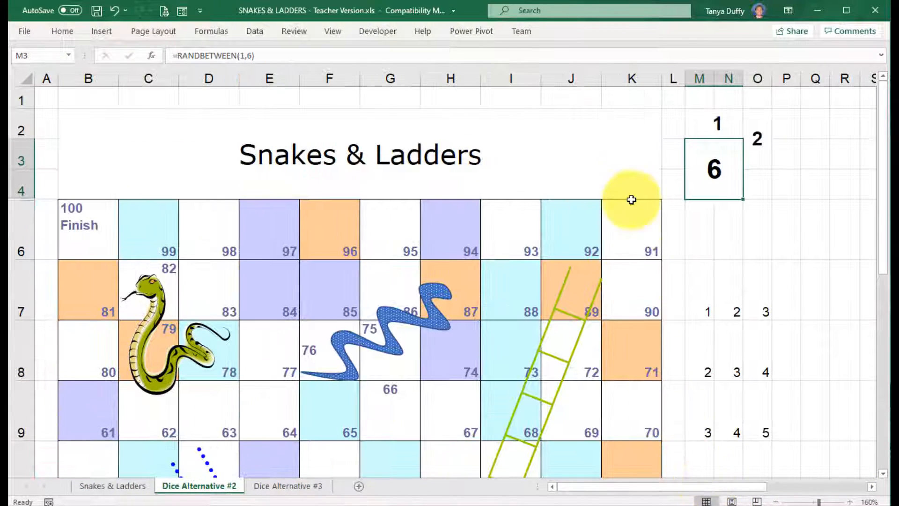
Hide columns B to K, which hold the game board.
mouse_move(634, 79)
left_mouse_down()
mouse_move(56, 74)
mouse_move(669, 80)
mouse_move(640, 78)
left_mouse_up()
right_click(640, 80)
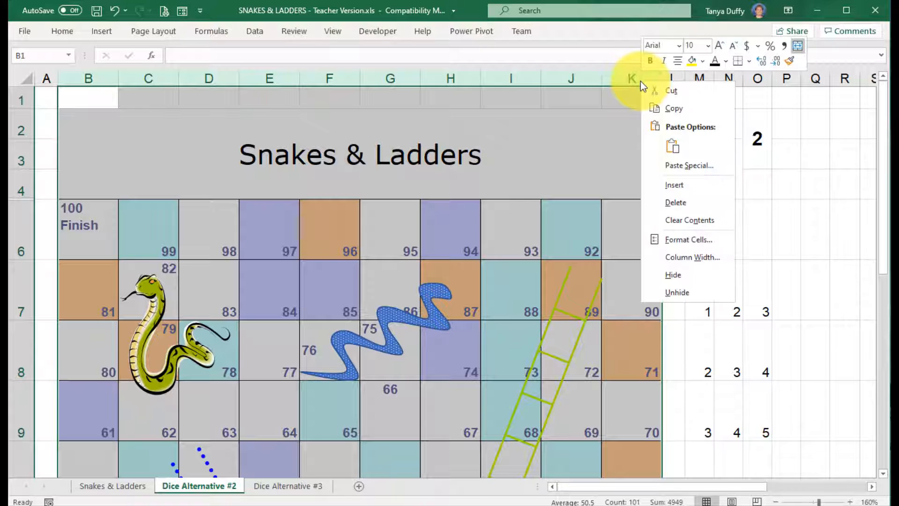
left_click(687, 277)
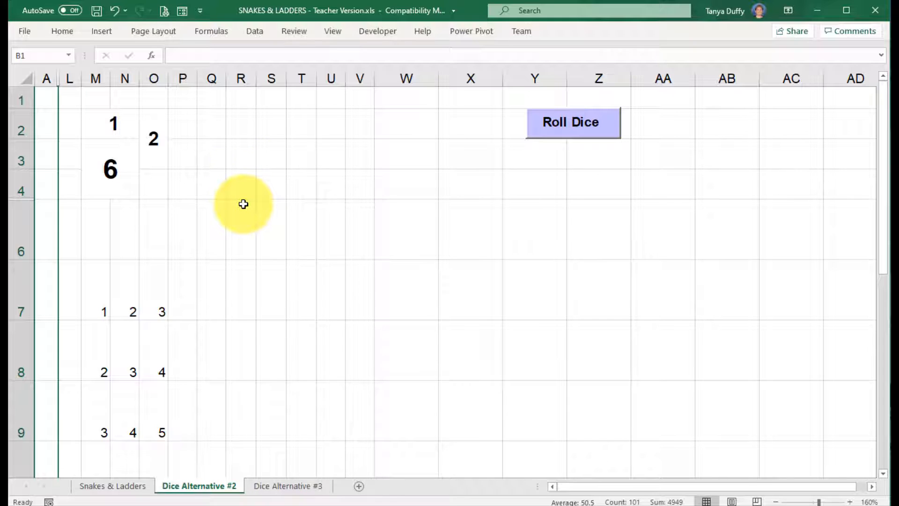
left_click(315, 229)
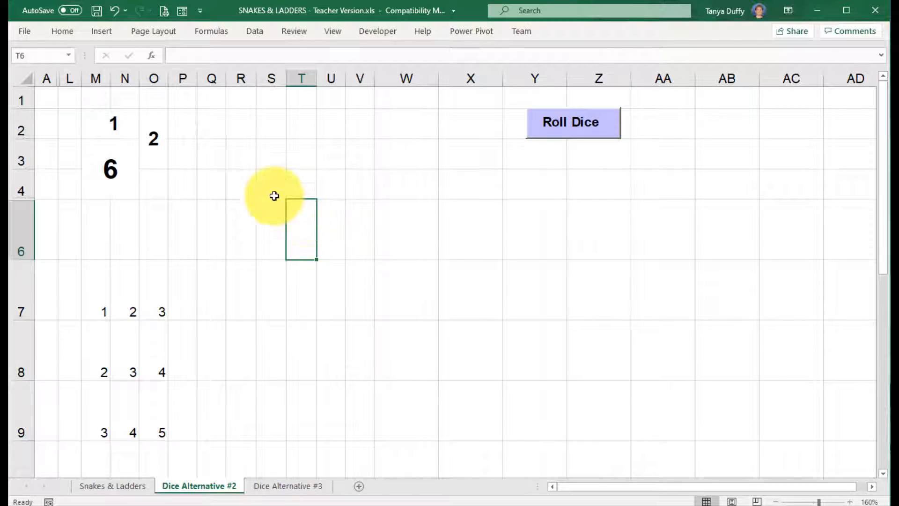
Unhide the columns between A and L, and hide columns A to L together.
left_click_drag(46, 79, 65, 84)
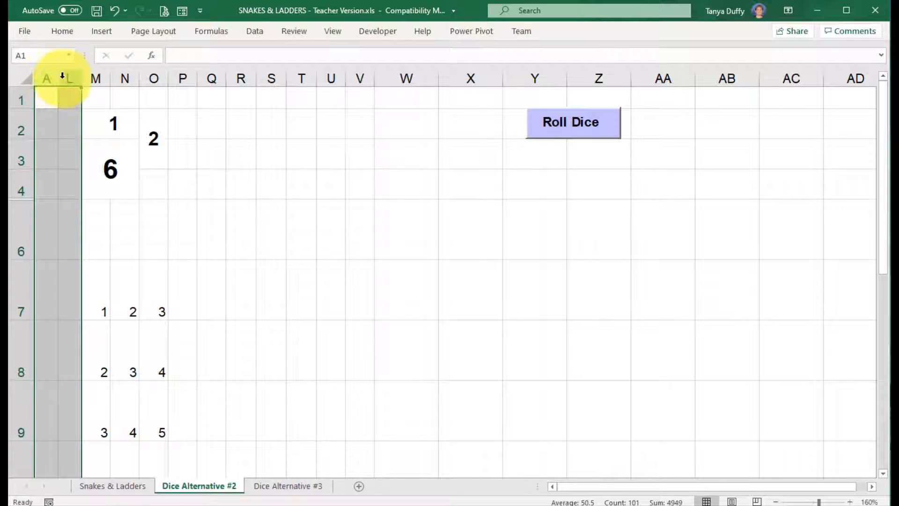
right_click(56, 79)
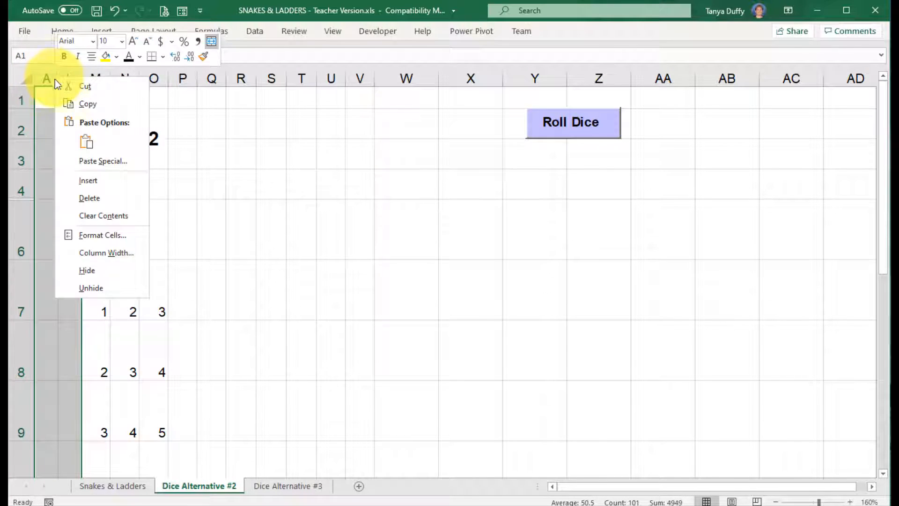
left_click(125, 283)
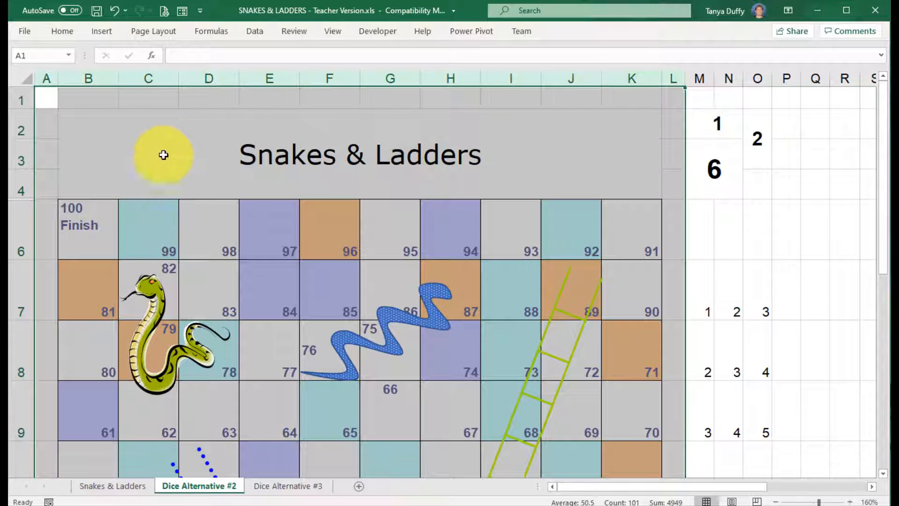
right_click(200, 80)
left_click(232, 275)
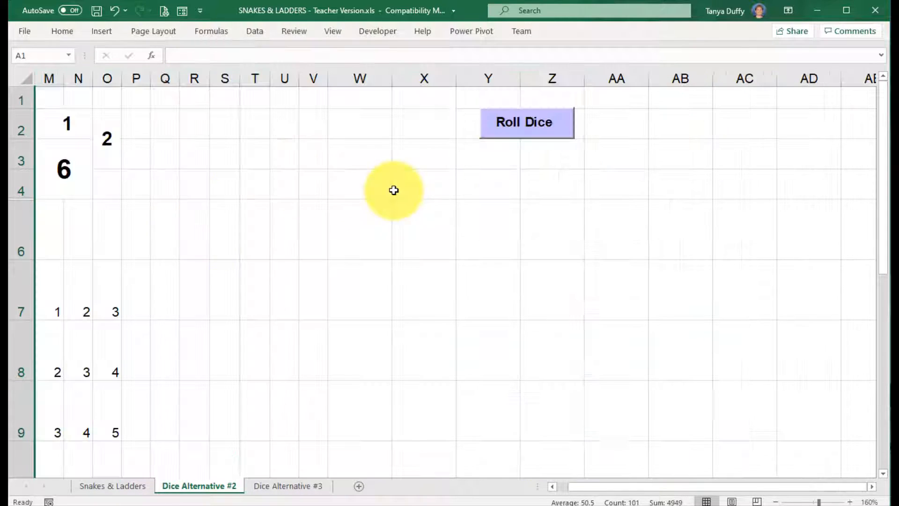
mouse_move(572, 490)
left_mouse_down()
mouse_move(598, 493)
mouse_move(573, 495)
left_mouse_up()
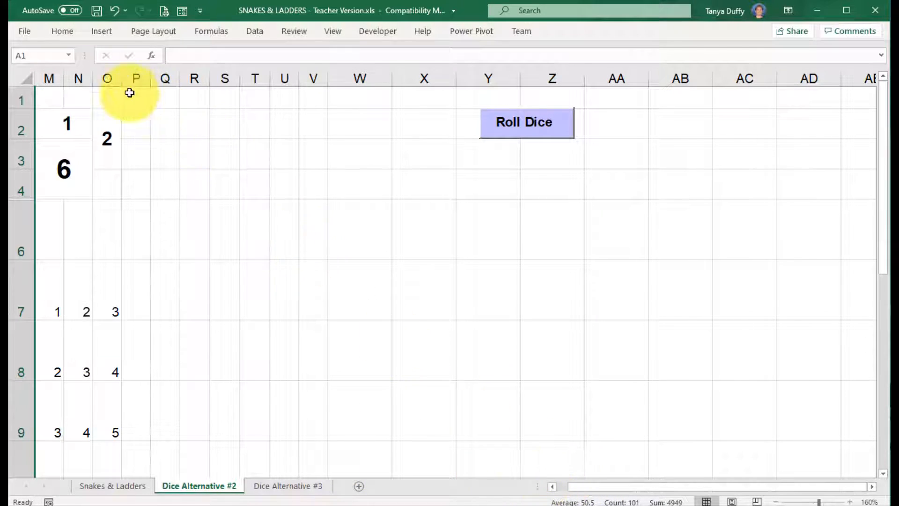
Bring columns A to L back at a narrow width and hide them again.
left_click_drag(37, 80, 47, 78)
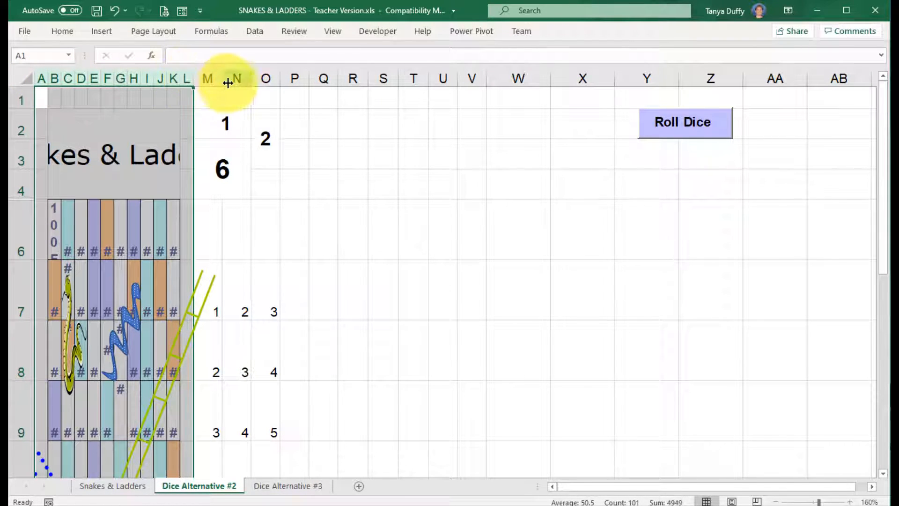
right_click(172, 78)
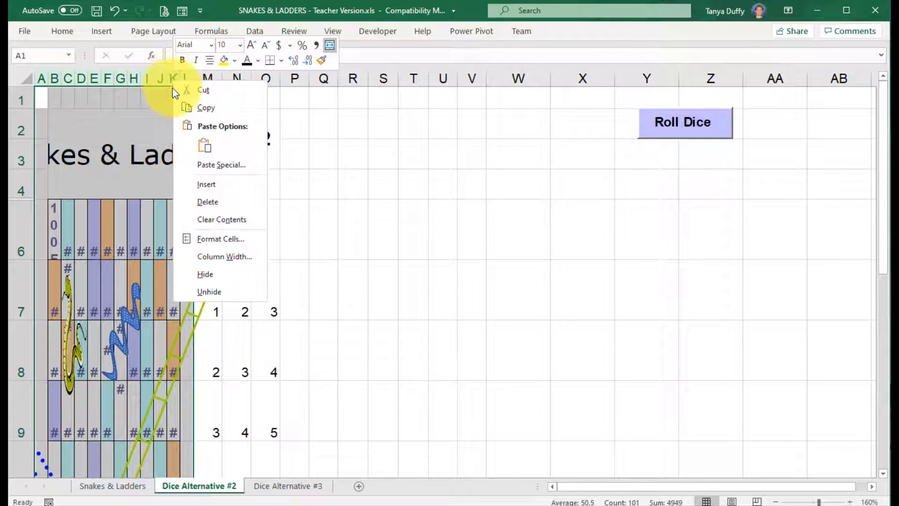
left_click(222, 272)
left_click(228, 186)
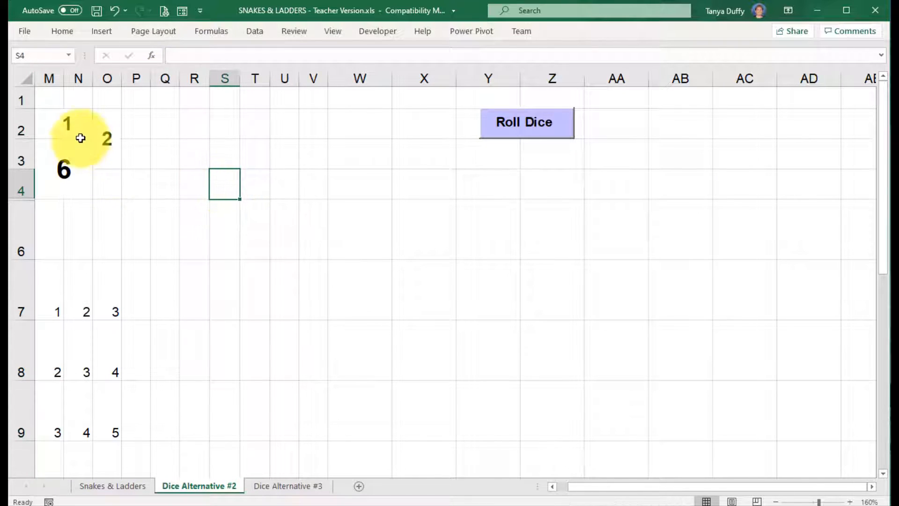
Locate columns R to T and rows 2 to 4 as the area for the new dice, comparing with the existing dice.
left_click(72, 170)
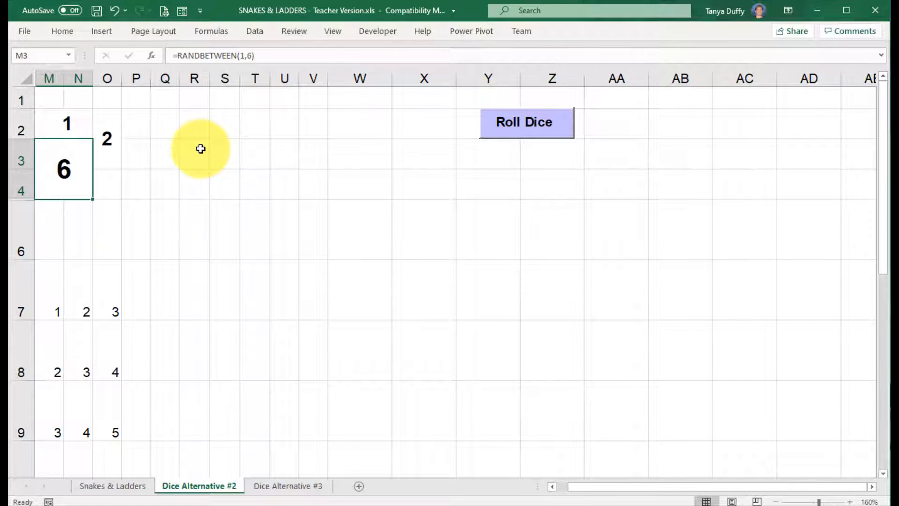
left_click_drag(194, 77, 270, 80)
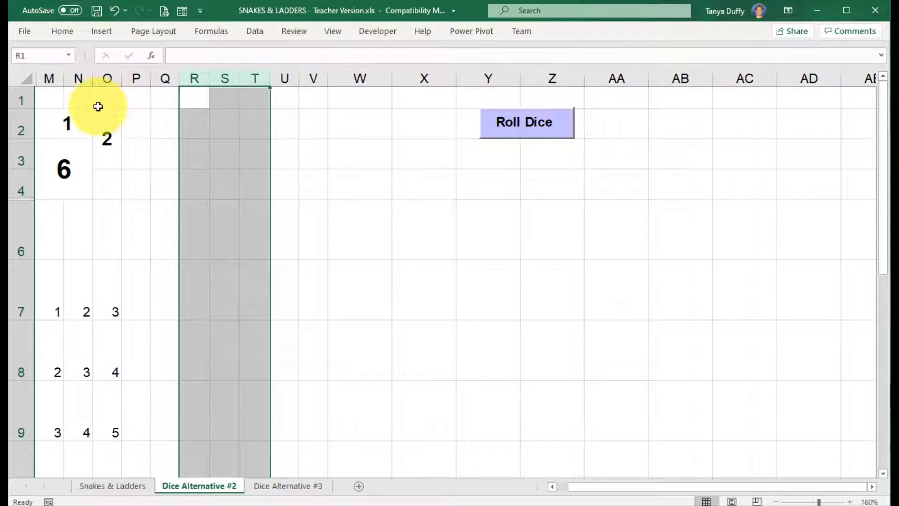
left_click_drag(22, 125, 25, 169)
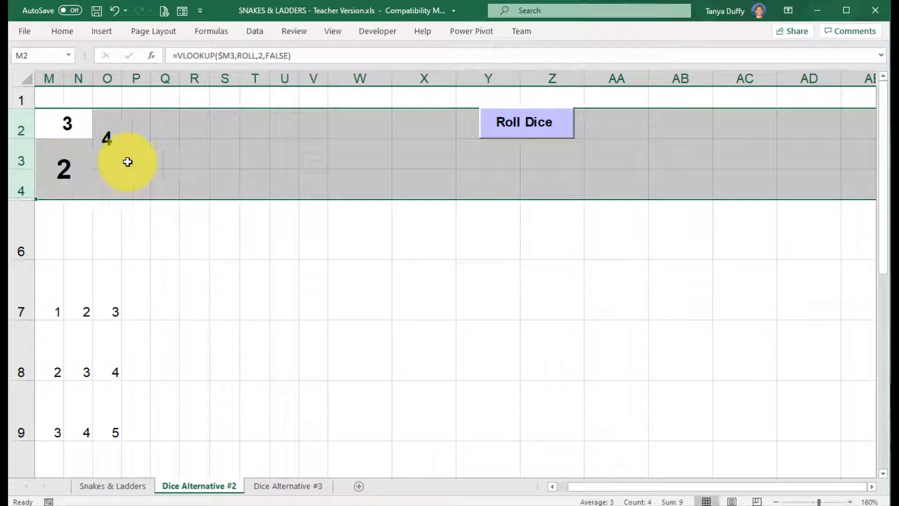
left_click(230, 161)
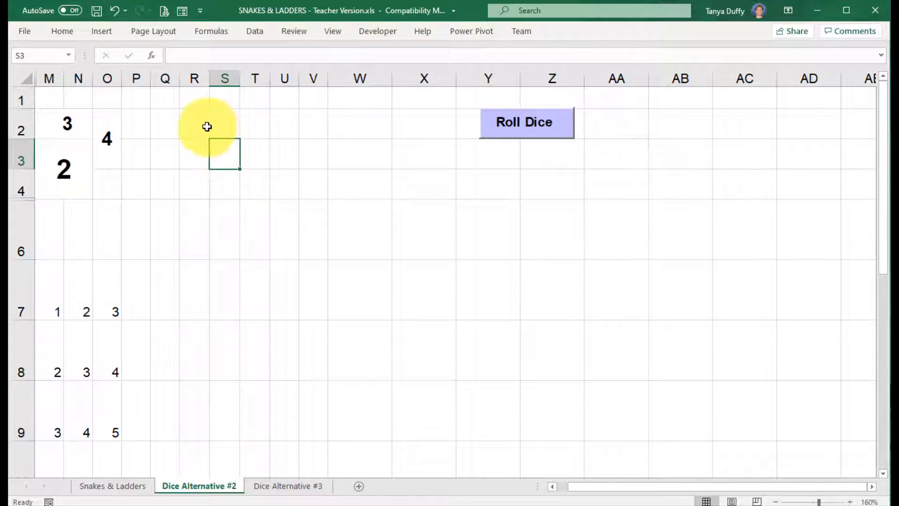
Apply outline and inside borders to the cell range R2:T4.
left_click_drag(203, 124, 251, 177)
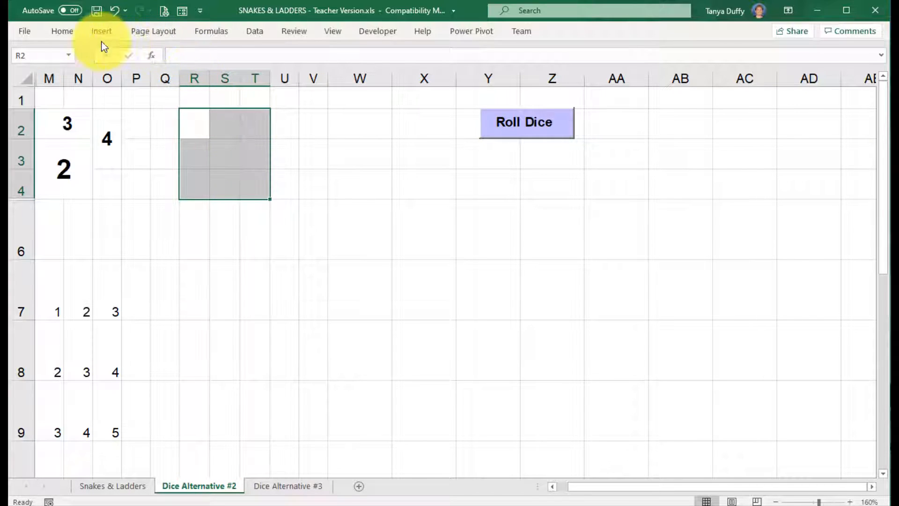
left_click(72, 35)
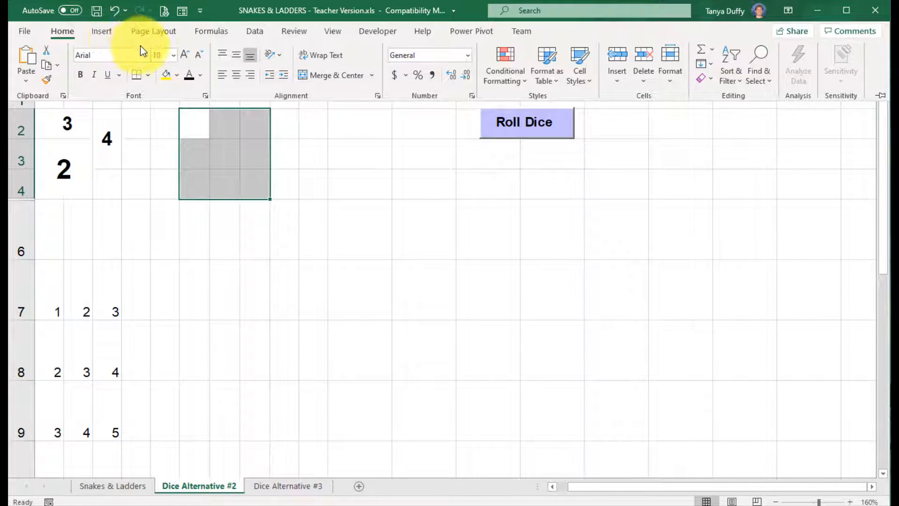
right_click(233, 163)
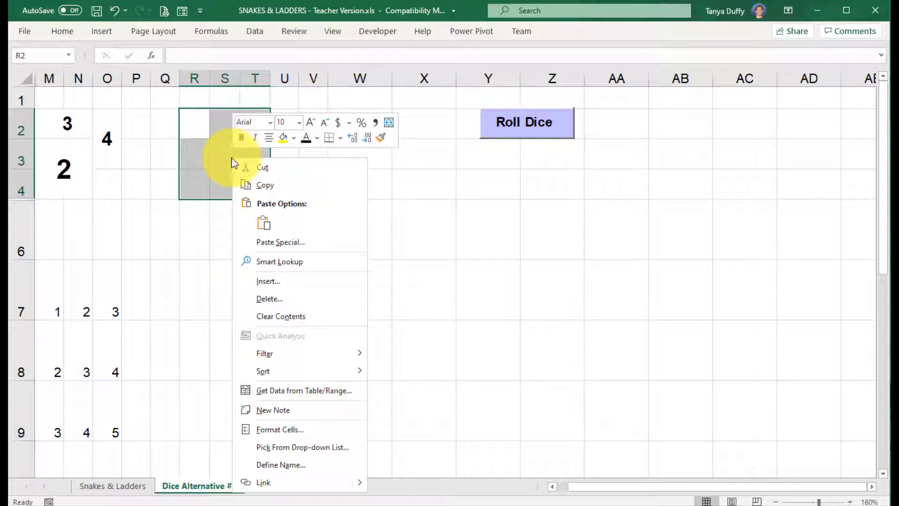
left_click(293, 429)
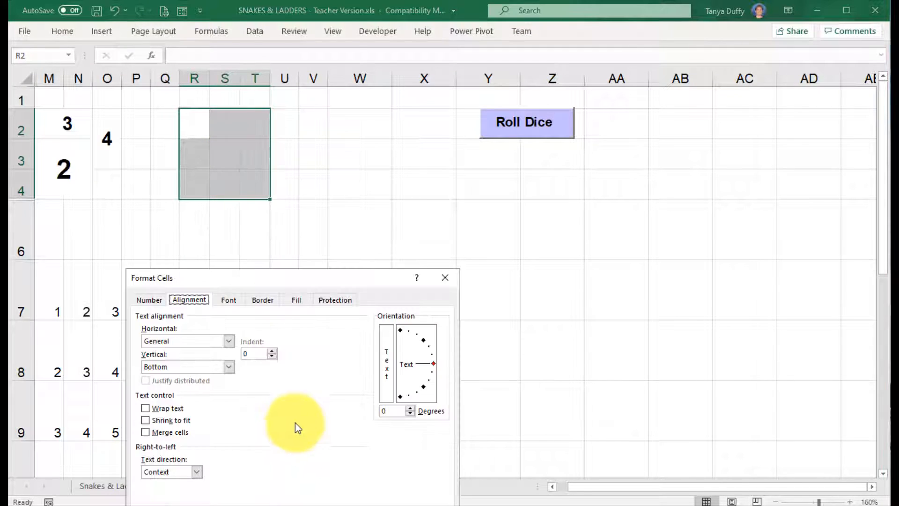
left_click(263, 298)
left_click(309, 343)
left_click(334, 340)
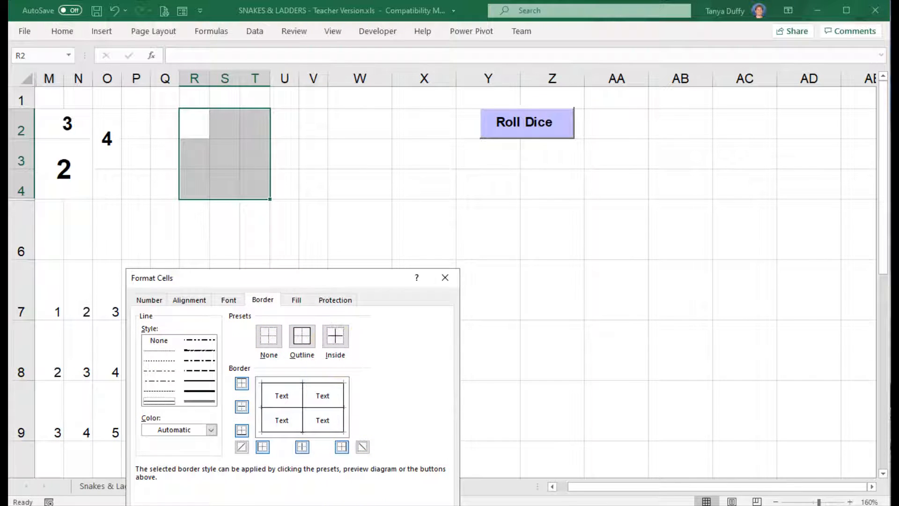
key("Return")
left_click(356, 246)
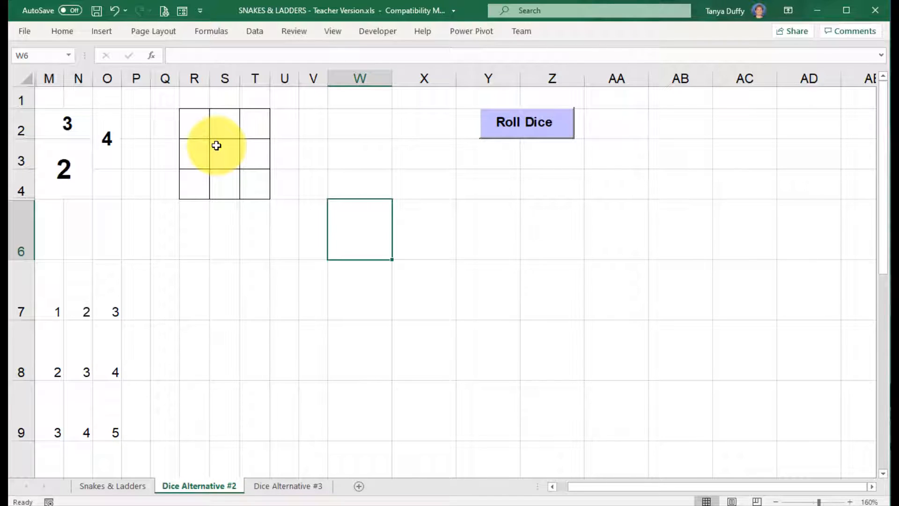
Merge cells R3:S4 of the bordered grid into one cell for the front face of the dice.
left_click_drag(195, 150, 220, 176)
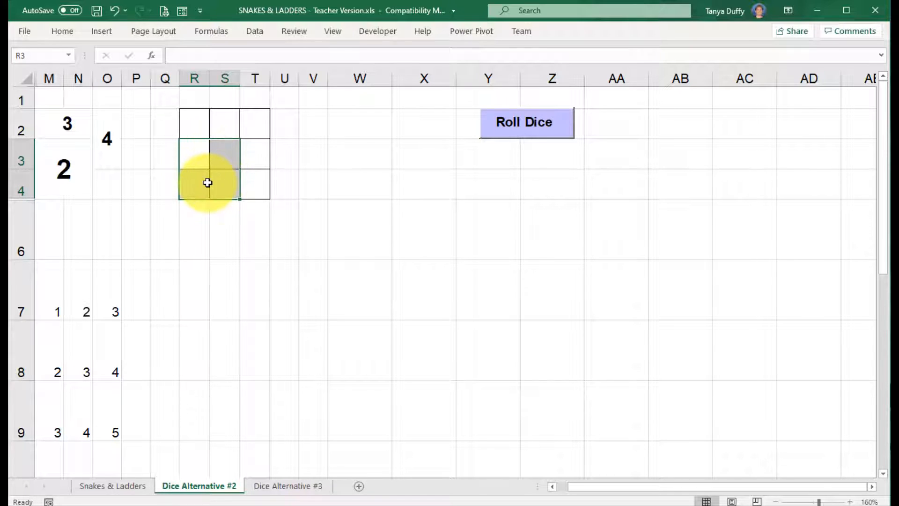
right_click(208, 182)
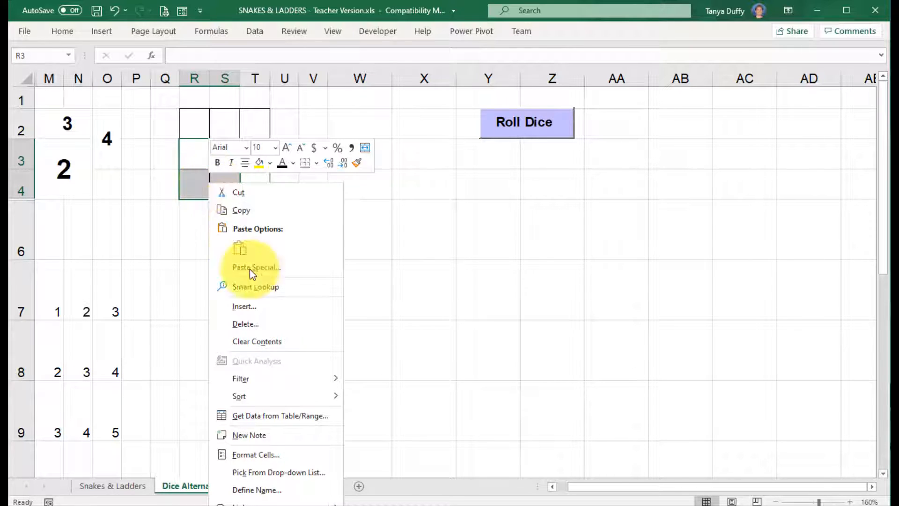
left_click(277, 454)
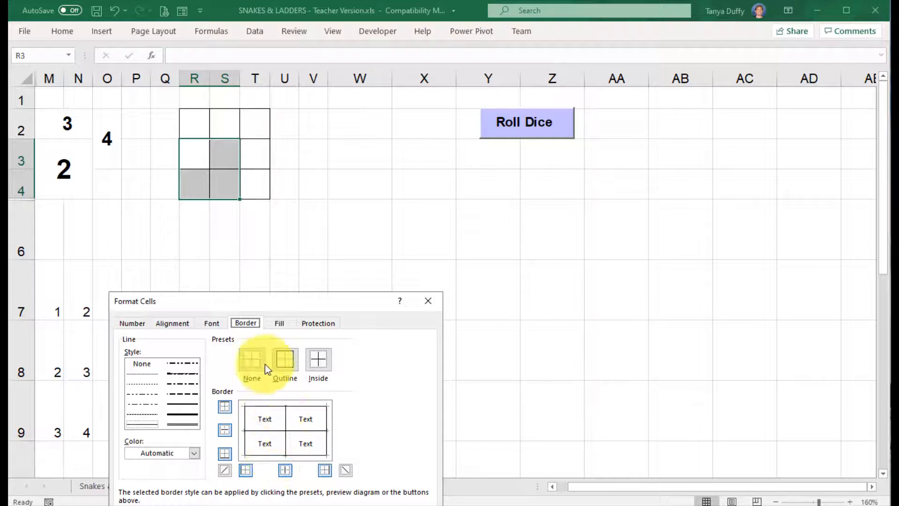
left_click_drag(348, 293, 617, 145)
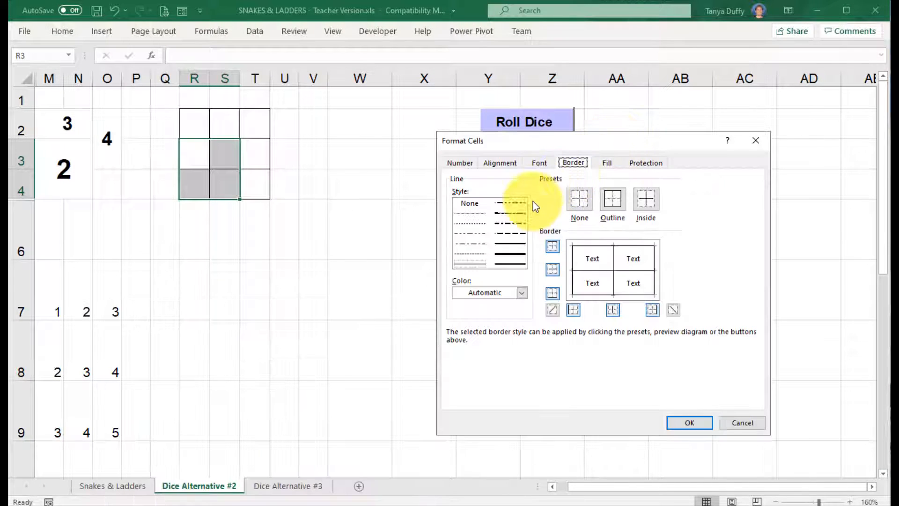
left_click(500, 163)
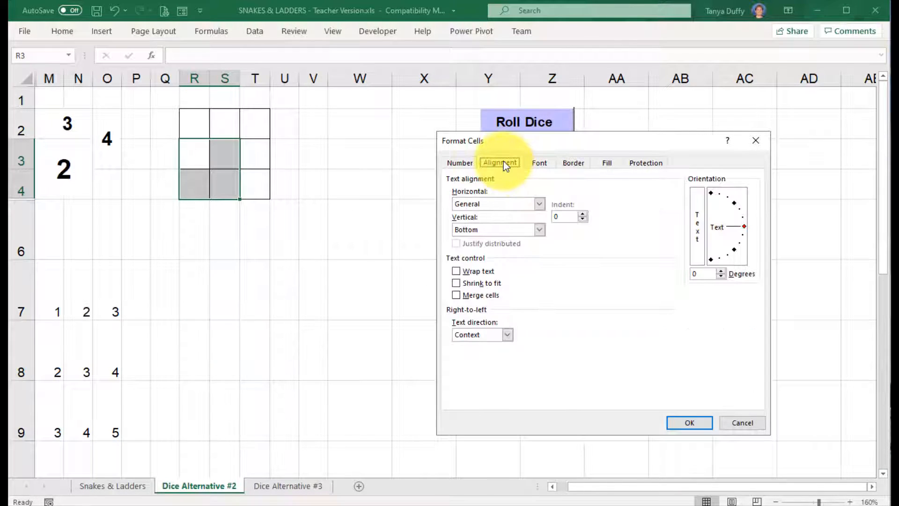
left_click(479, 295)
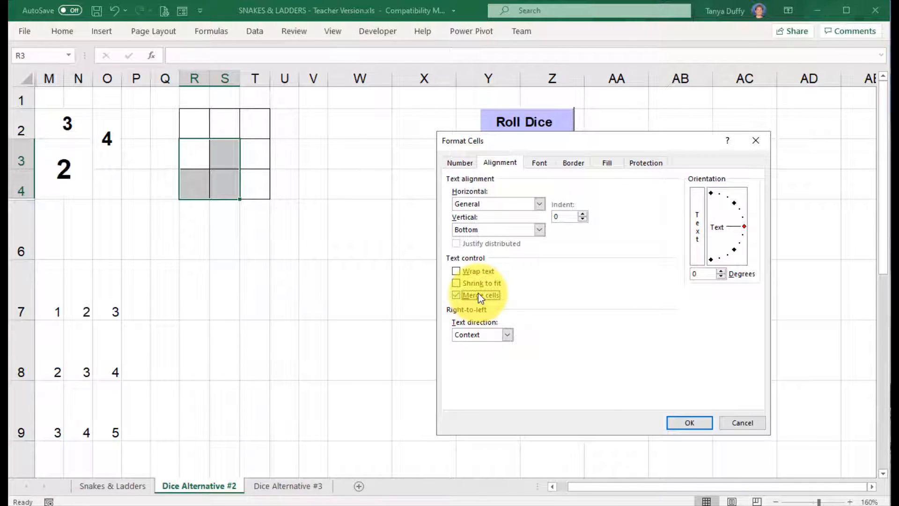
left_click(690, 423)
left_click(332, 260)
left_click(212, 174)
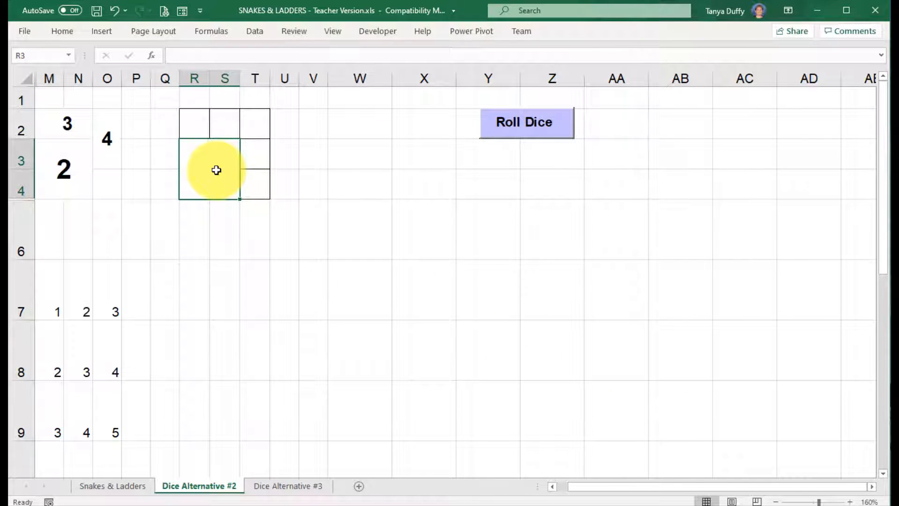
Check the front-face formula of the existing dice in M3 and enter =RANDBETWEEN(1,6) in the new dice's front face R3.
left_click(60, 167)
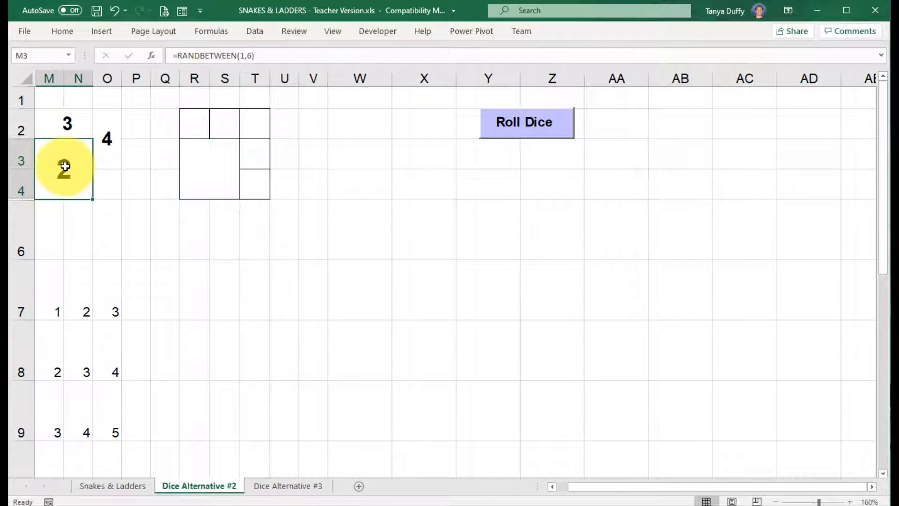
double_click(65, 166)
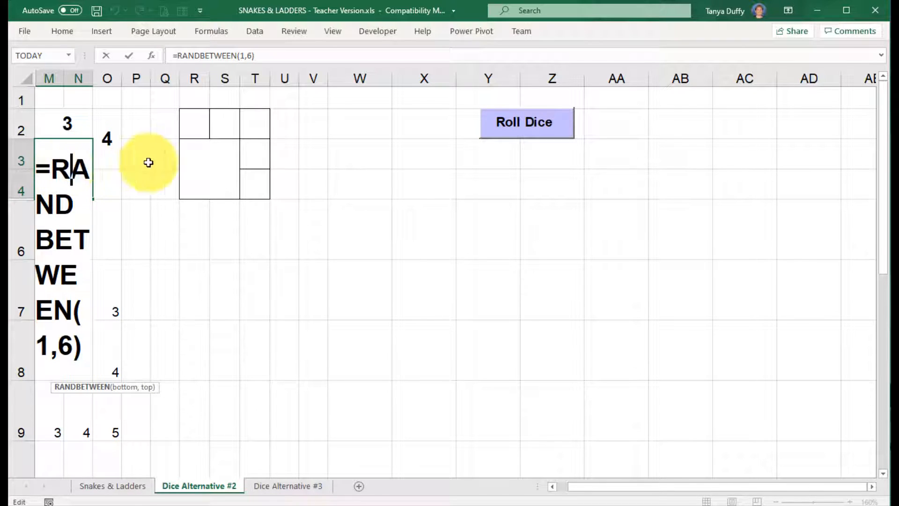
key("Return")
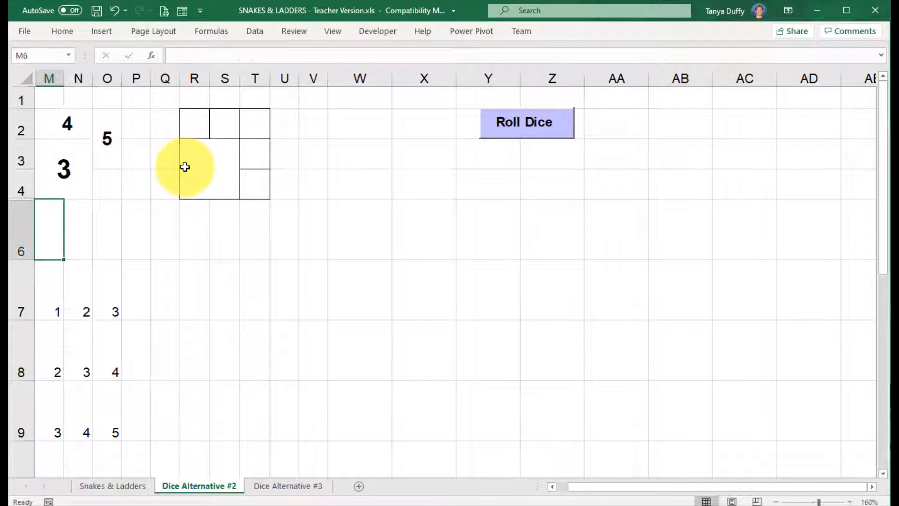
left_click(216, 170)
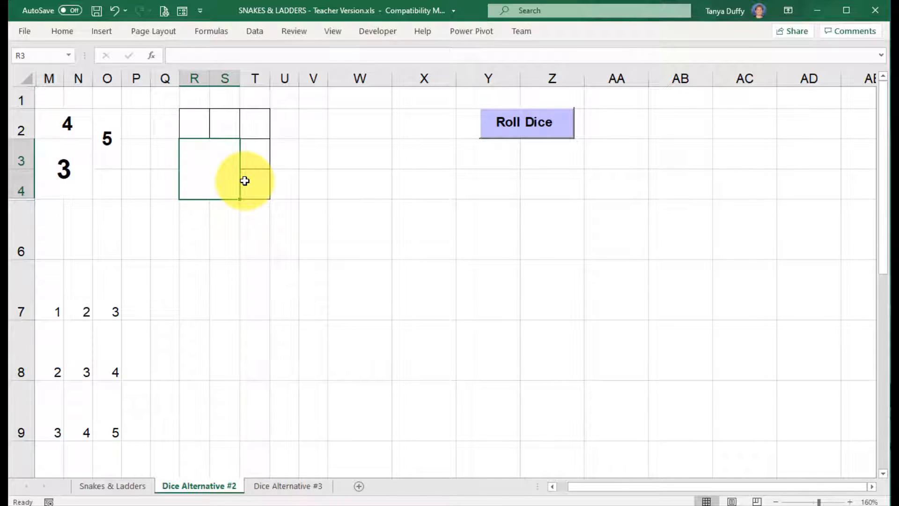
type("=randb")
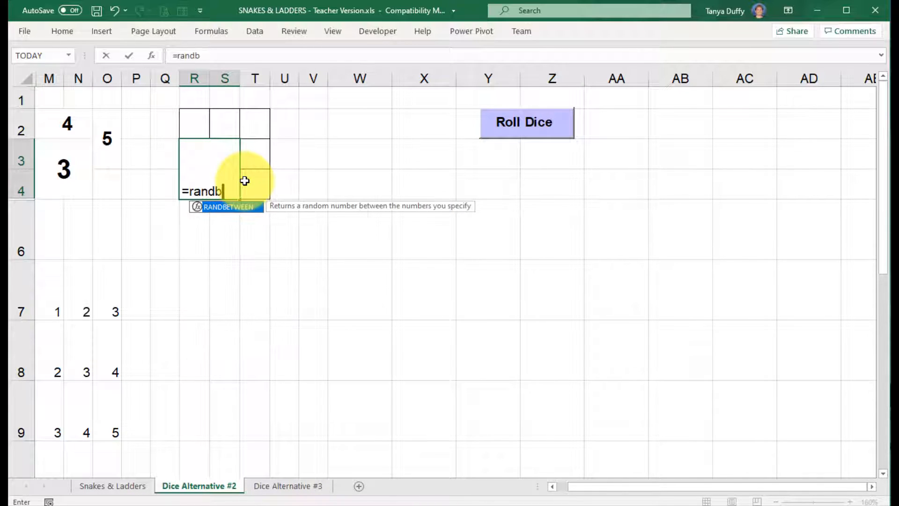
type("etween(")
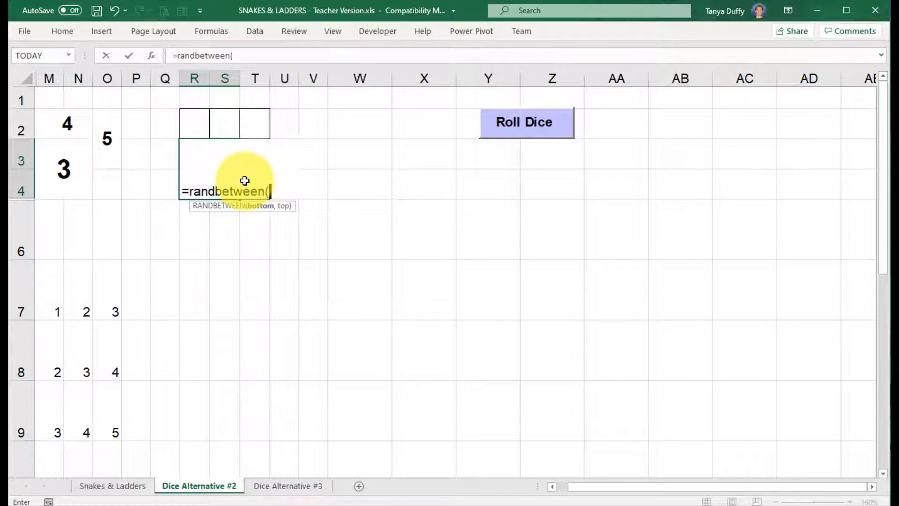
type("1,6")
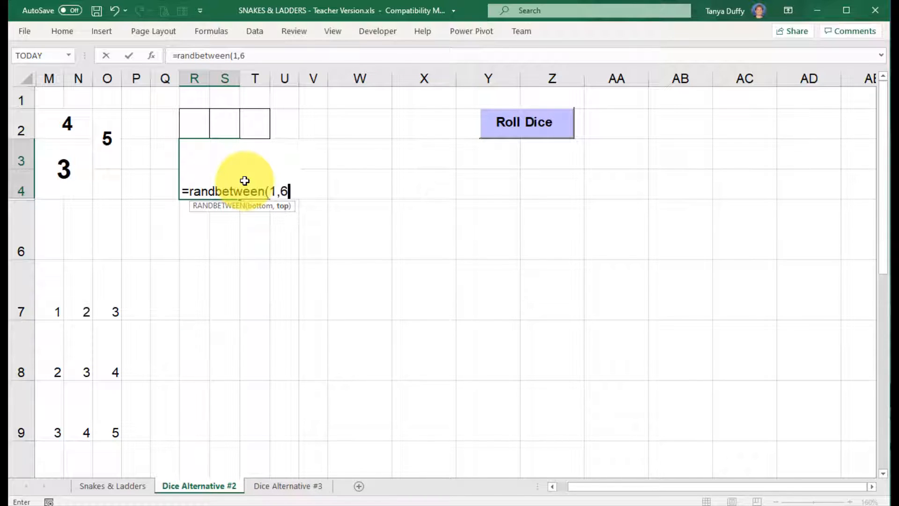
type(")")
key("Return")
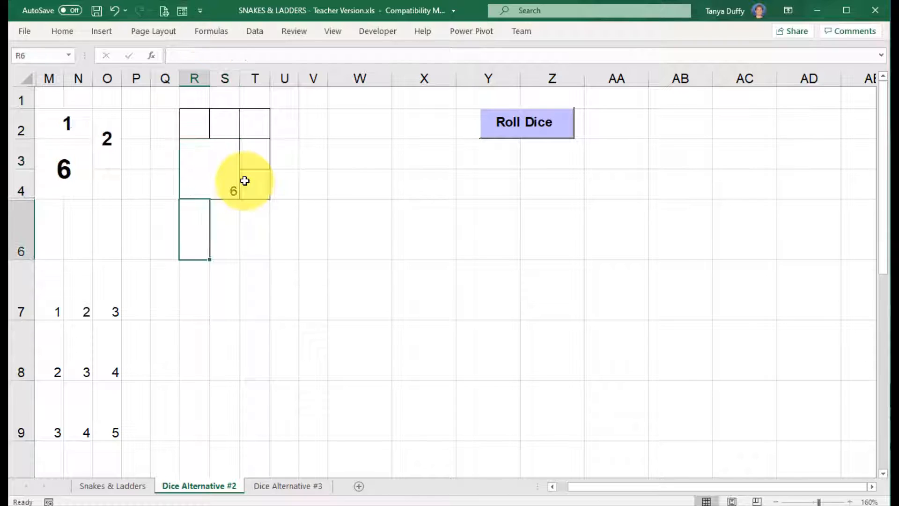
Set the number in the new dice's front face R3 to font size 28, centred horizontally and vertically.
left_click(218, 174)
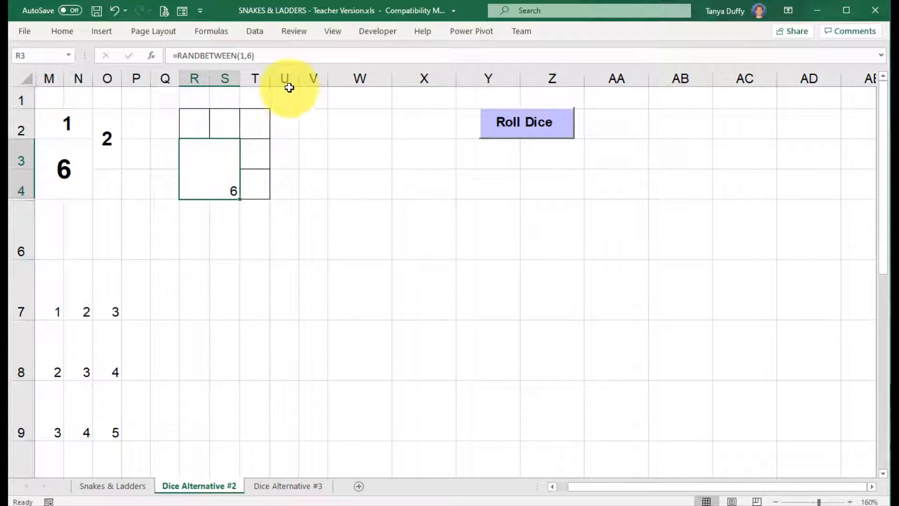
left_click(71, 36)
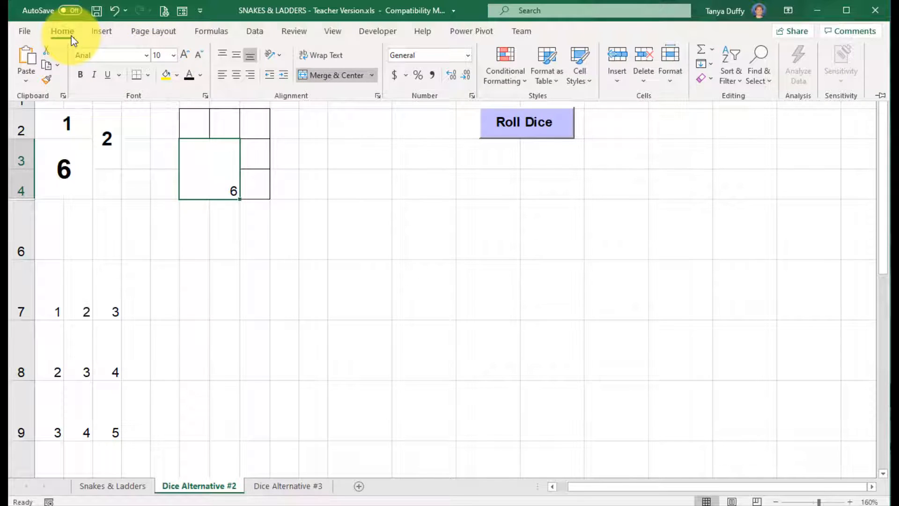
left_click(186, 57)
left_click(186, 57)
left_click(186, 57)
left_click(186, 56)
left_click(186, 56)
left_click(186, 56)
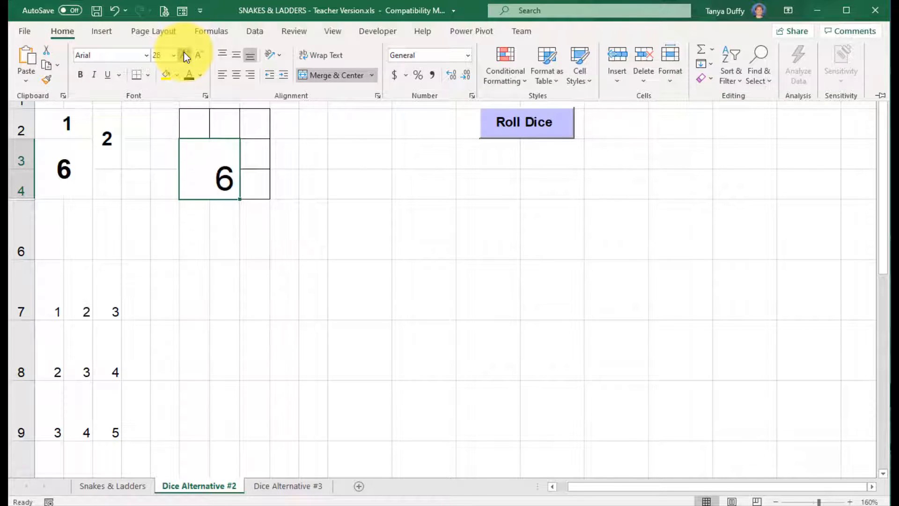
left_click(186, 56)
left_click(186, 56)
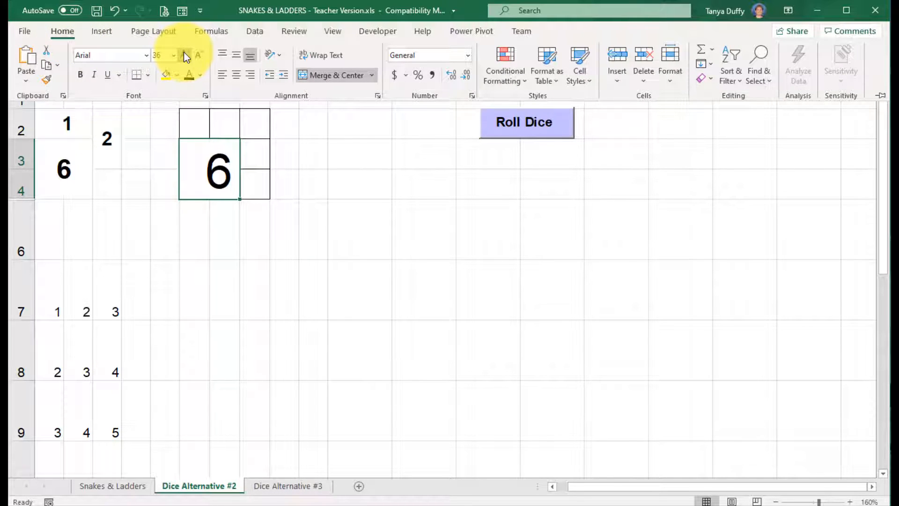
left_click(237, 75)
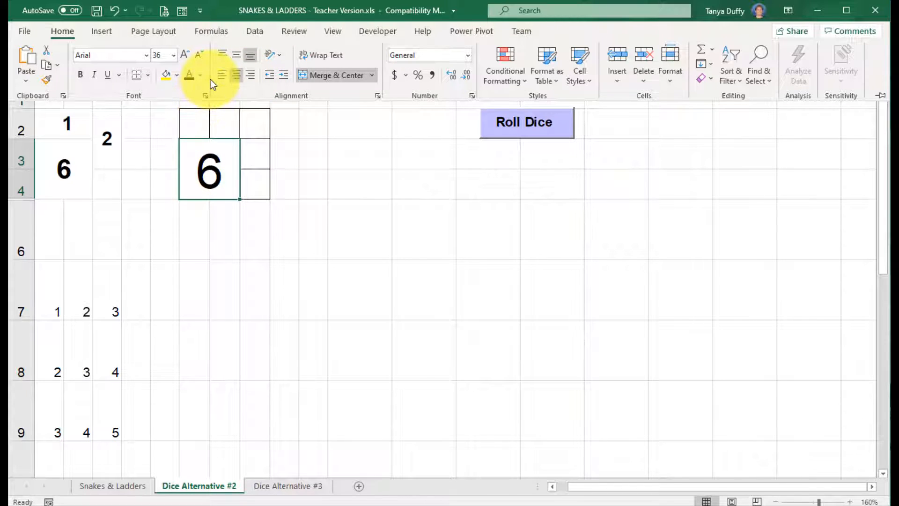
left_click(200, 56)
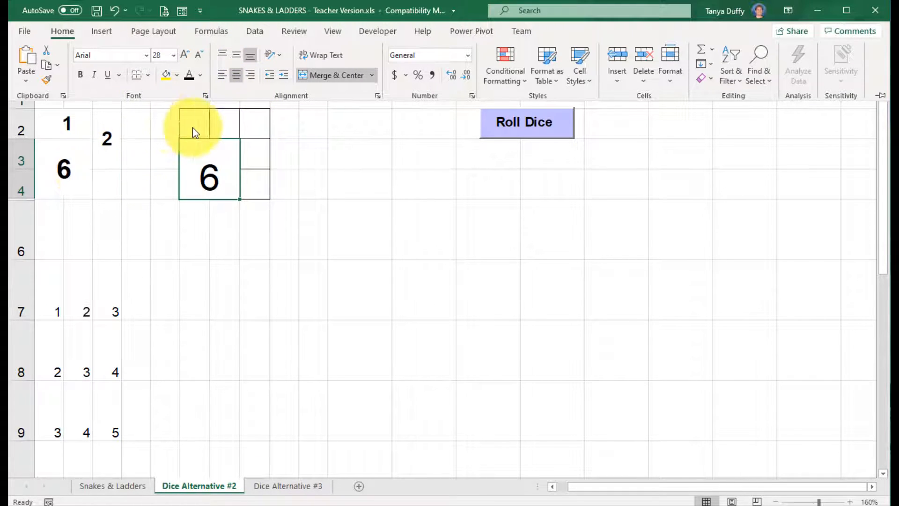
left_click(237, 54)
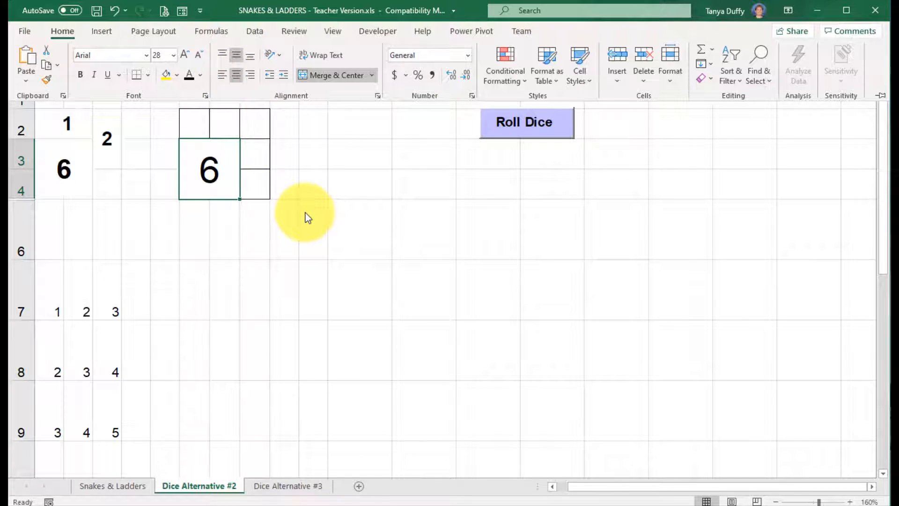
Merge cells R2:S2 into one cell for the top face of the new dice.
left_click(212, 120)
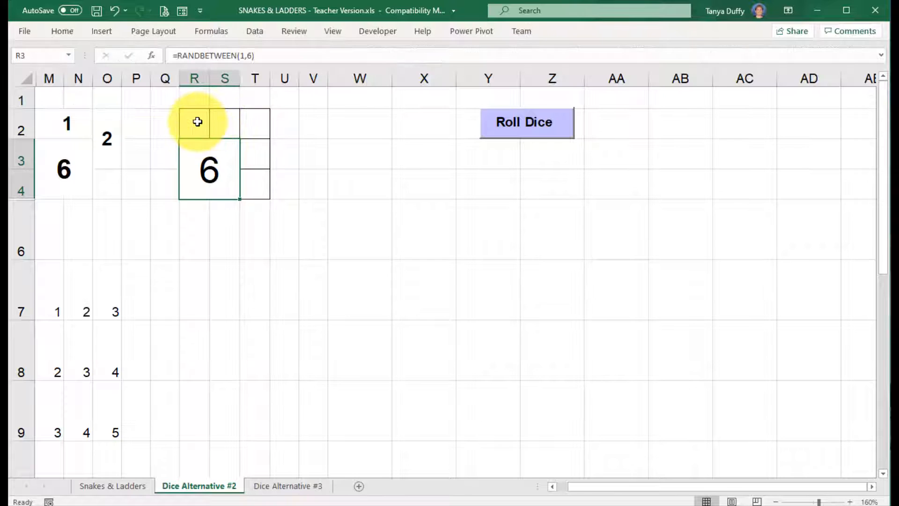
left_click(197, 121)
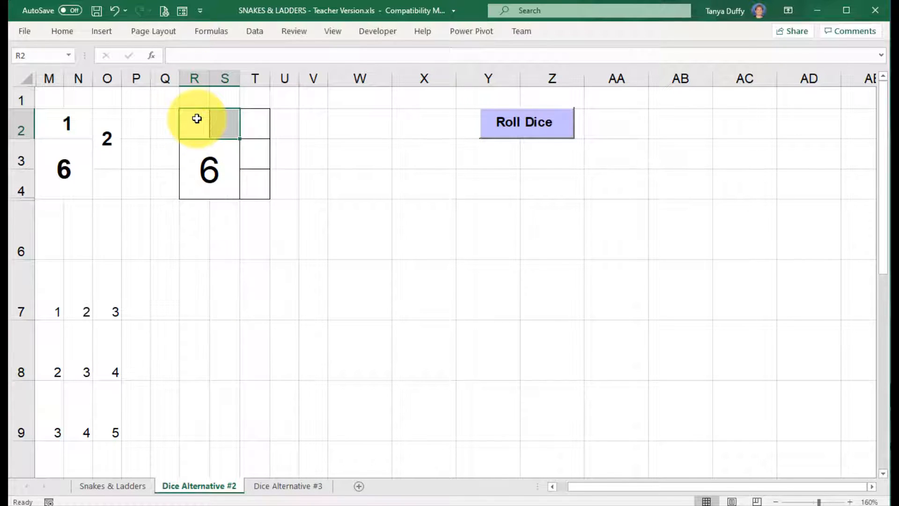
left_click(72, 125)
left_click(196, 124)
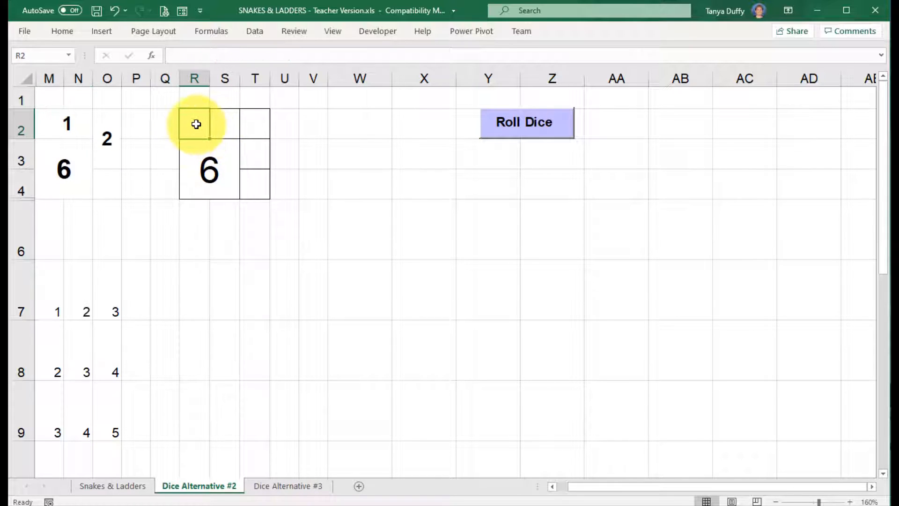
left_click_drag(196, 124, 217, 124)
right_click(218, 125)
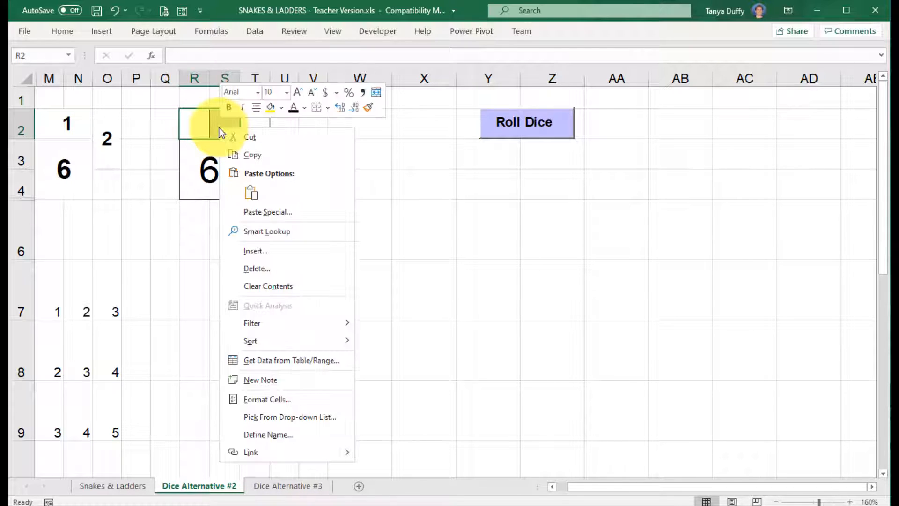
left_click(296, 399)
left_click(184, 398)
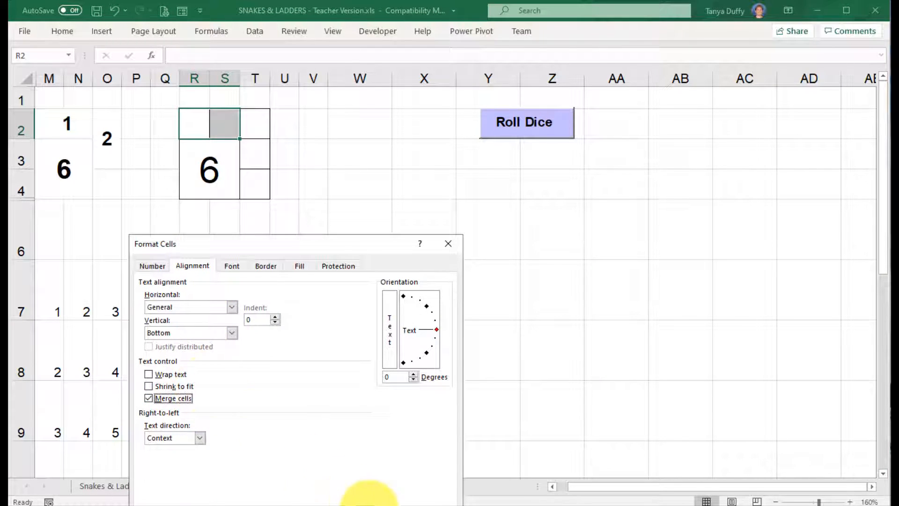
left_click(359, 504)
Merge cells T2:T3 into one cell for the side face of the new dice.
left_click(258, 126)
left_click_drag(258, 127, 257, 156)
right_click(257, 155)
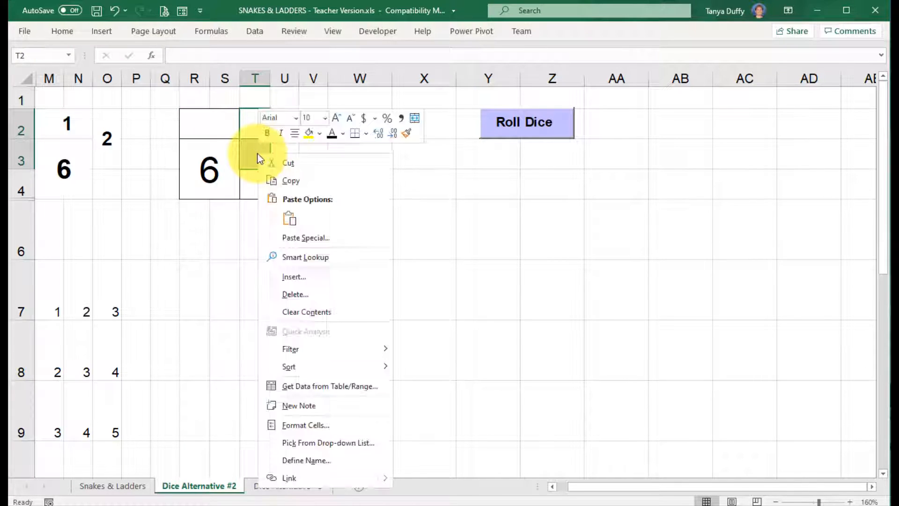
left_click(347, 432)
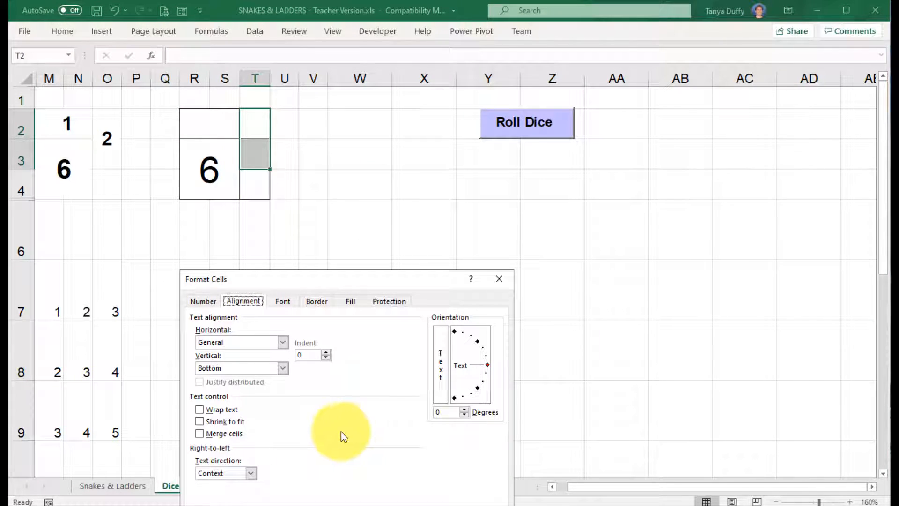
left_click(232, 433)
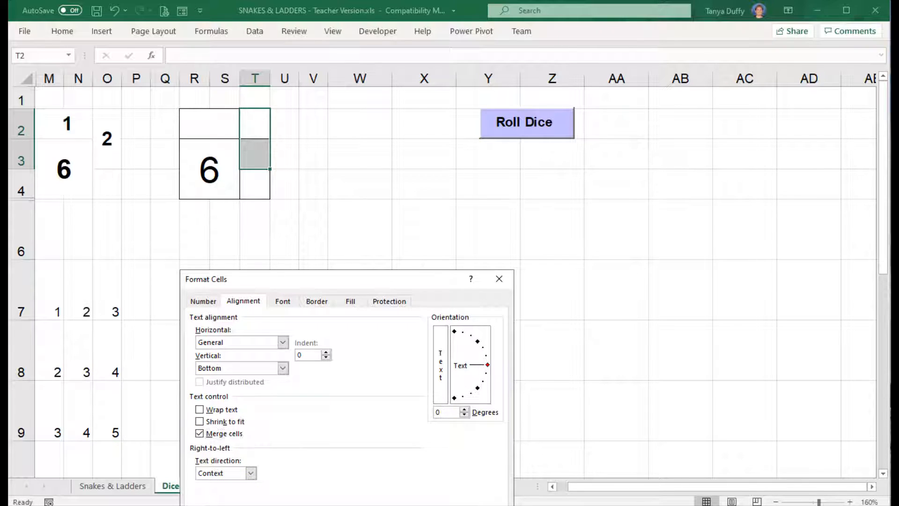
key("Return")
left_click(411, 351)
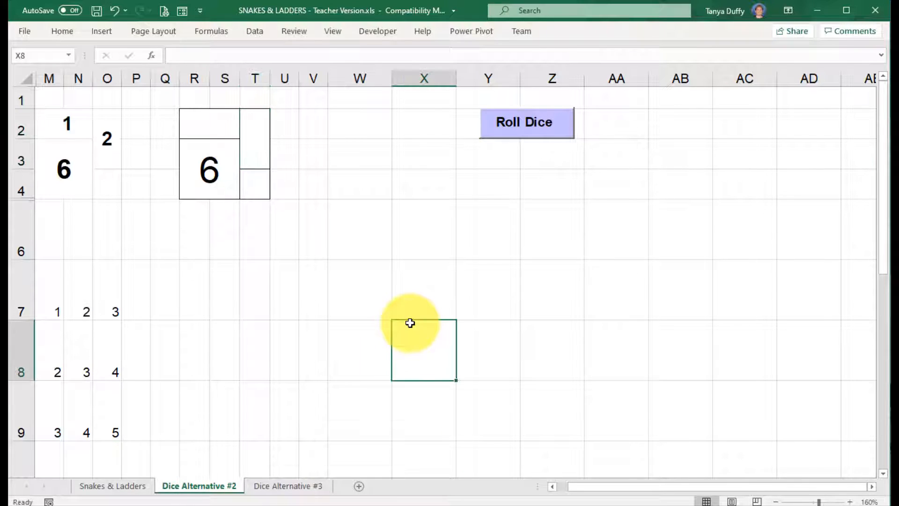
left_click(227, 125)
left_click(252, 133)
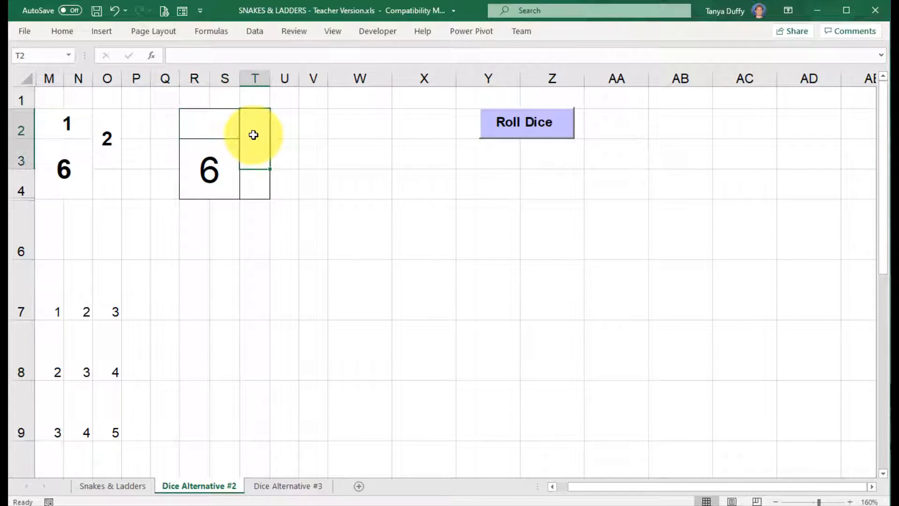
left_click(251, 187)
Examine each argument of the VLOOKUP formula in M2, the existing dice's top face, along with the ROLL lookup table it refers to.
left_click(222, 122)
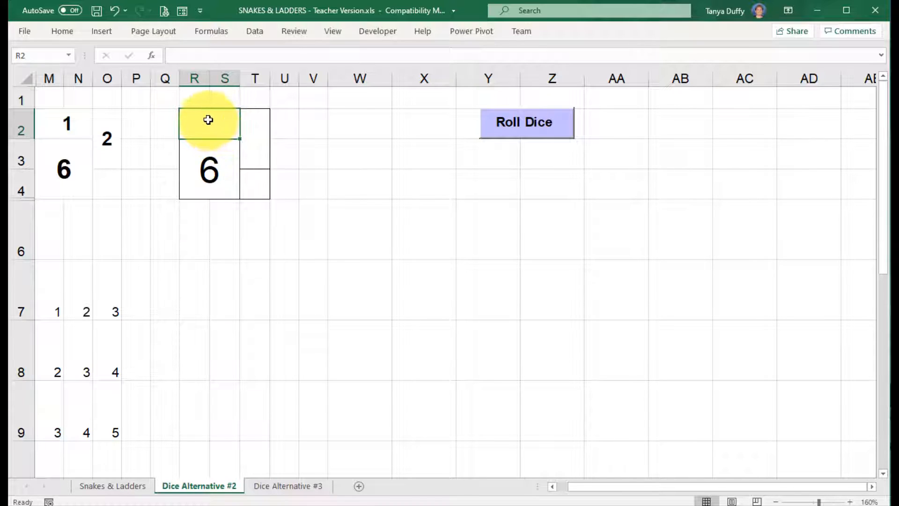
left_click(64, 121)
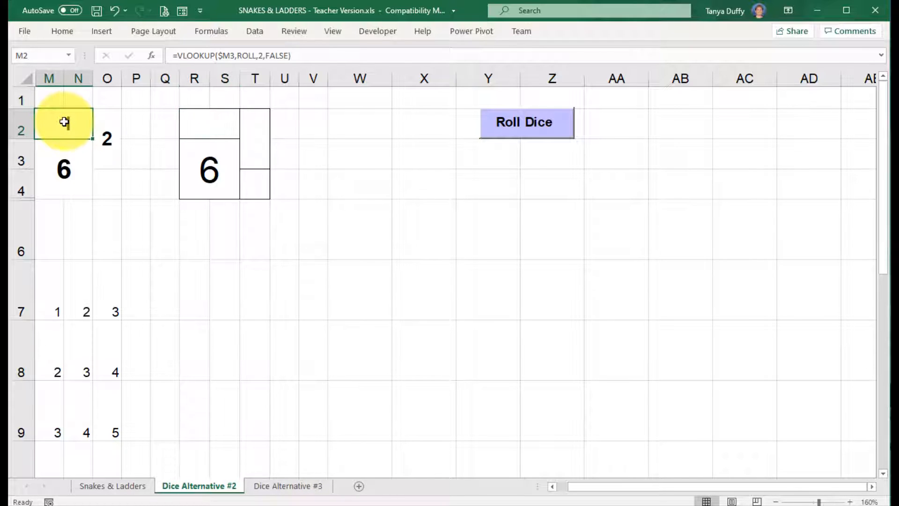
left_click(201, 55)
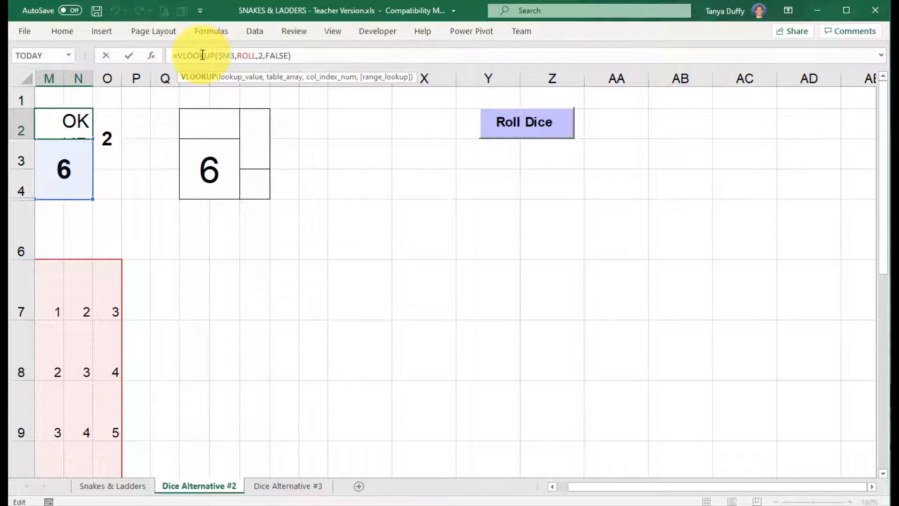
left_click_drag(178, 55, 216, 57)
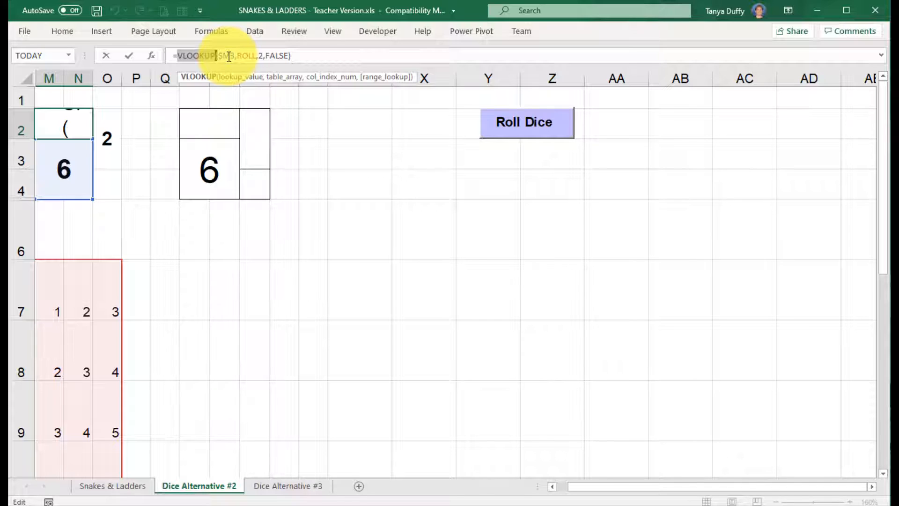
left_click(239, 83)
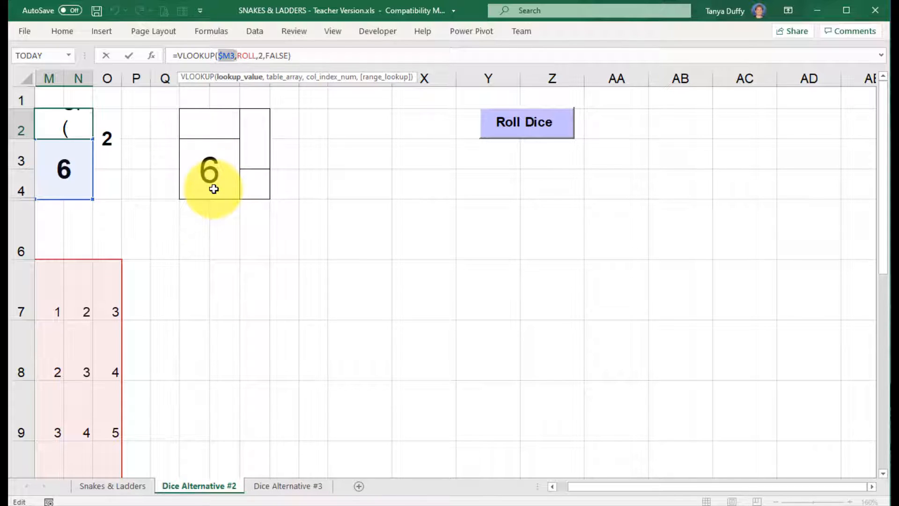
left_click(279, 81)
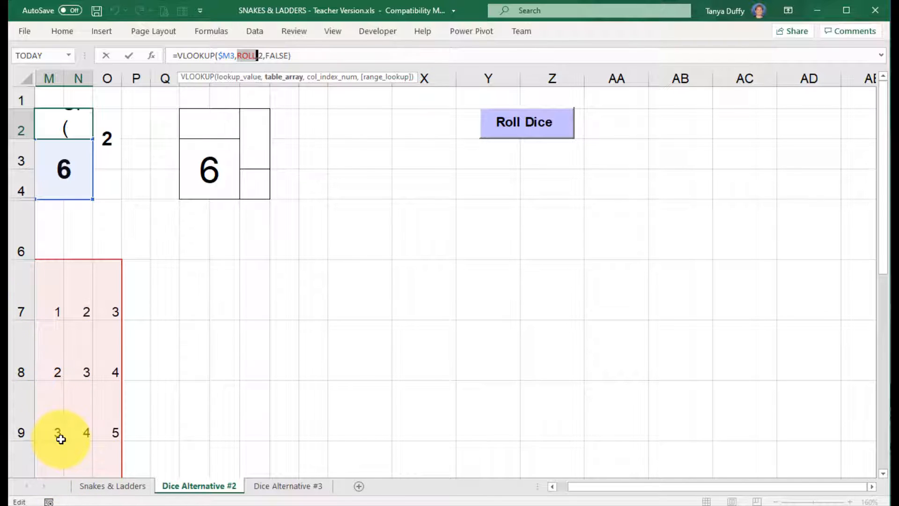
left_click(325, 81)
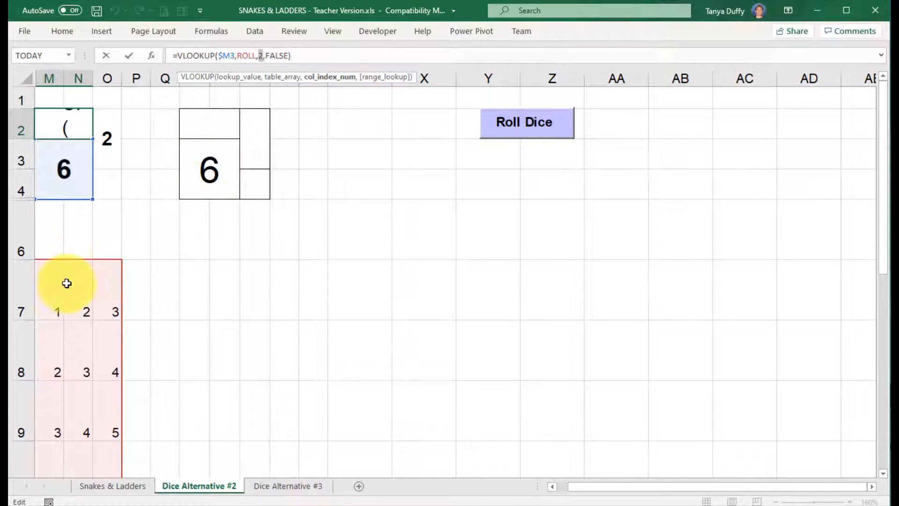
scroll(52, 409, "down", 2)
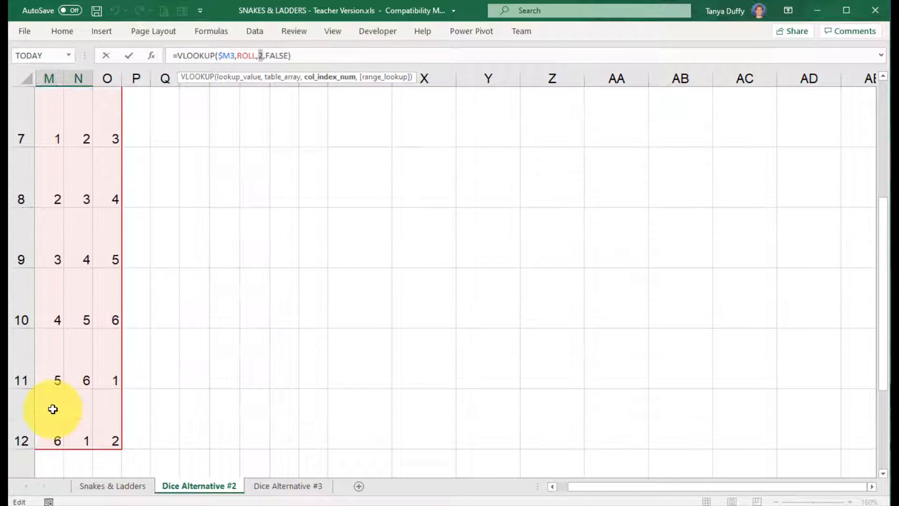
scroll(83, 418, "up", 2)
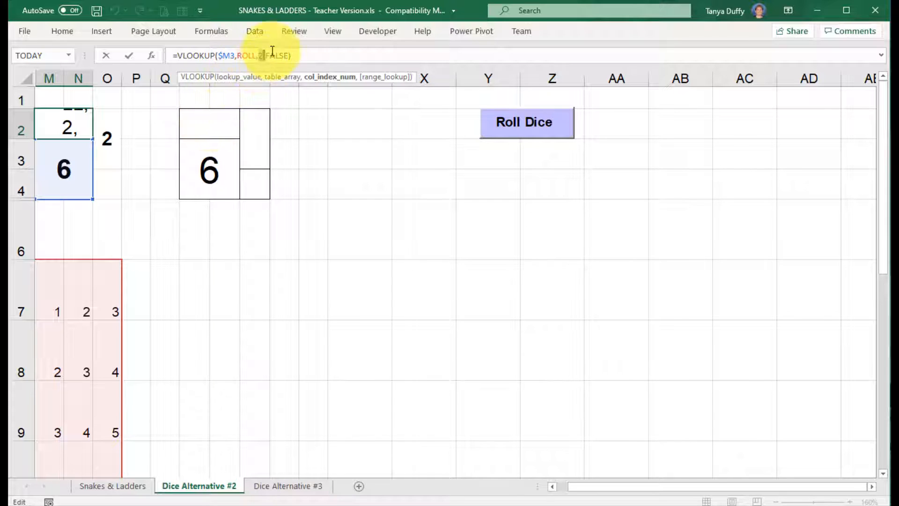
left_click(399, 82)
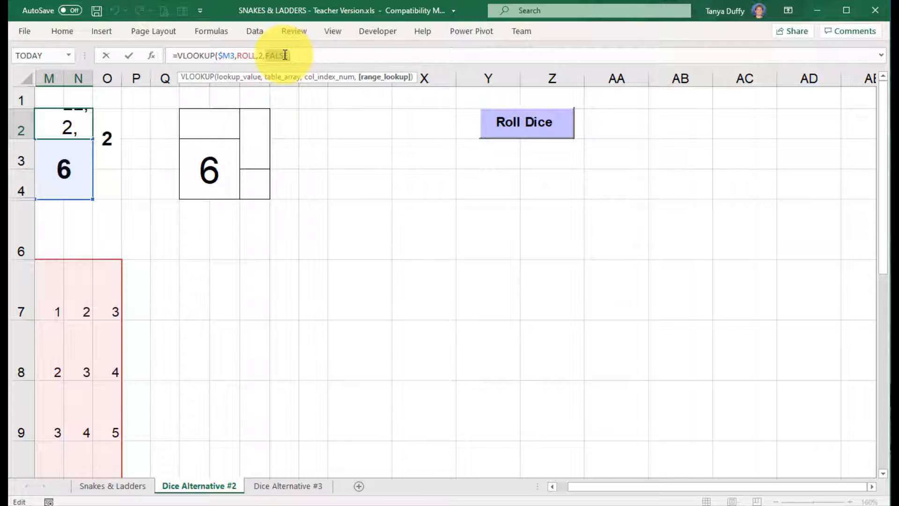
Enter the numbers 1 to 6 down cells R7:R12 as the first column of the new dice's lookup table.
key("Return")
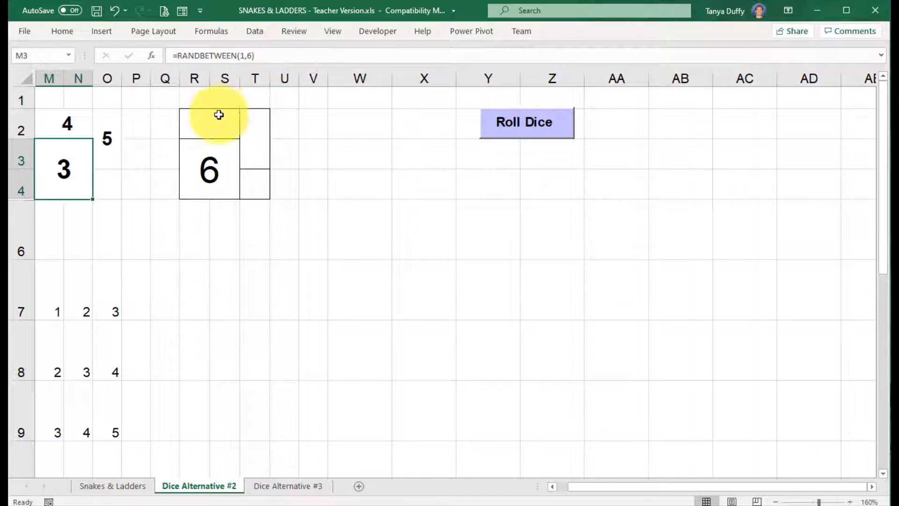
left_click(192, 292)
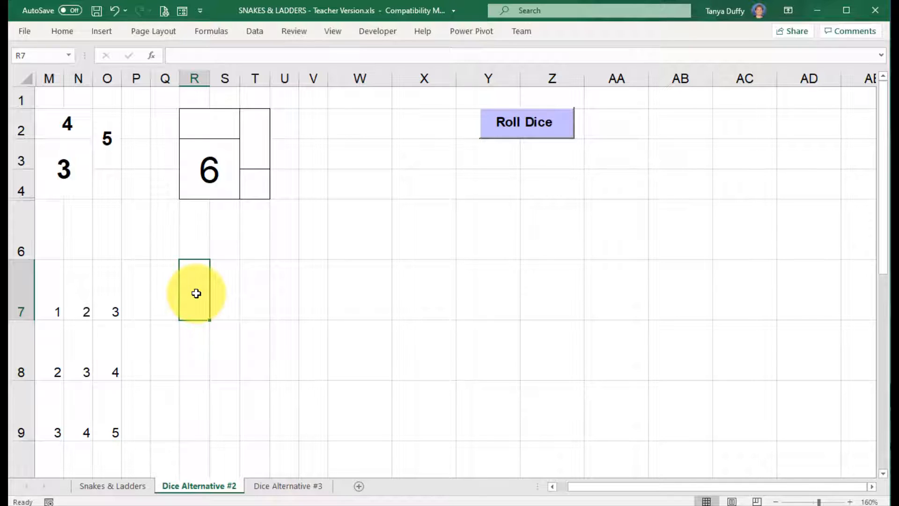
type("1")
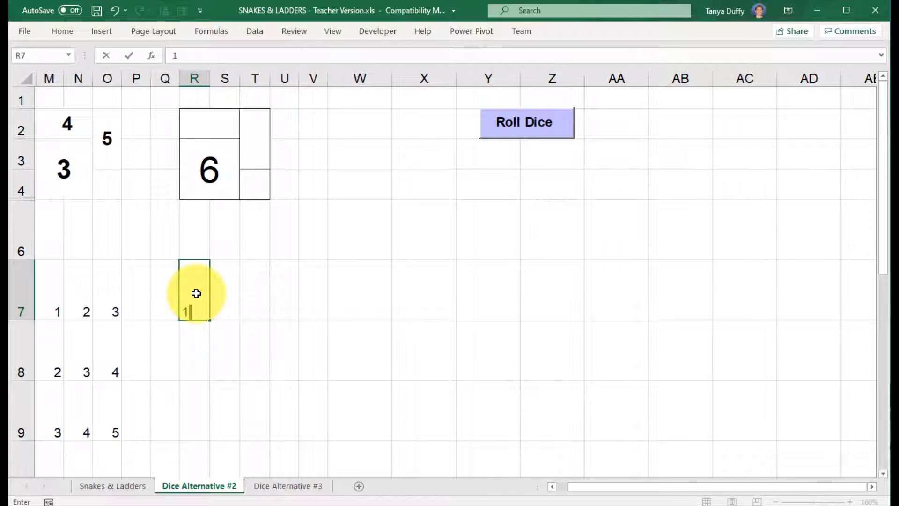
key("Return")
type("2")
key("Return")
type("3")
key("Return")
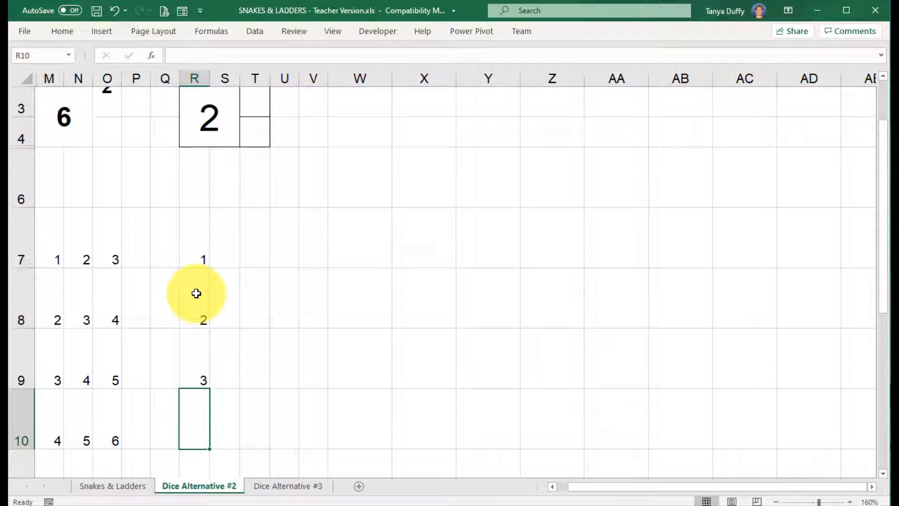
type("4")
key("Return")
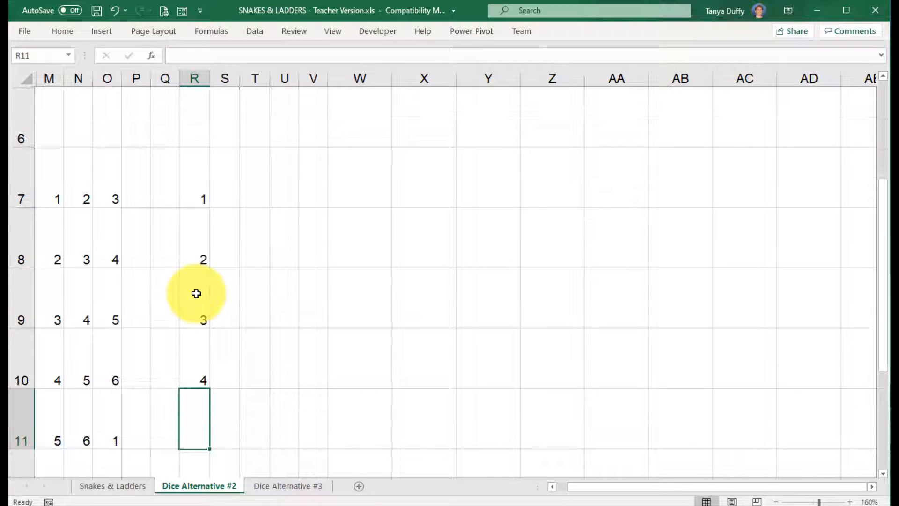
type("5")
key("Return")
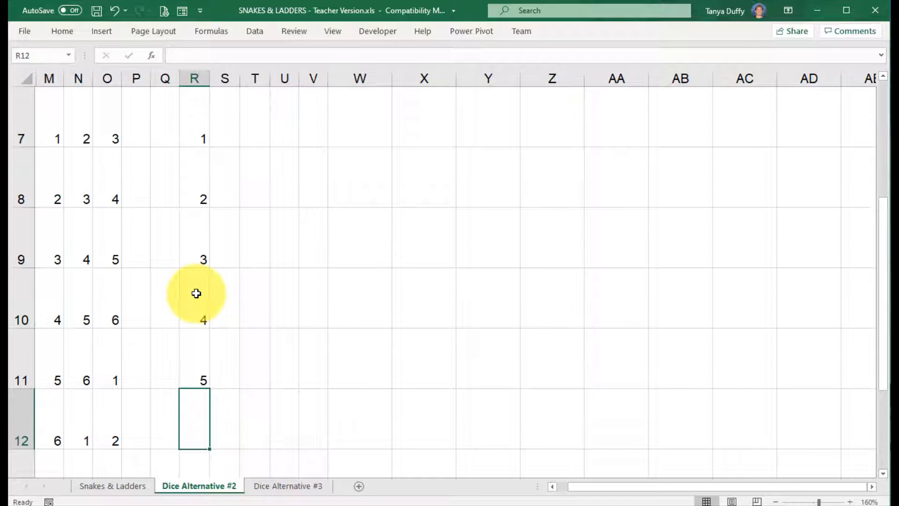
type("6")
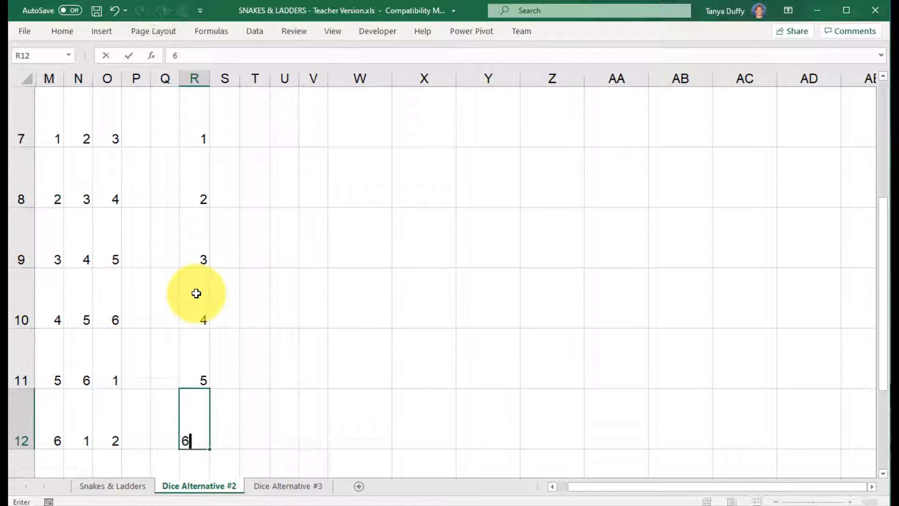
left_click(310, 167)
Examine how the front face R3 and top face R2 correspond to the first two columns of the new lookup table.
scroll(289, 167, "up", 1)
left_click(231, 213)
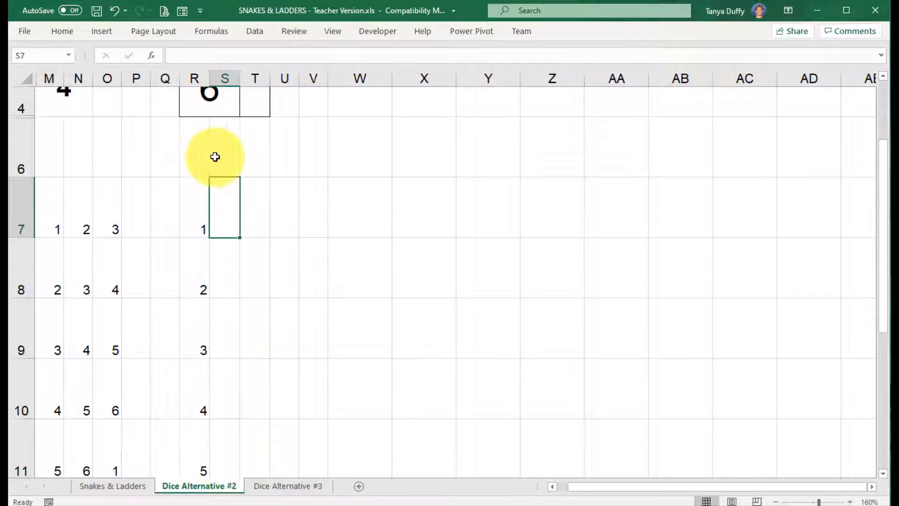
left_click(219, 98)
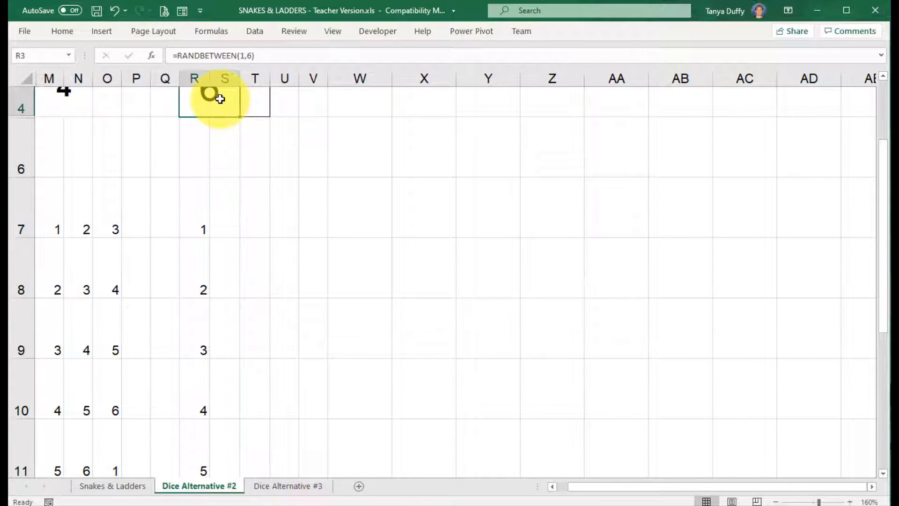
scroll(223, 112, "up", 1)
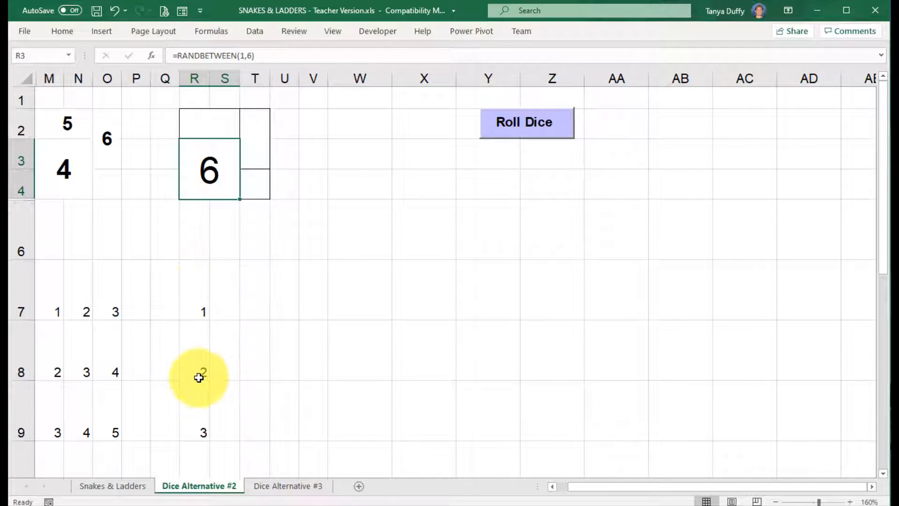
left_click(227, 304)
left_click(195, 301)
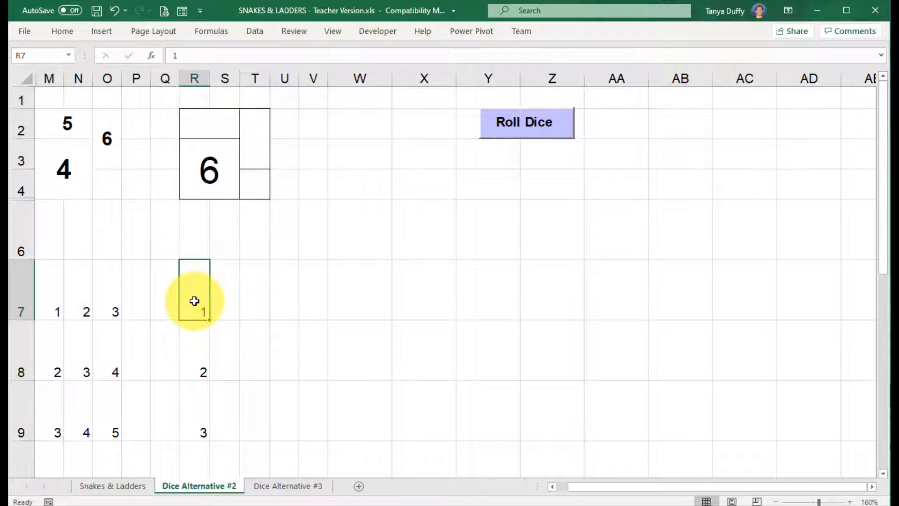
left_click(226, 300)
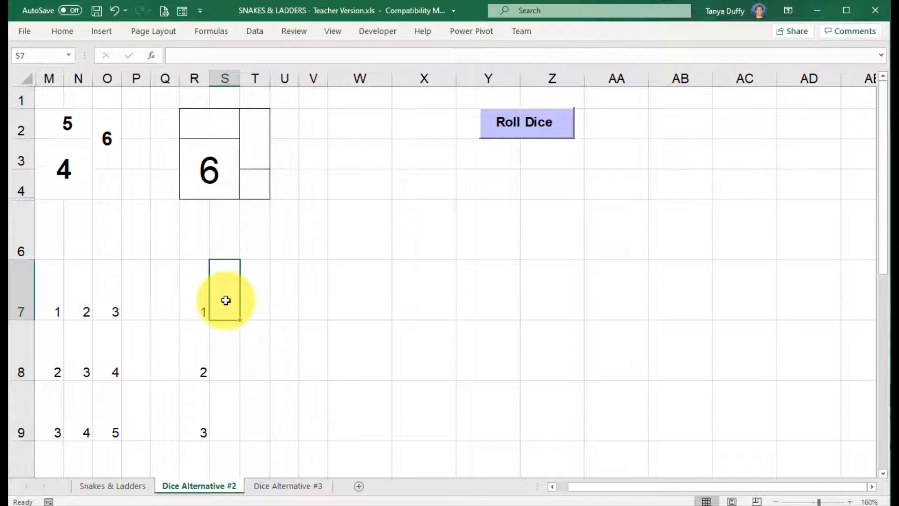
left_click(213, 124)
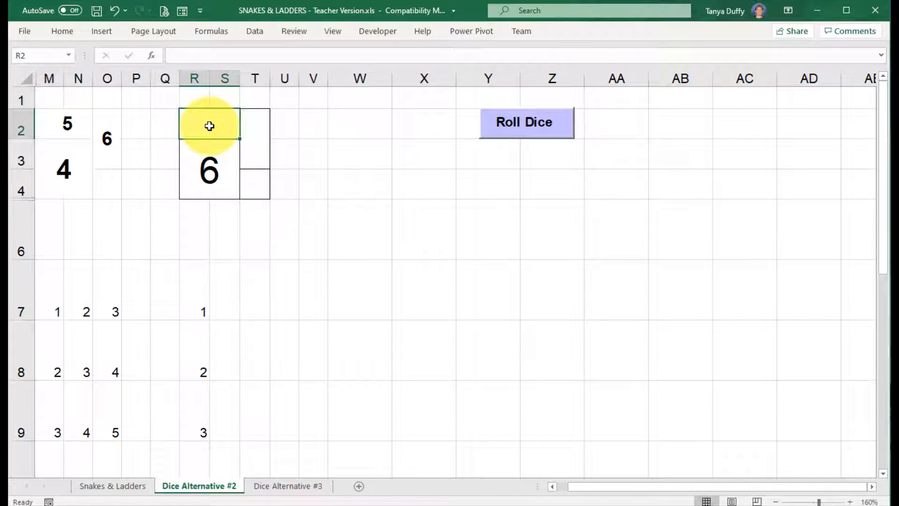
Enter 2, 3, 4, 5, 6 and 1 down cells S7:S12 as the lookup table's second column.
left_click(227, 306)
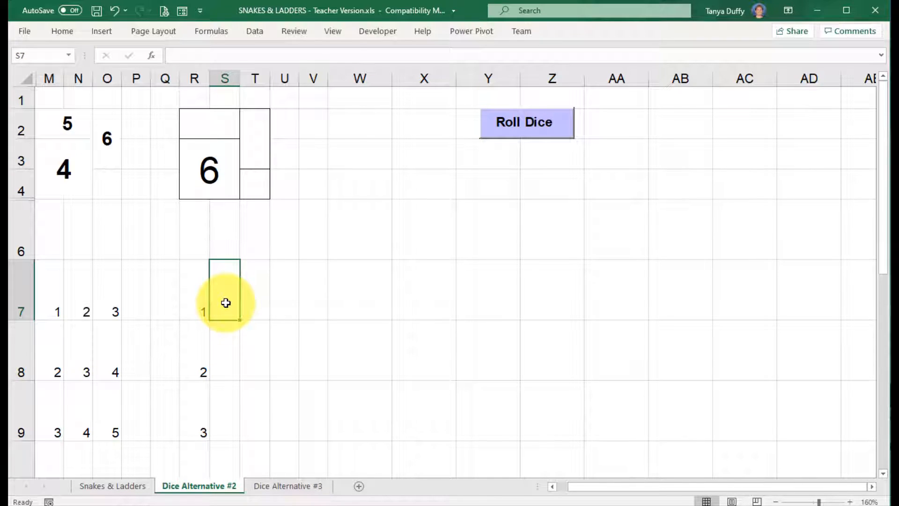
type("2")
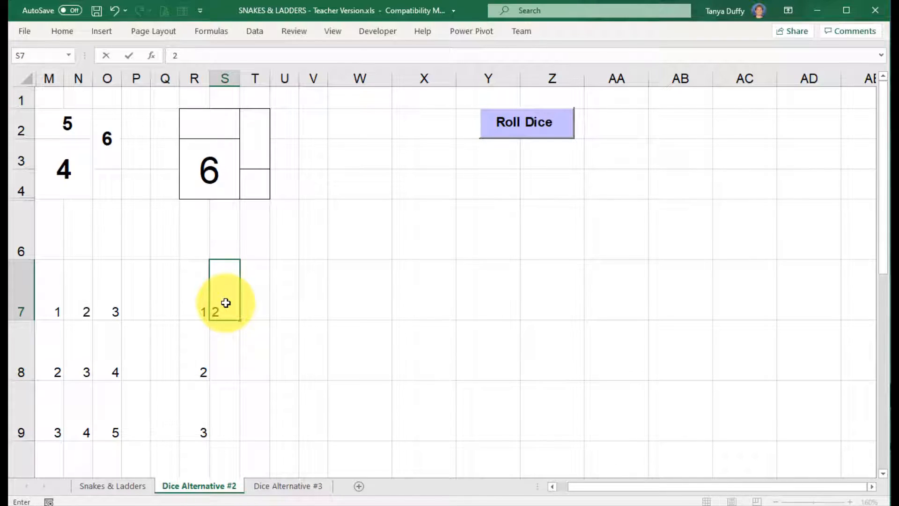
key("Return")
type("3")
key("Return")
type("4")
key("Return")
type("4")
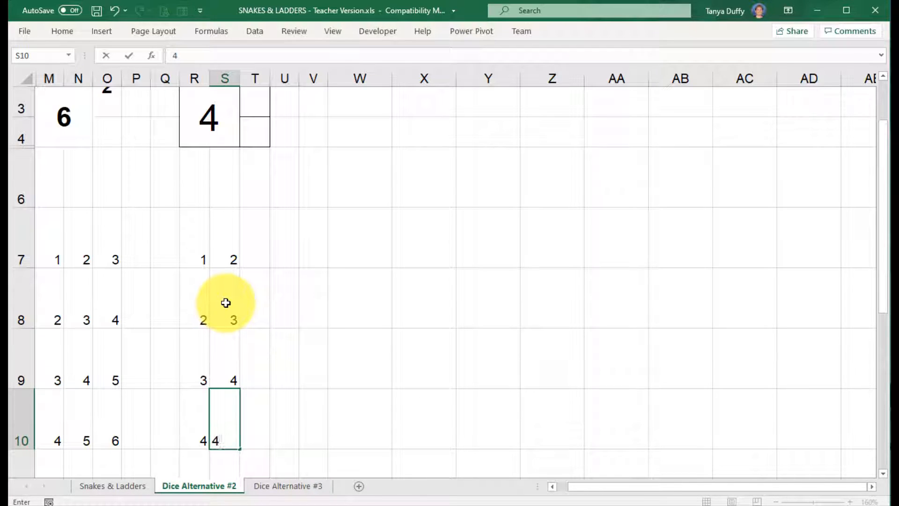
key("BackSpace")
type("5")
key("Return")
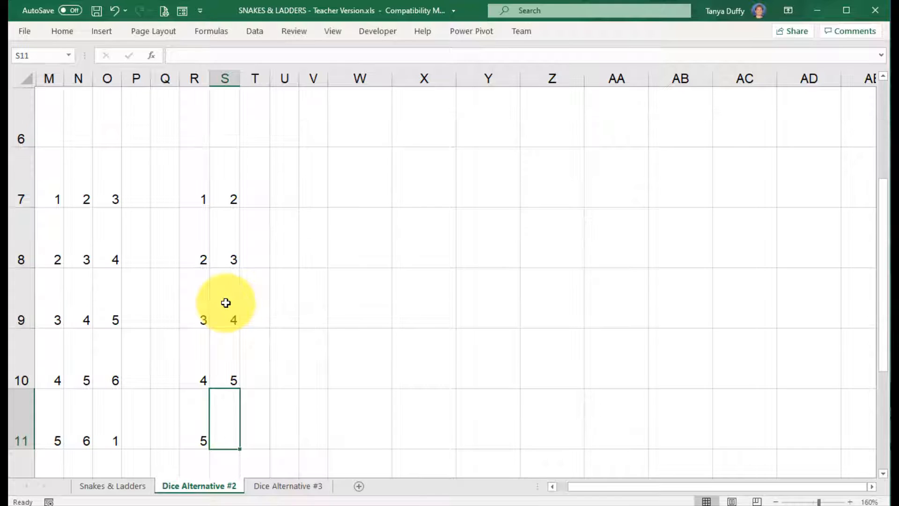
type("6")
key("Return")
type("1")
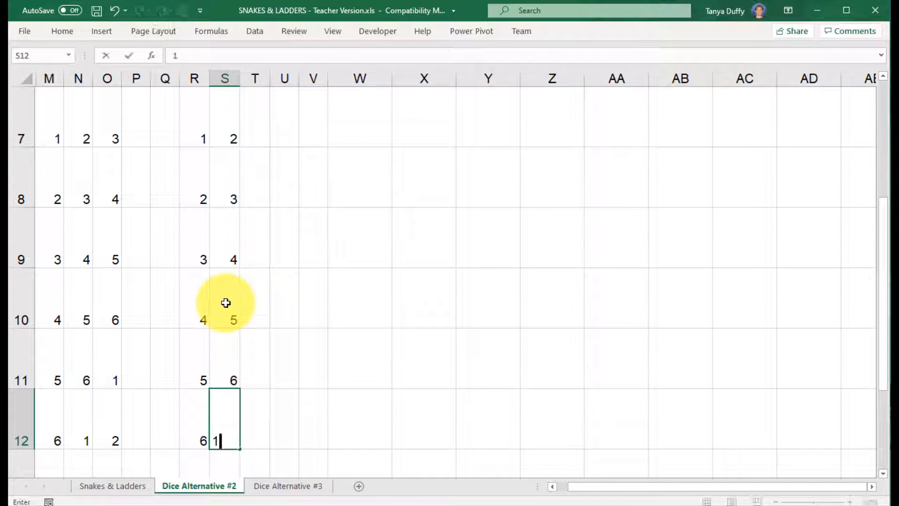
key("Return")
Enter 3, 4, 5, 6, 1 and 2 down cells T7:T12 as the lookup table's third column.
scroll(225, 303, "up", 3)
left_click(267, 299)
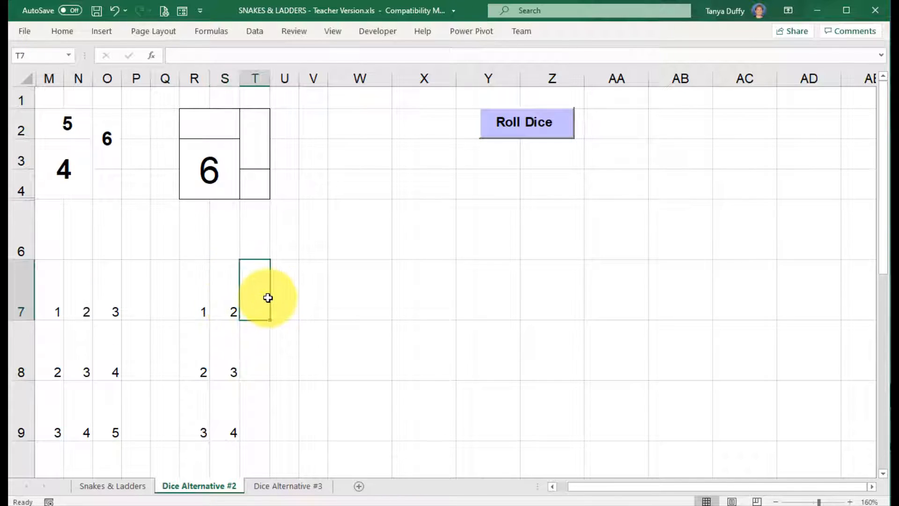
type("3")
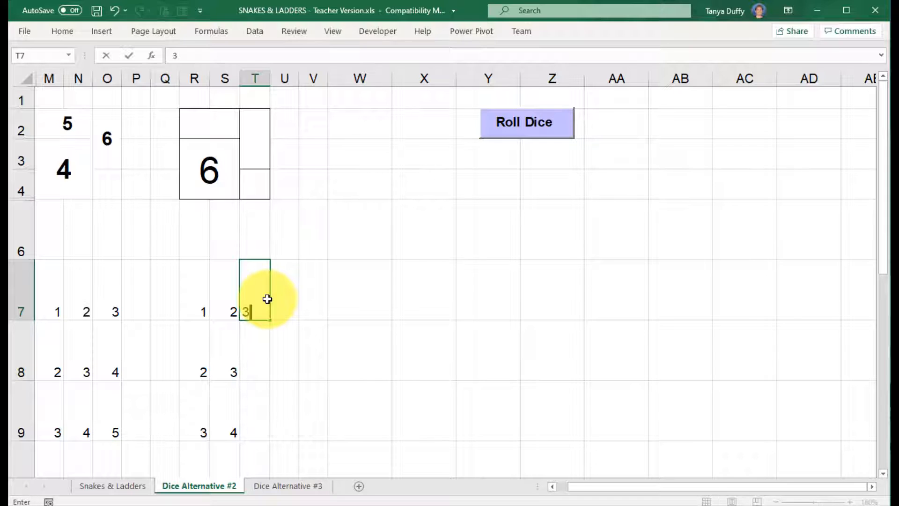
key("Return")
type("4")
key("Return")
type("5")
key("Return")
type("6")
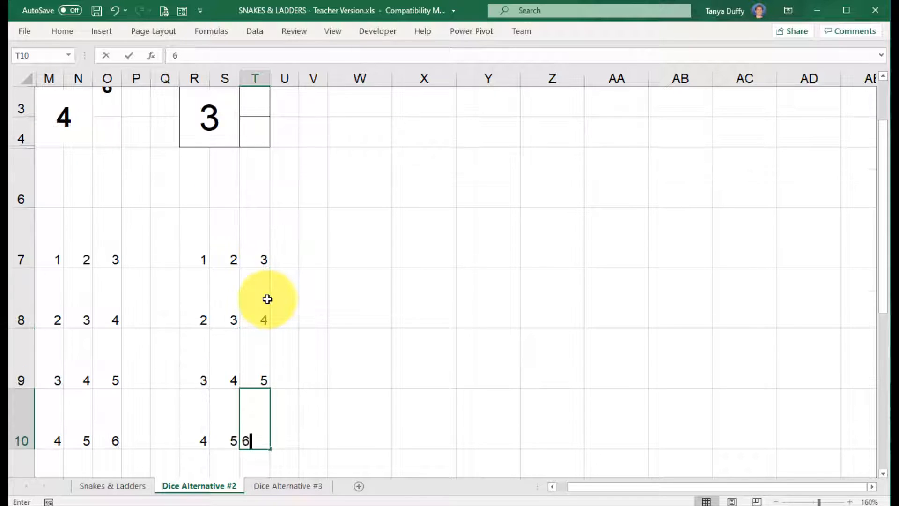
key("Return")
type("1")
key("Return")
type("2")
key("Return")
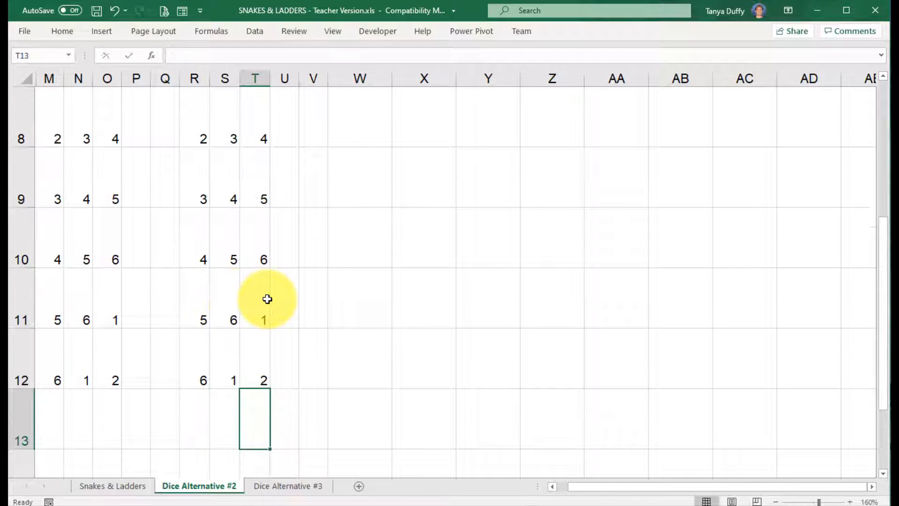
Name the new lookup table range R7:T12 ROLL2.
scroll(265, 298, "up", 3)
scroll(263, 296, "down", 2)
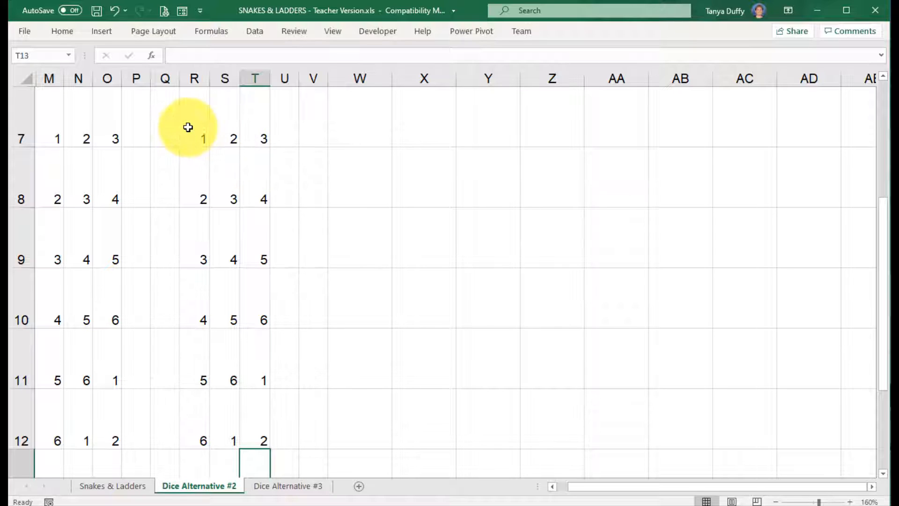
left_click_drag(196, 128, 247, 418)
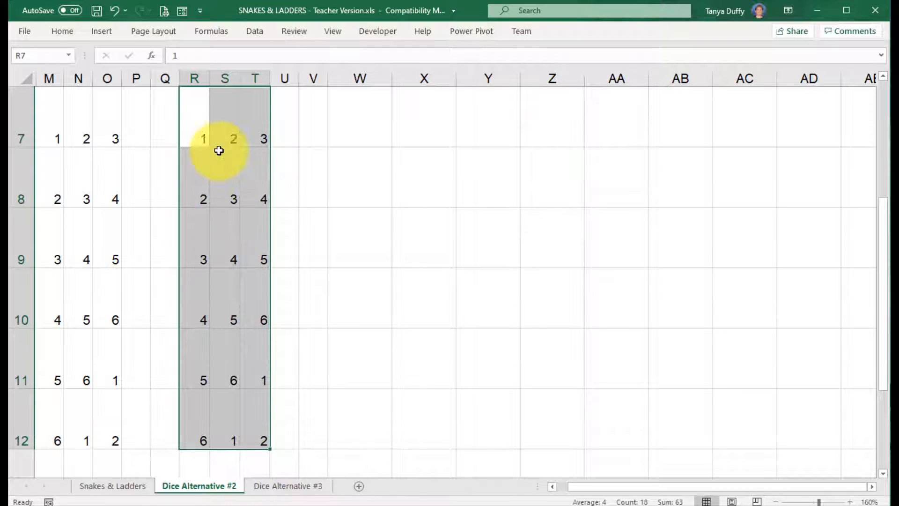
left_click_drag(190, 125, 261, 428)
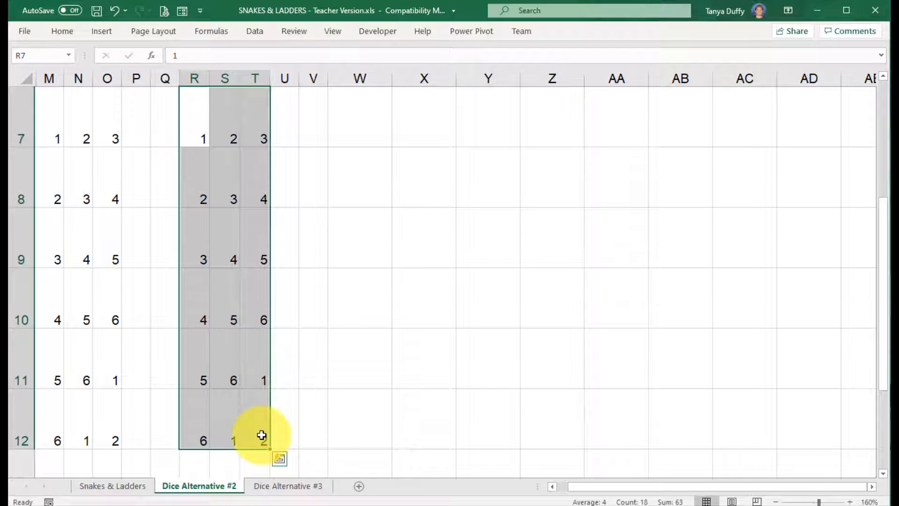
left_click(32, 55)
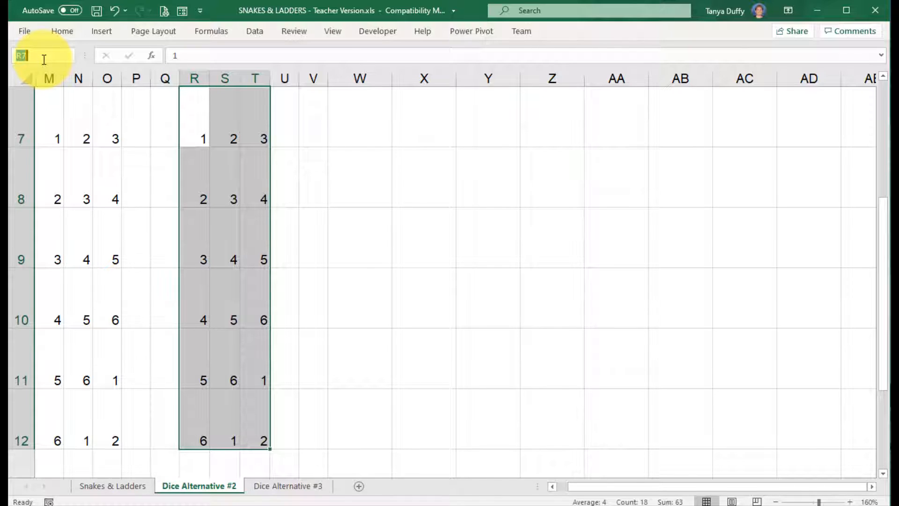
type("ROLL2")
key("Return")
key("Return")
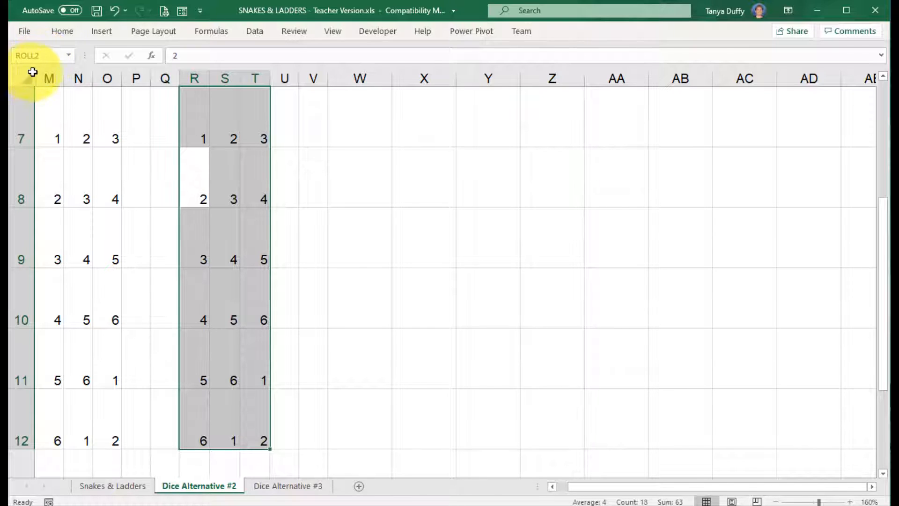
Check the range names of the two lookup tables, R7:T12 and M7:O12.
left_click(366, 184)
left_click(254, 179)
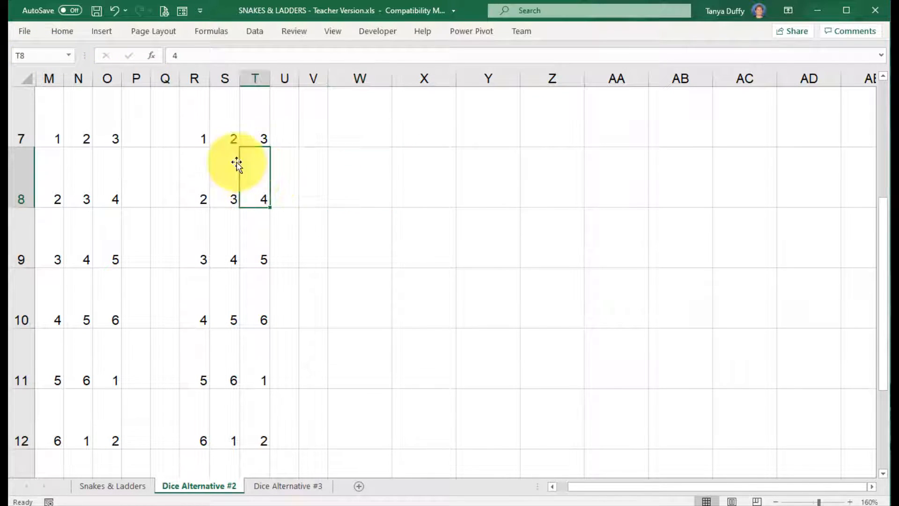
left_click_drag(199, 135, 253, 428)
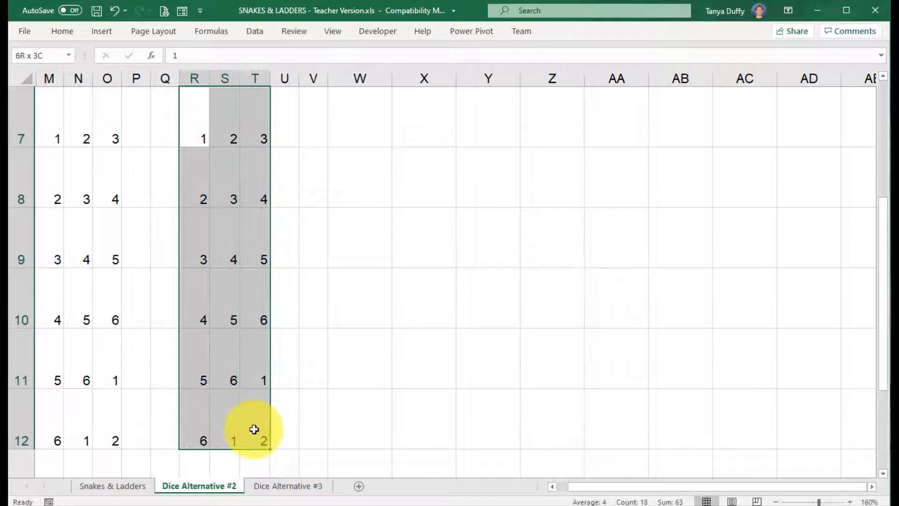
left_click(408, 205)
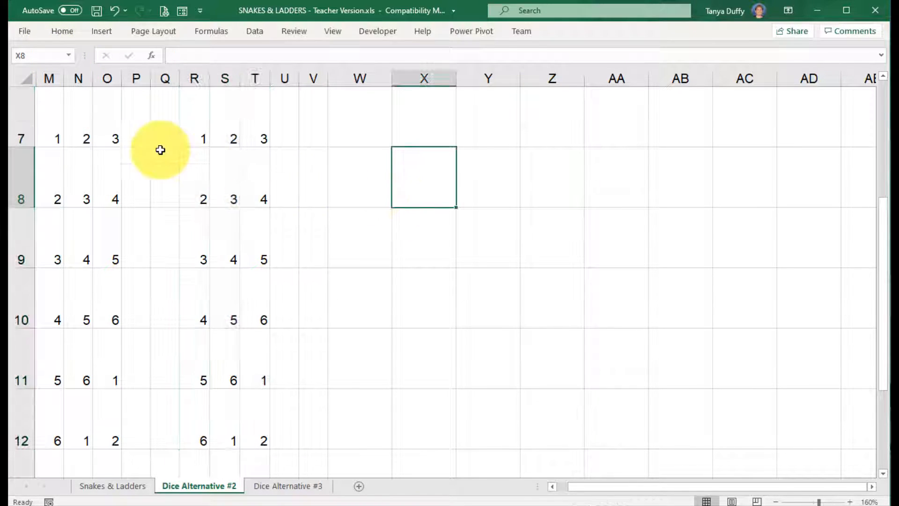
left_click_drag(42, 119, 110, 431)
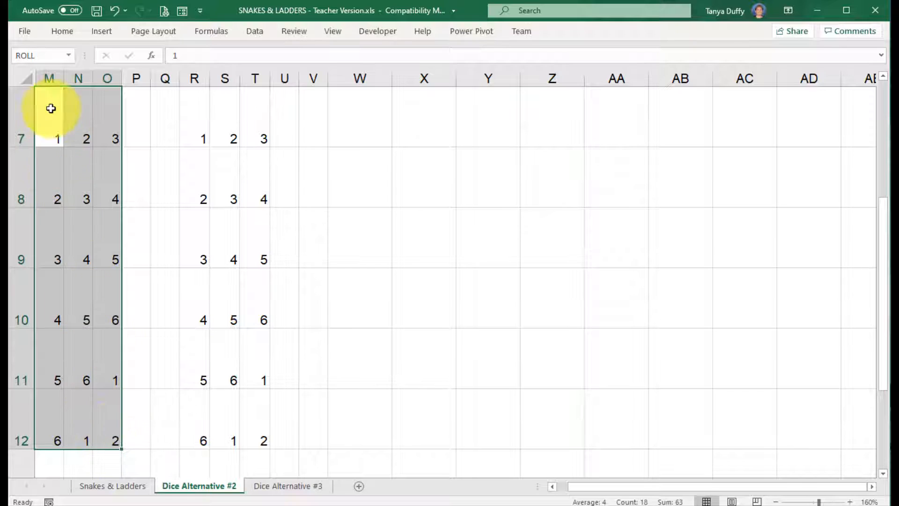
left_click(416, 185)
Enter the formula =VLOOKUP(R3,ROLL2,2,FALSE) in the dice's upper face, cell R2.
scroll(422, 186, "up", 2)
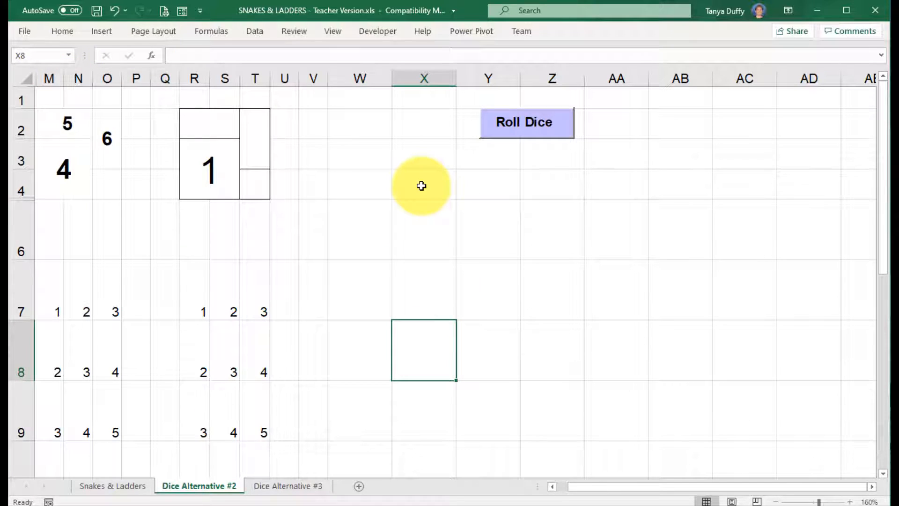
left_click(220, 129)
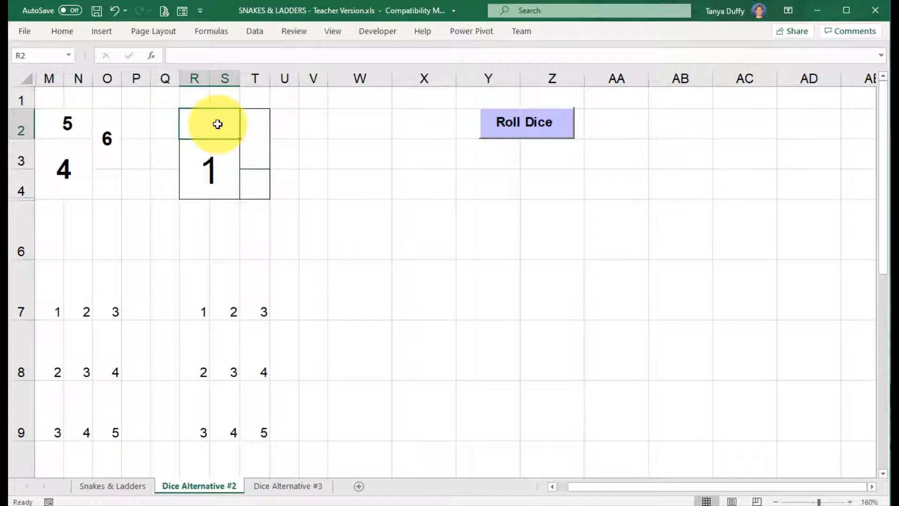
type("=")
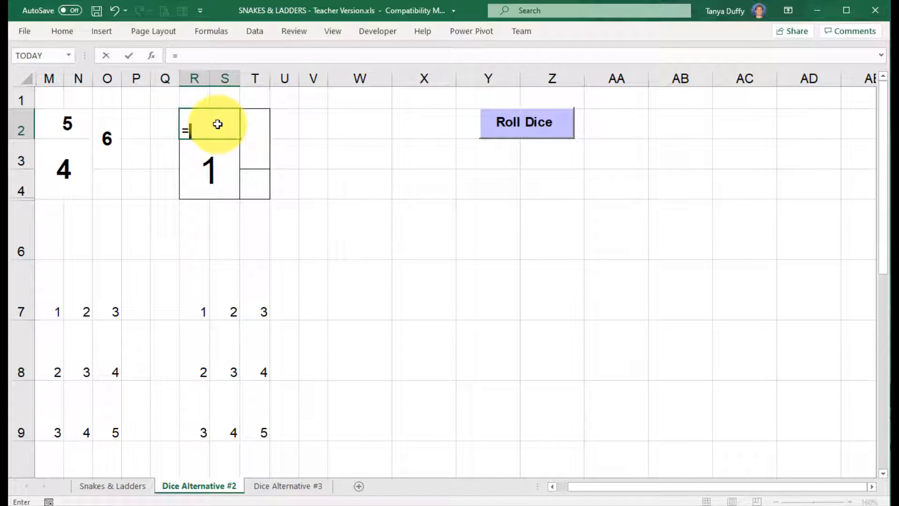
type("VL")
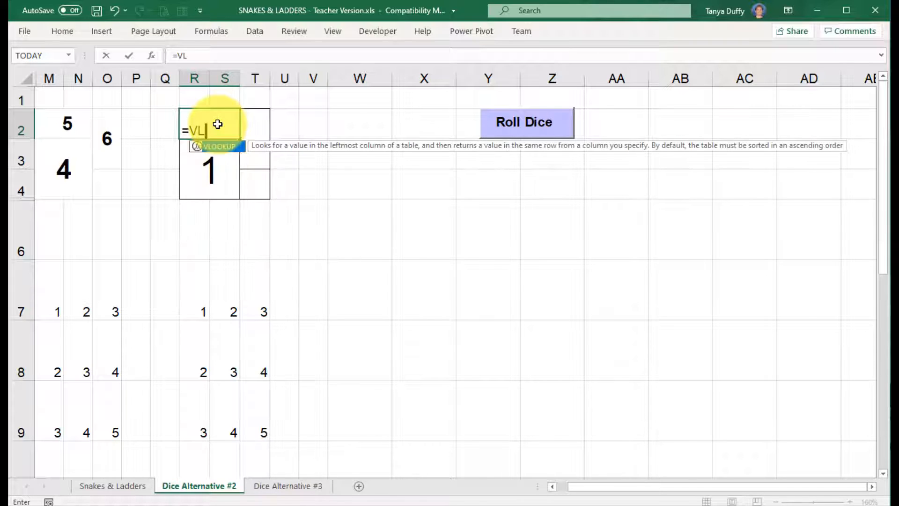
type("OOKUP(")
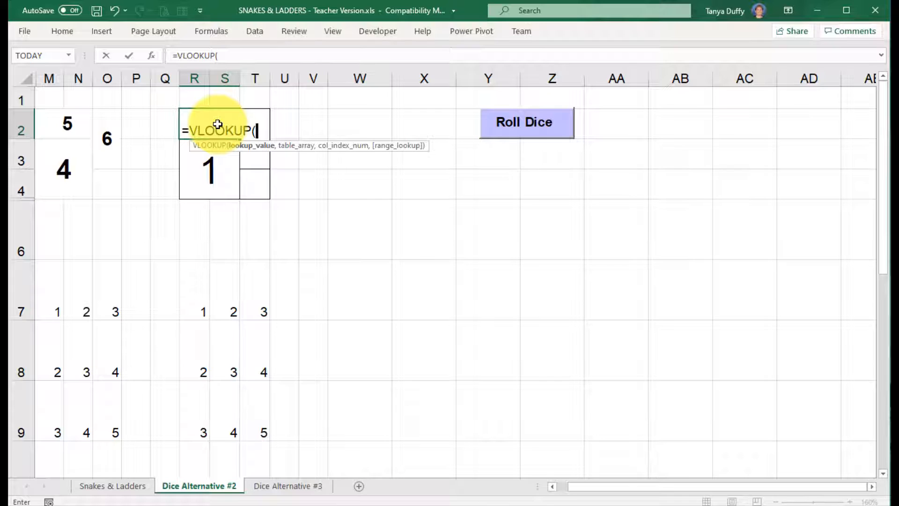
left_click(216, 177)
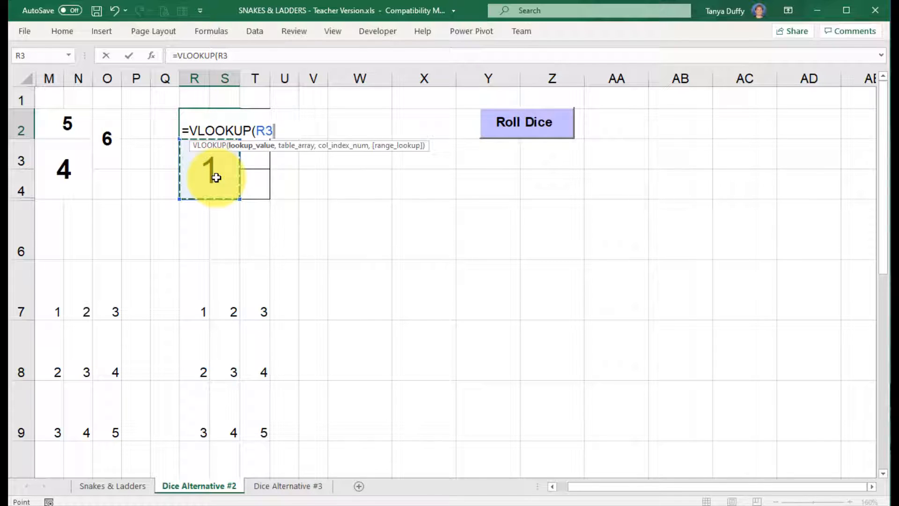
type(",")
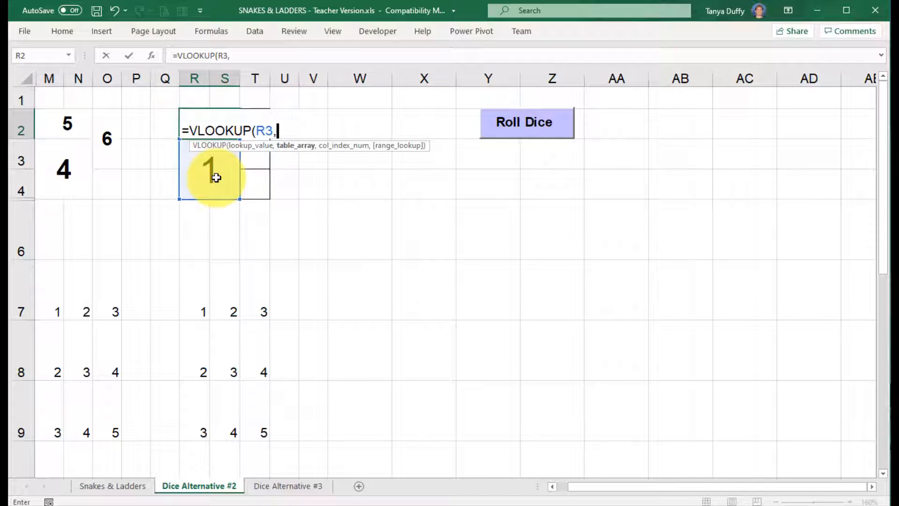
type("ROLL")
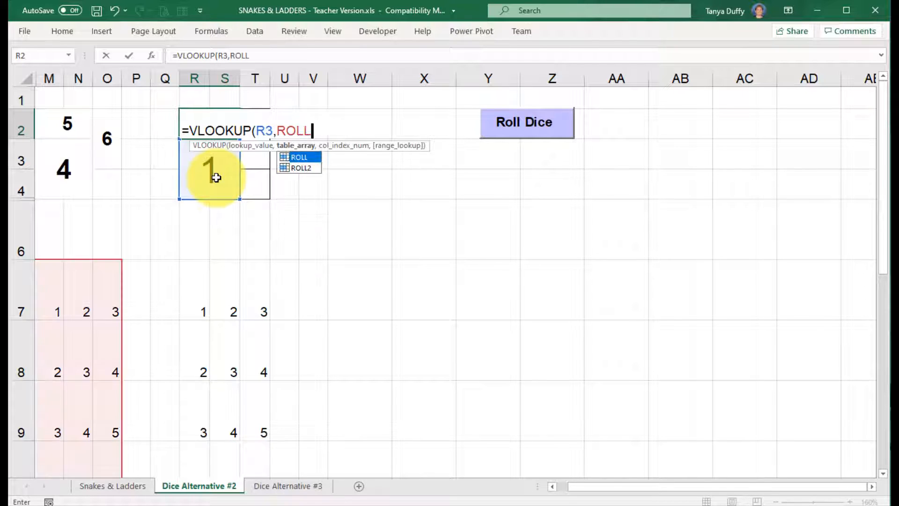
type("2,")
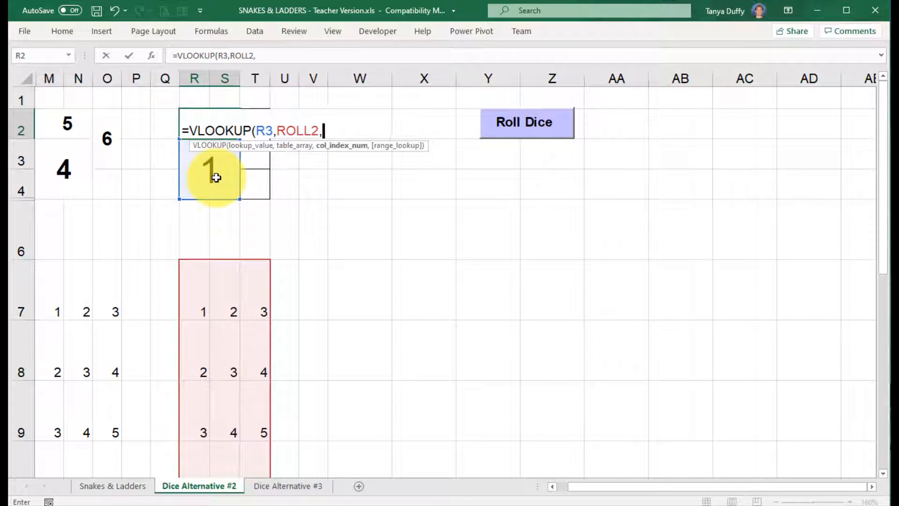
type("2,")
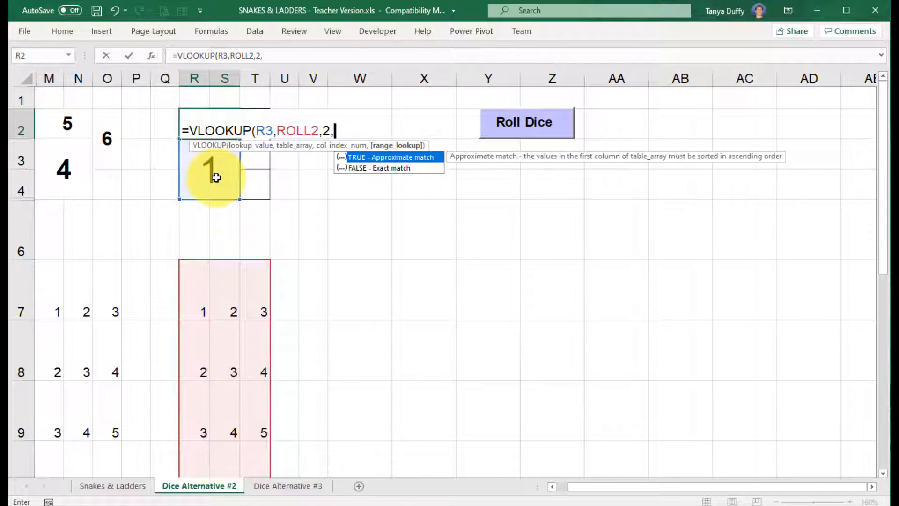
type("FASLE")
key("BackSpace")
key("BackSpace")
key("BackSpace")
type("LSE)")
key("Return")
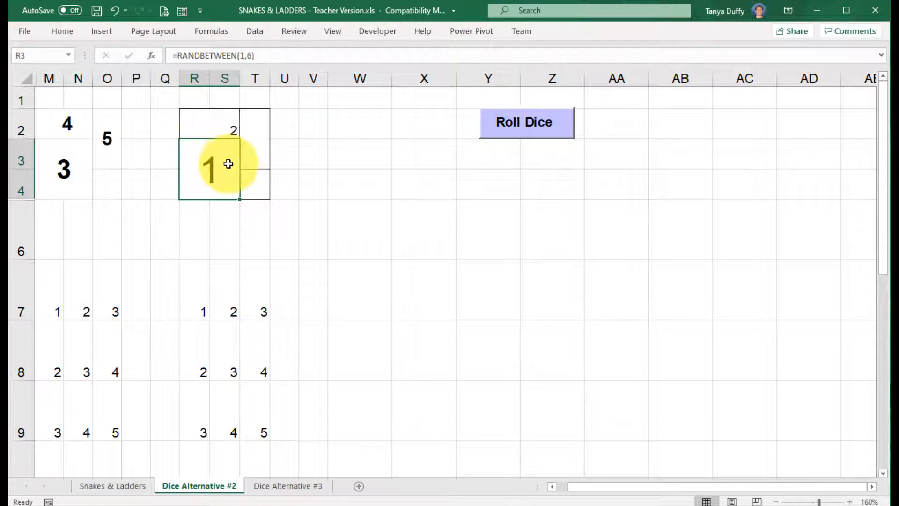
Roll the dice several times and check the upper face against the second column of the ROLL2 lookup table.
left_click(502, 131)
left_click(502, 129)
left_click(502, 129)
left_click(503, 128)
left_click(503, 128)
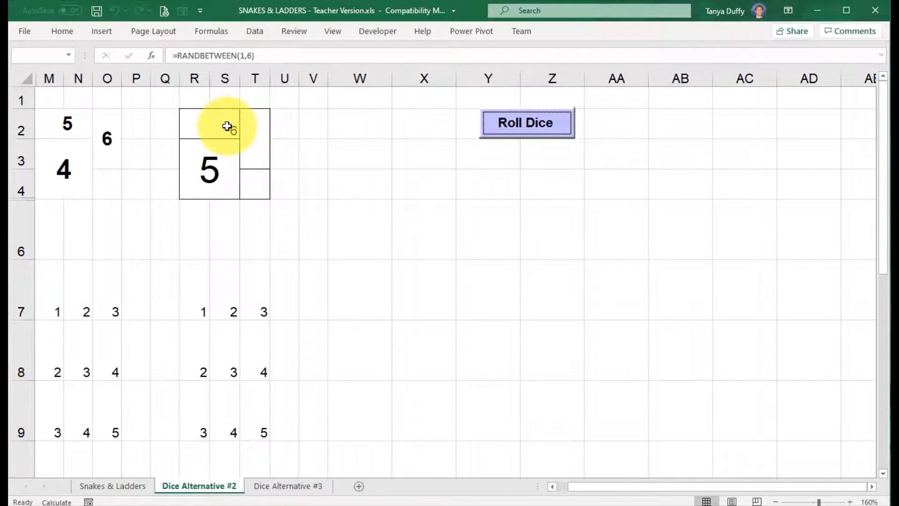
left_click(213, 169)
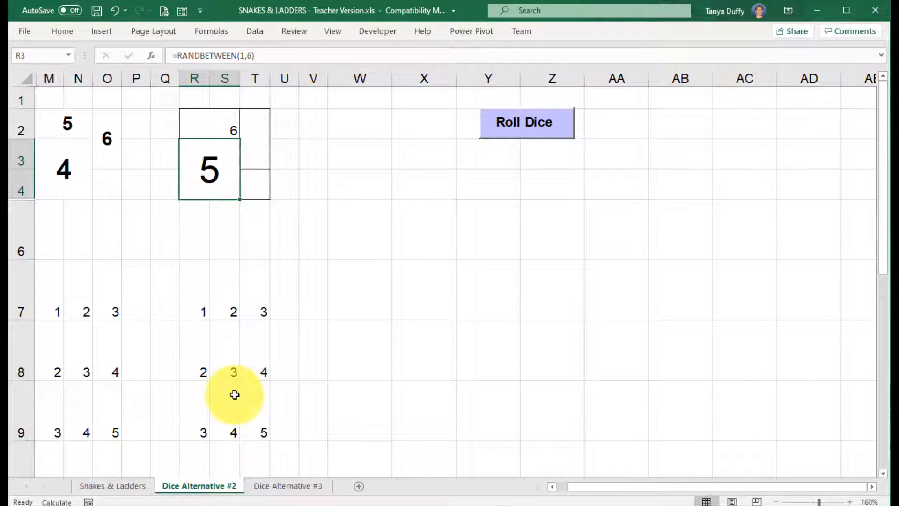
scroll(233, 394, "down", 3)
left_click(231, 190)
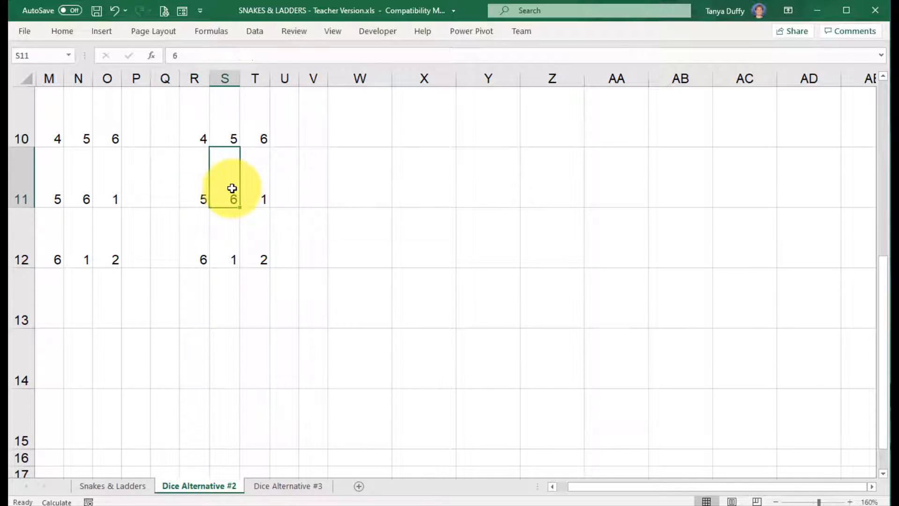
scroll(231, 190, "up", 3)
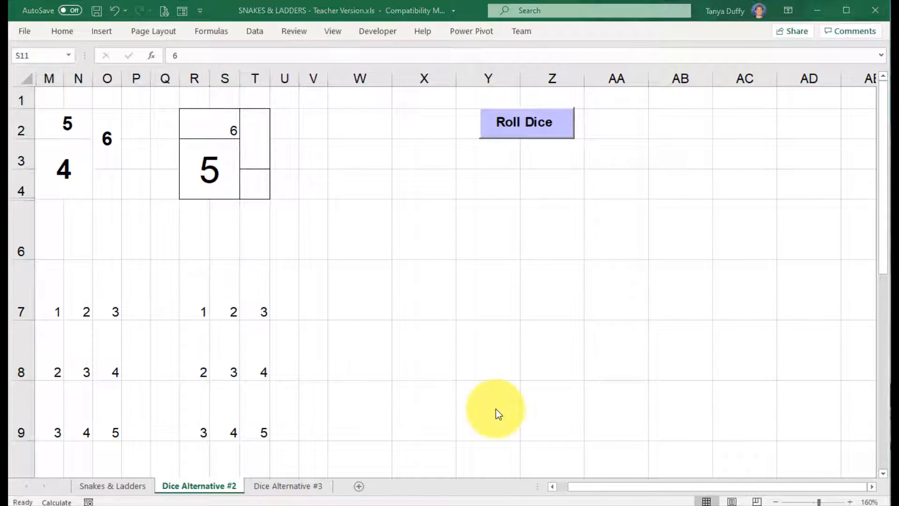
Centre the number in cell R2 horizontally and align it to the middle vertically.
left_click(221, 128)
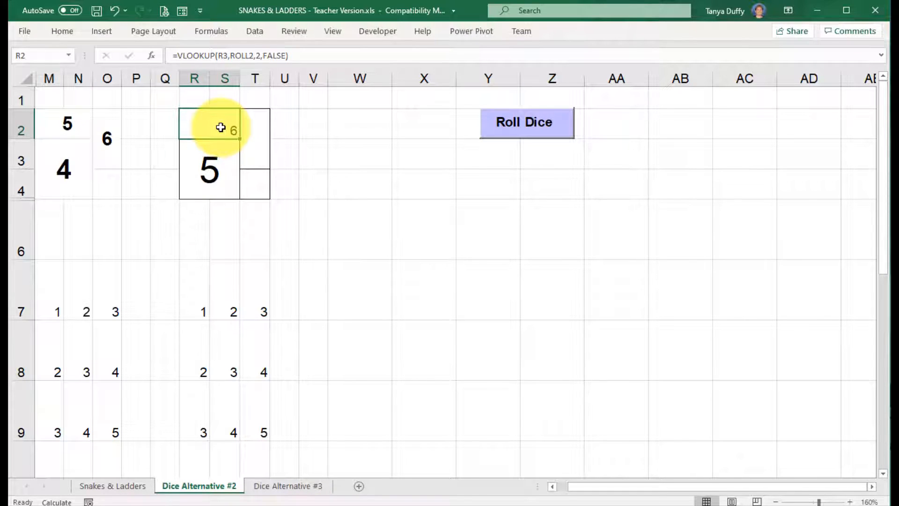
left_click(62, 32)
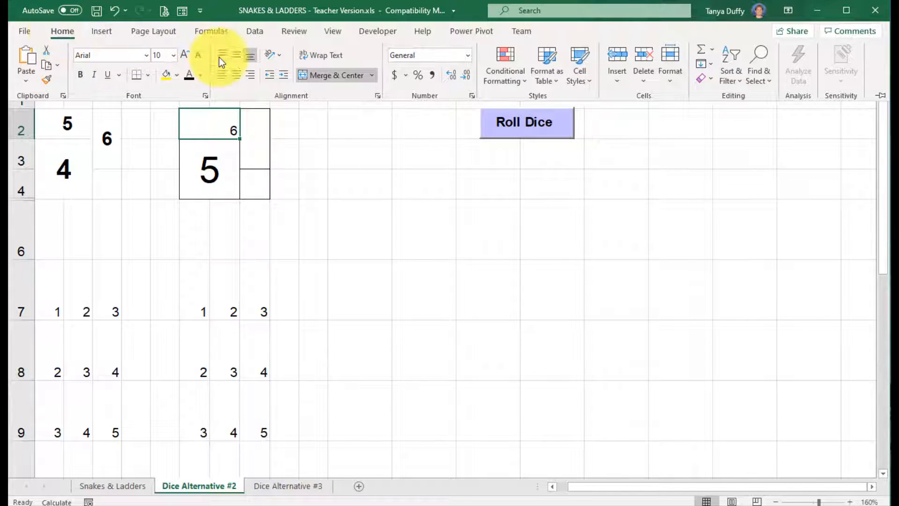
left_click(236, 75)
left_click(238, 55)
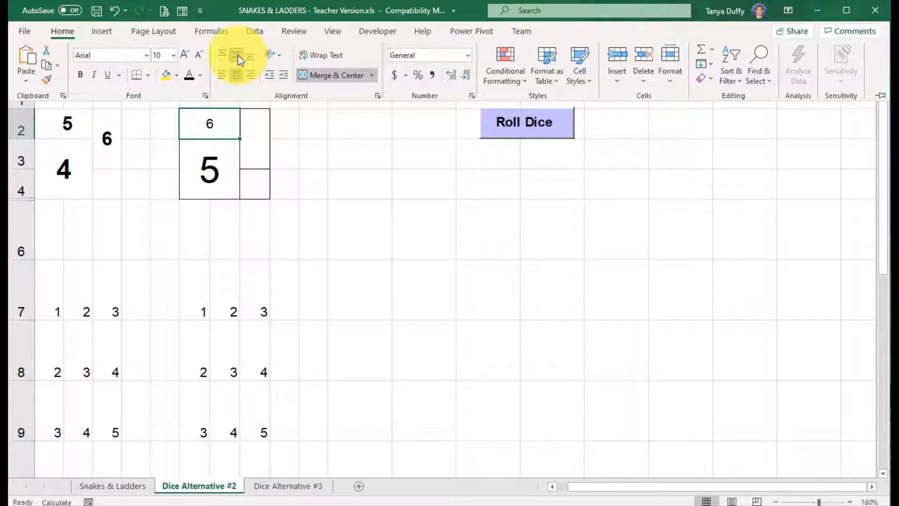
Increase the font size of the number in cell R2 to 14.
left_click(218, 125)
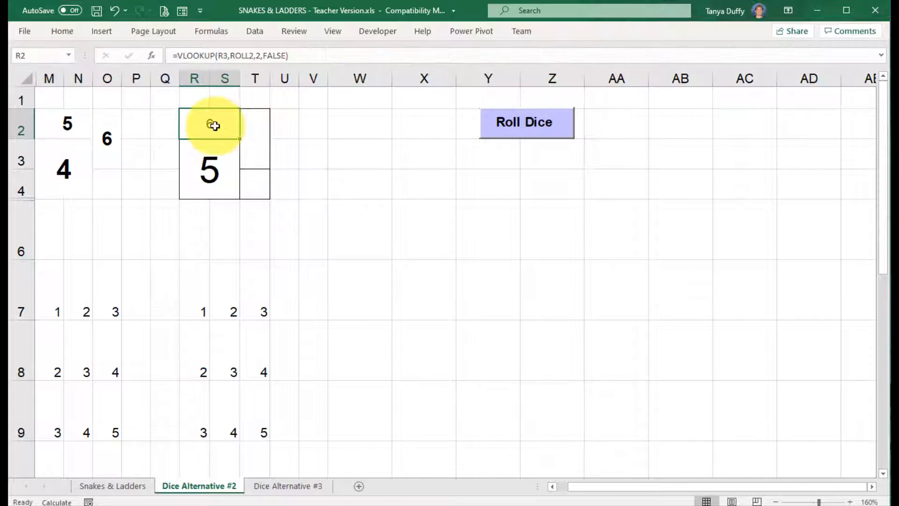
left_click(64, 30)
left_click(184, 55)
left_click(184, 55)
left_click(184, 56)
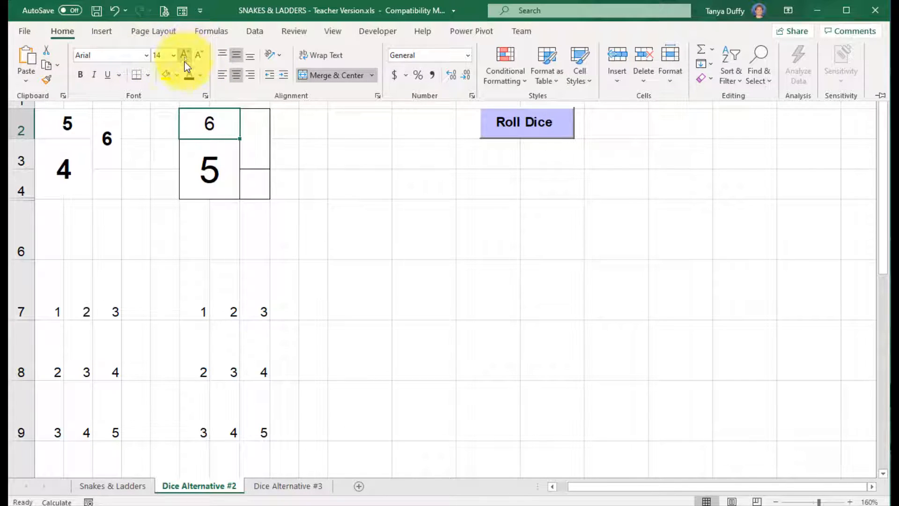
left_click(223, 167)
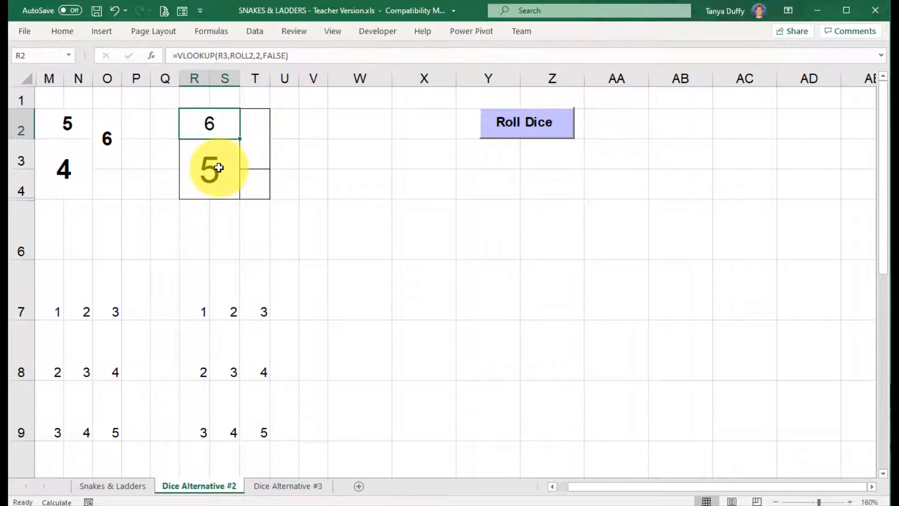
left_click(217, 167)
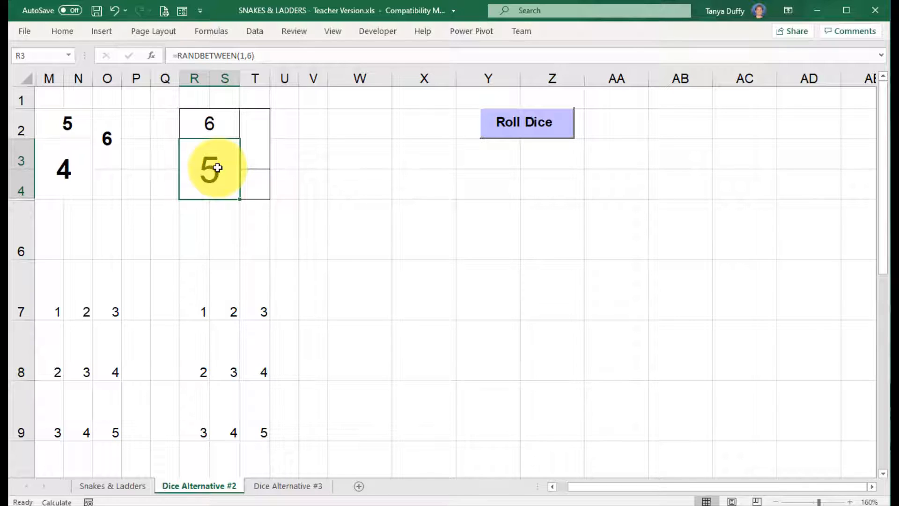
Enter the formula =VLOOKUP(R3,ROLL2,3,FALSE) in the dice's side face, cell T2.
left_click(254, 152)
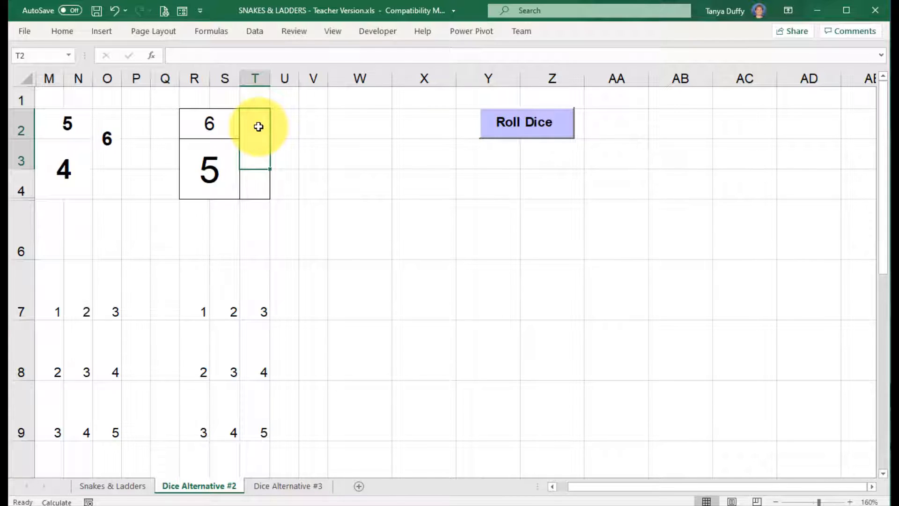
type("=")
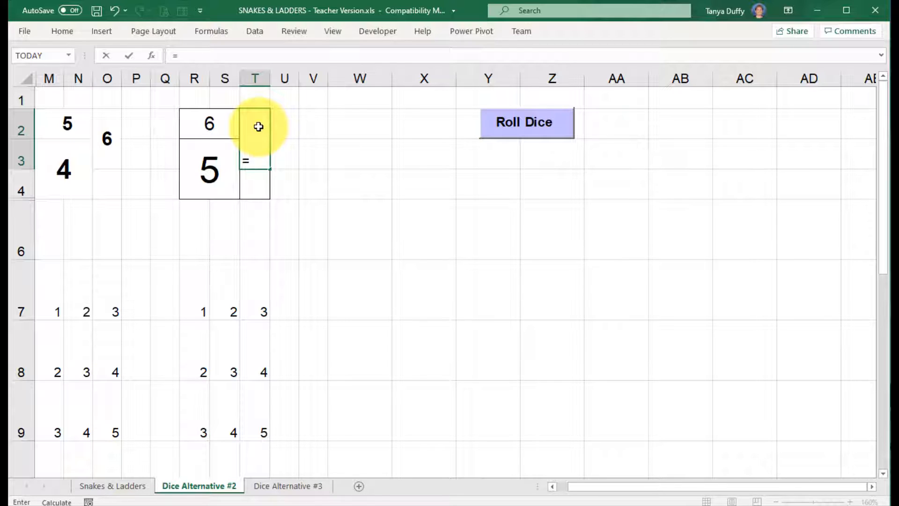
type("VLO")
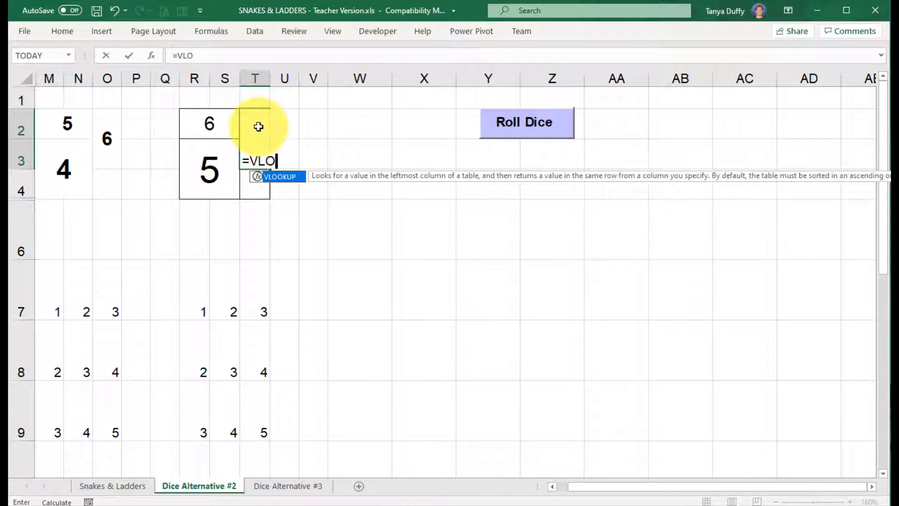
type("OKUP(")
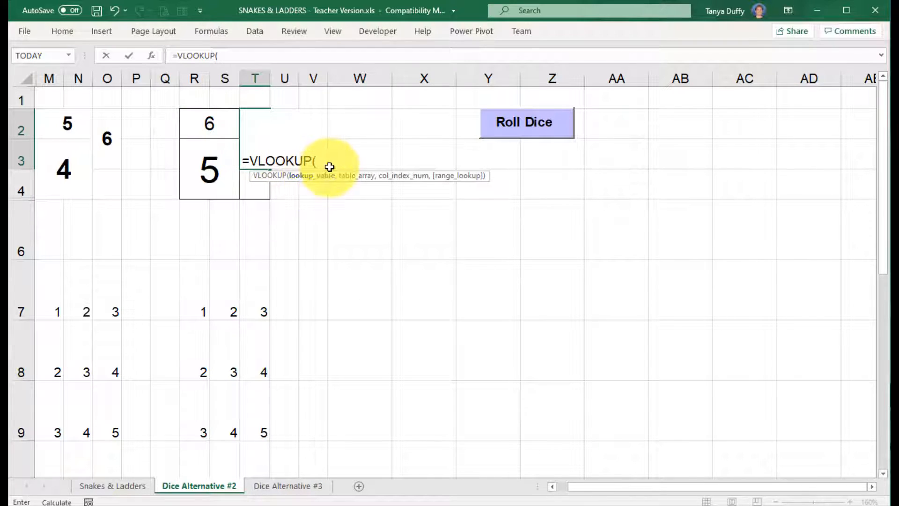
left_click(222, 170)
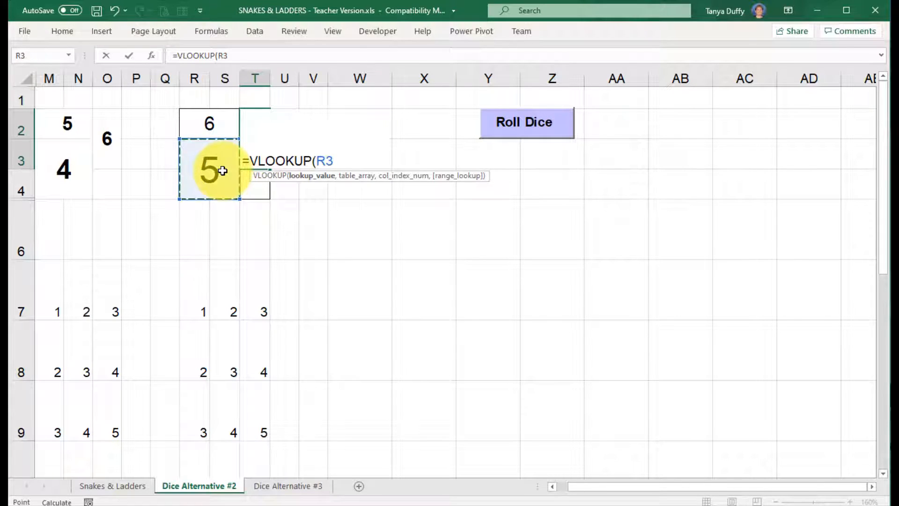
type(",")
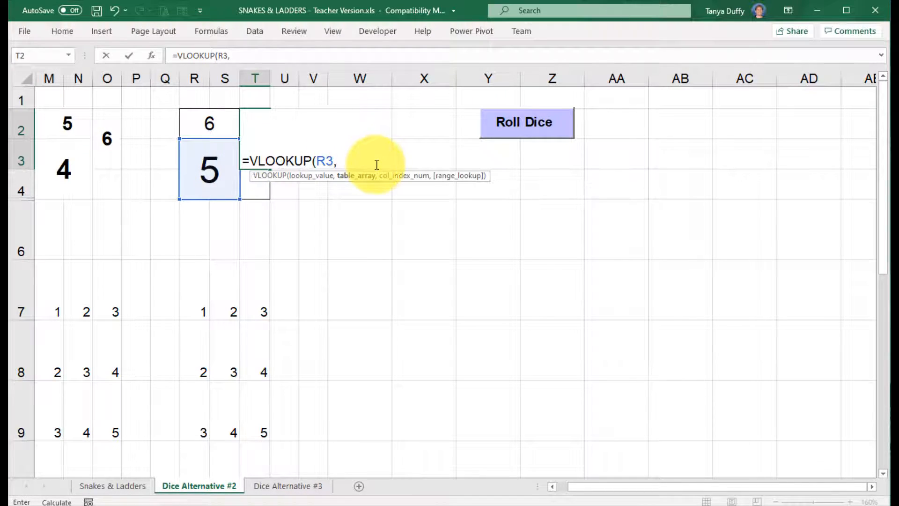
type("ROLL2")
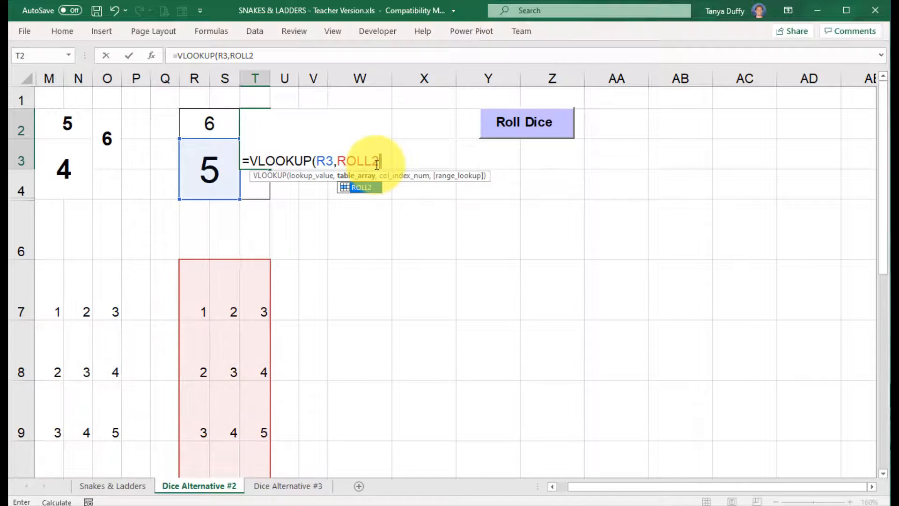
type(",")
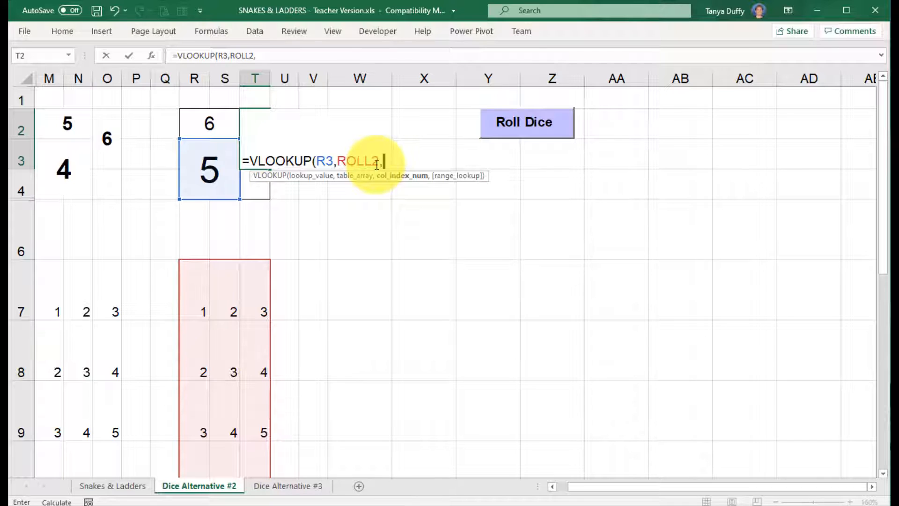
type("3")
type(",FALSE)")
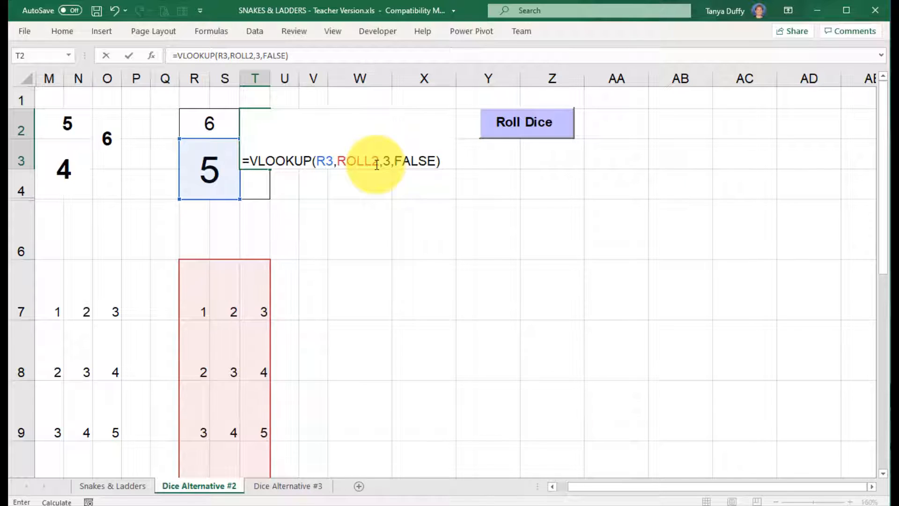
key("Return")
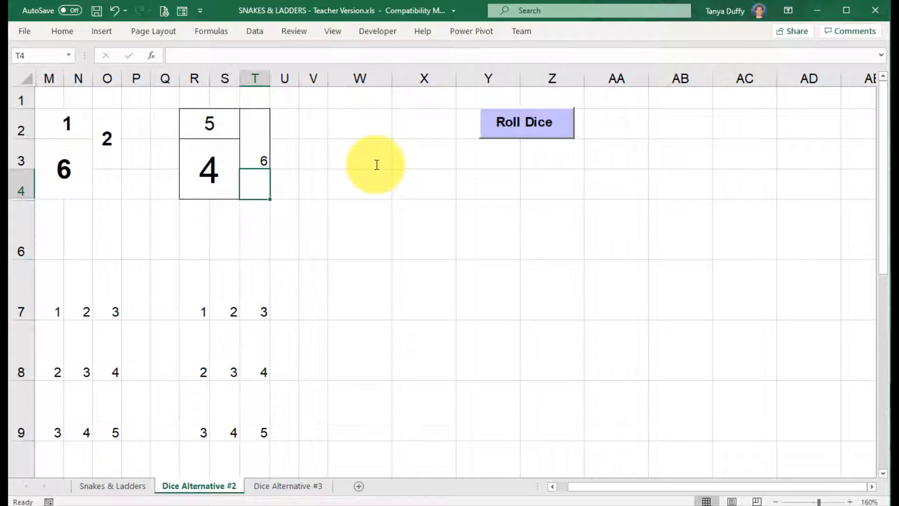
Roll the dice several times and compare all three faces with the matching row of the ROLL2 lookup table.
left_click(517, 122)
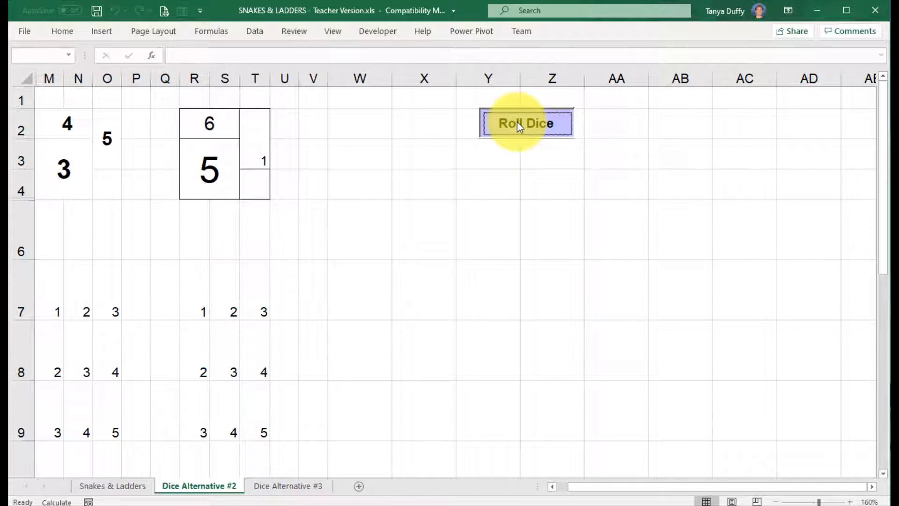
left_click(517, 122)
left_click(518, 122)
left_click(517, 123)
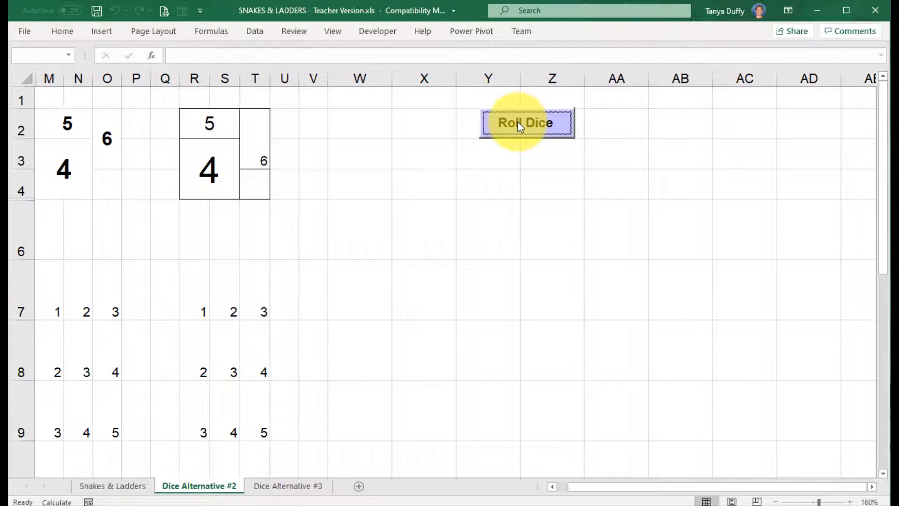
left_click(210, 169)
scroll(206, 412, "down", 1)
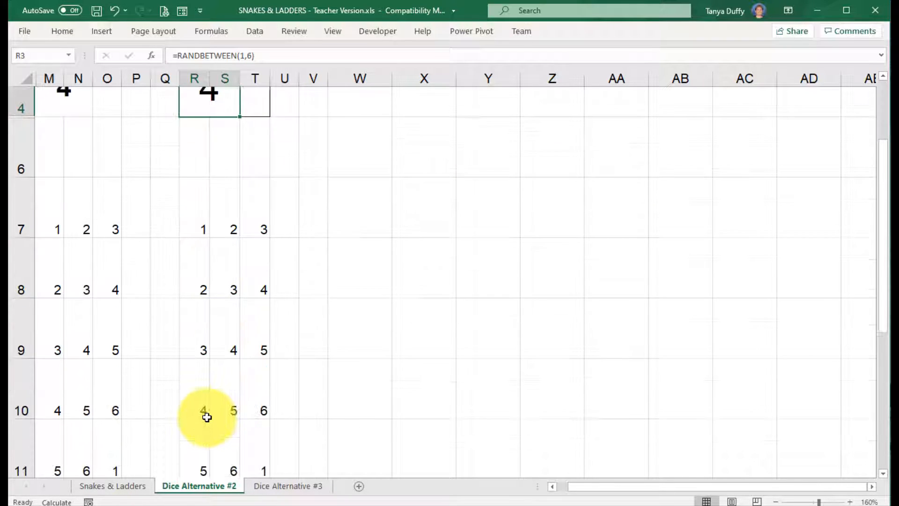
Compare the front, top and side faces of the new dice with the rows of the lookup table beneath it.
left_click(196, 396)
left_click(230, 397)
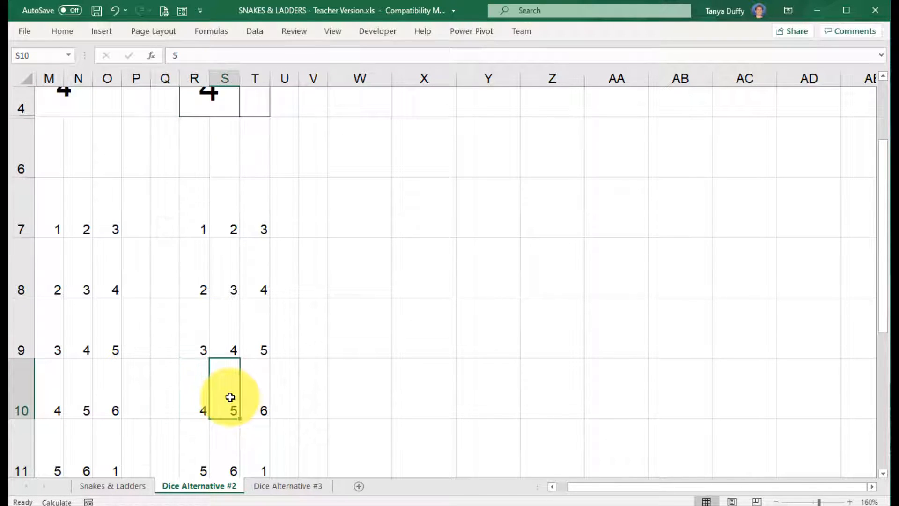
scroll(230, 397, "up", 1)
left_click(232, 135)
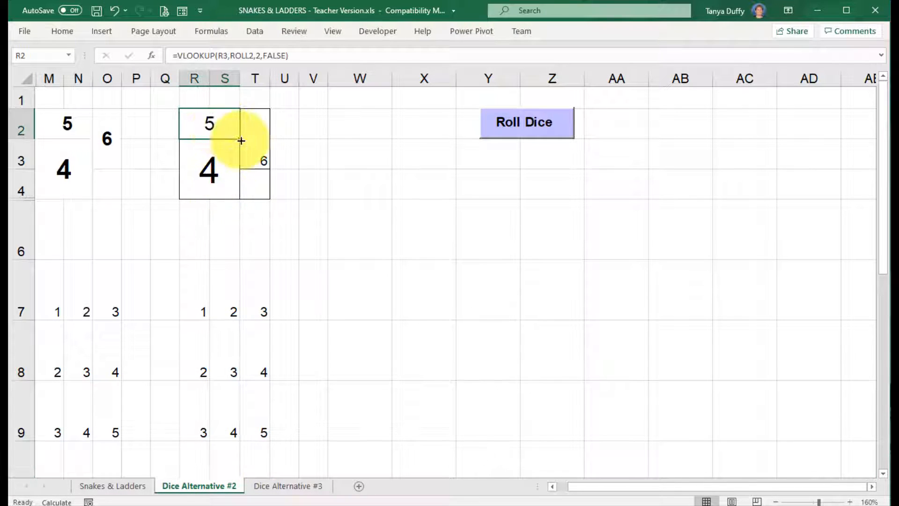
left_click(260, 149)
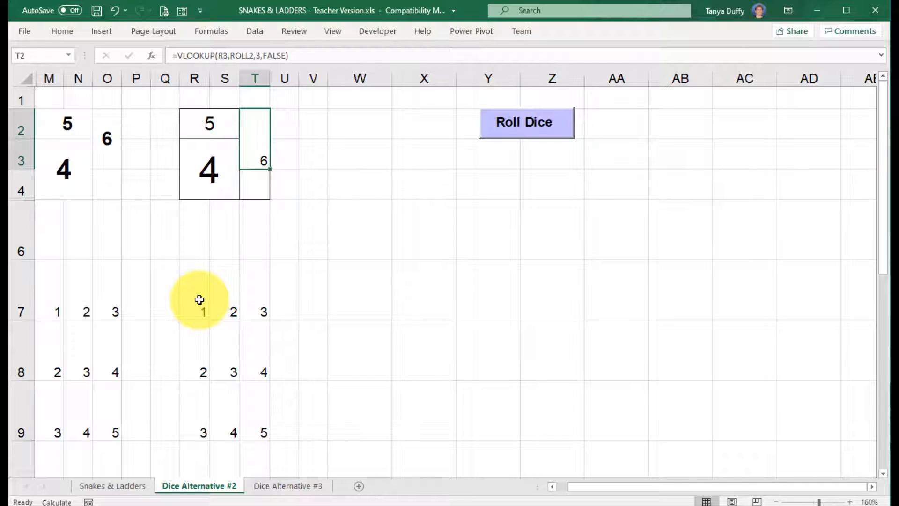
left_click_drag(200, 300, 259, 140)
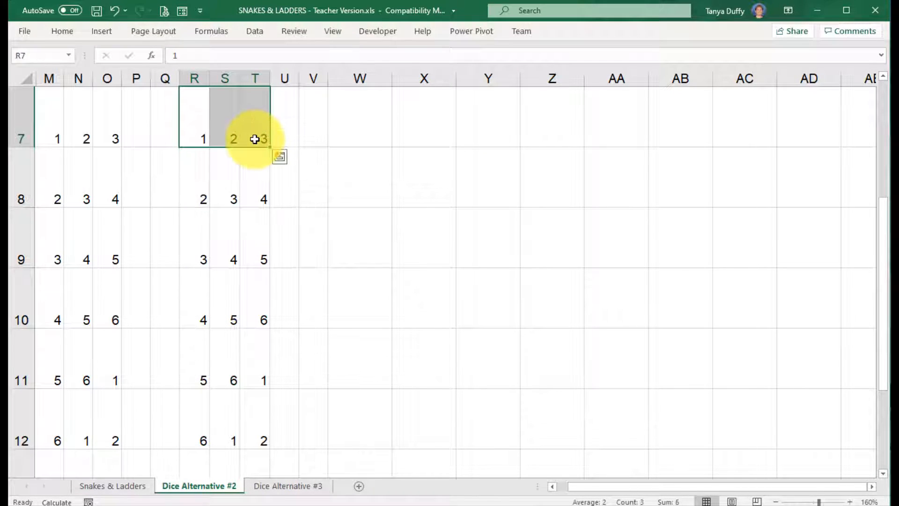
left_click(259, 141)
scroll(258, 156, "up", 2)
left_click(213, 164)
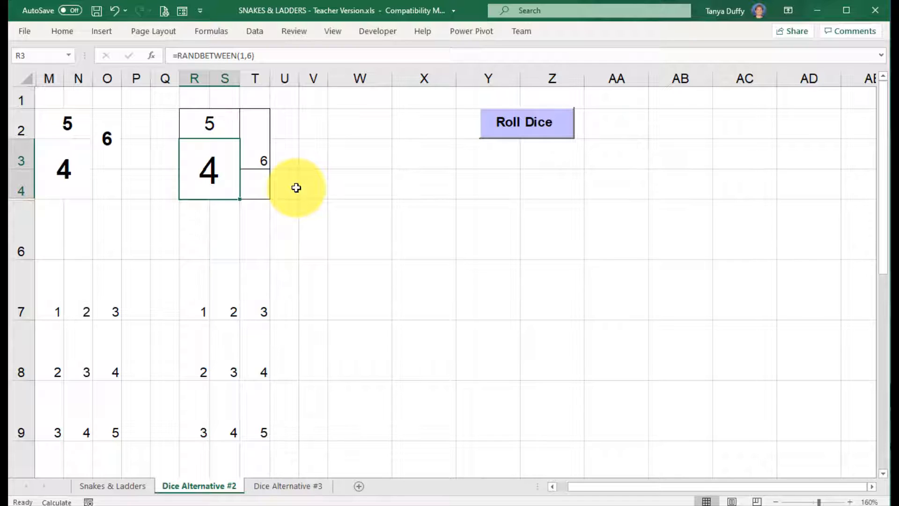
Centre the number in the dice's side face, cell T2, horizontally and align it to the middle vertically.
left_click(254, 140)
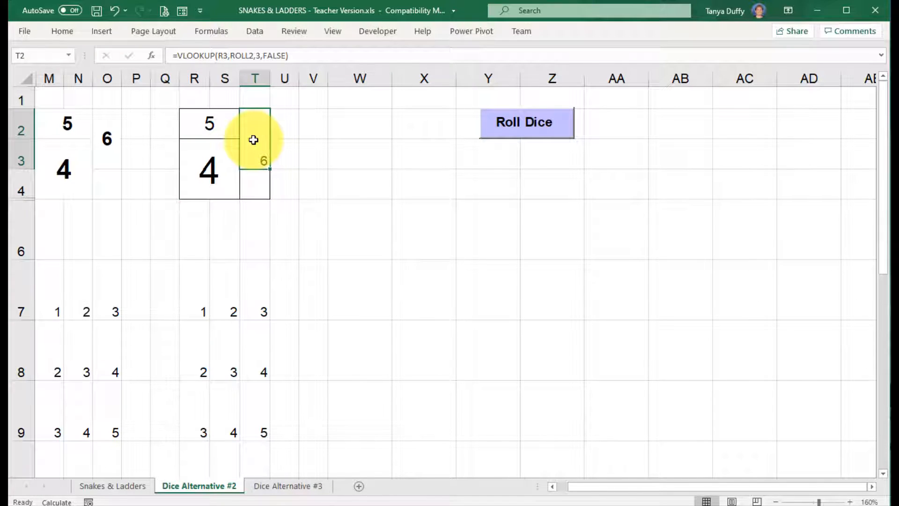
left_click(63, 31)
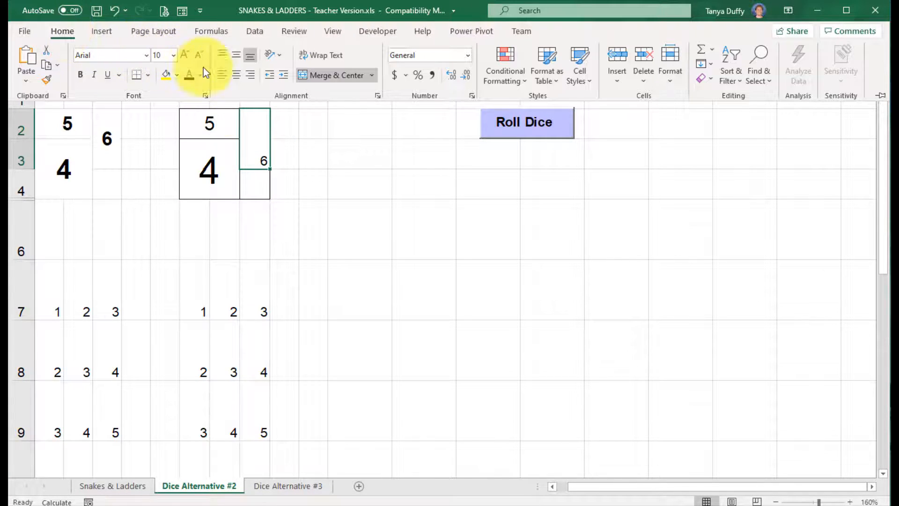
left_click(237, 76)
left_click(238, 57)
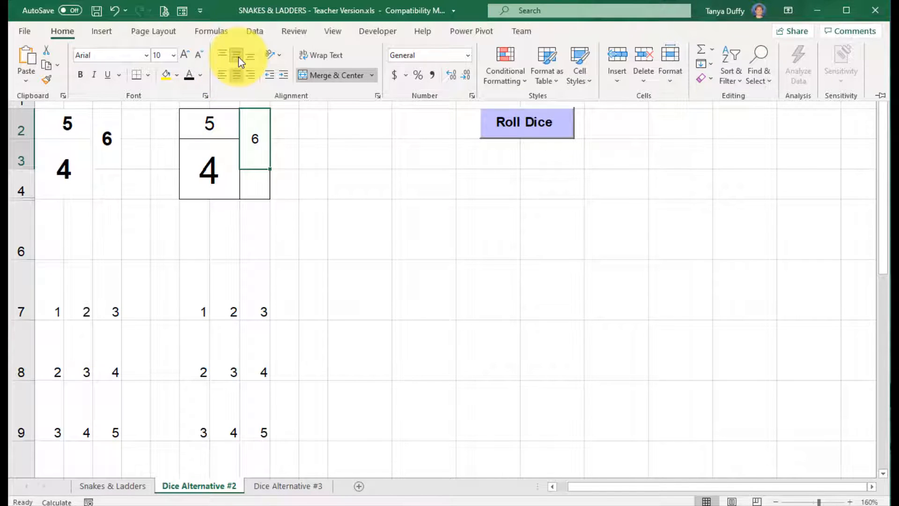
Remove all borders from the new dice's cells, R2:T4.
left_click(210, 124)
left_click_drag(209, 124, 260, 194)
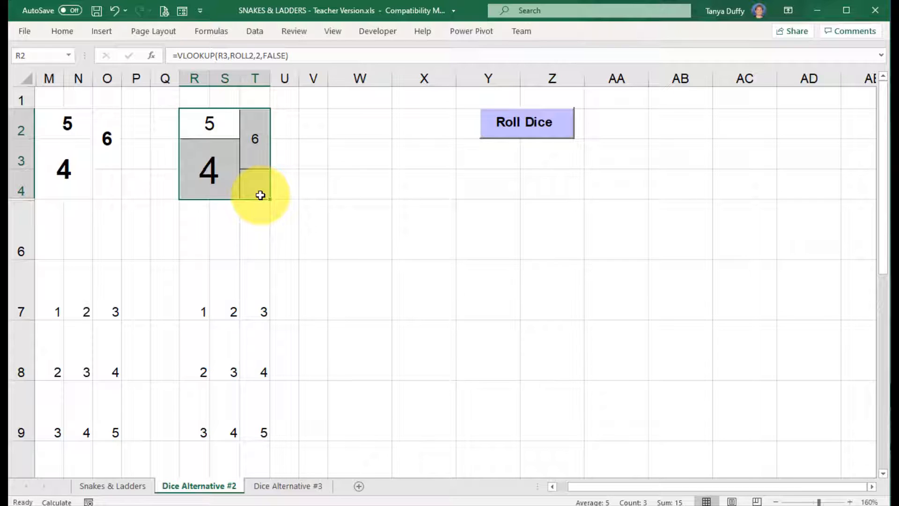
right_click(261, 194)
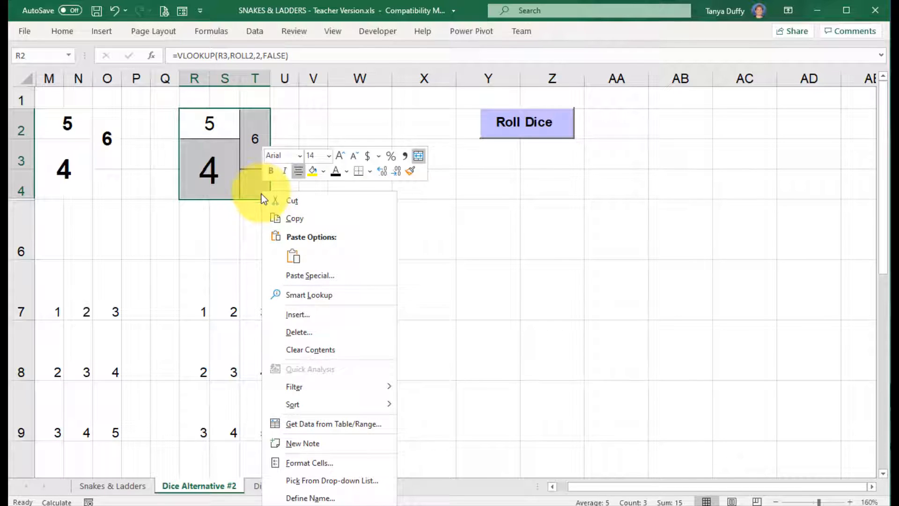
left_click(386, 465)
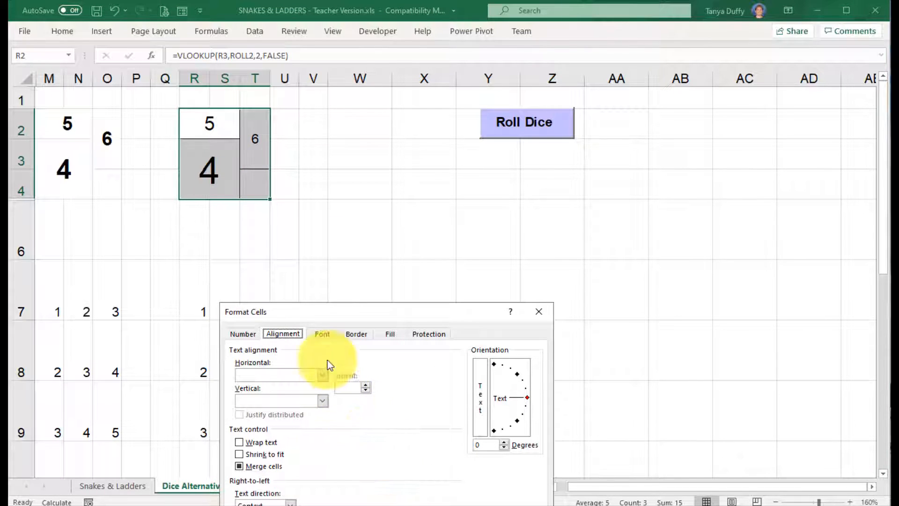
left_click(353, 334)
left_click(364, 375)
key("Return")
left_click(362, 239)
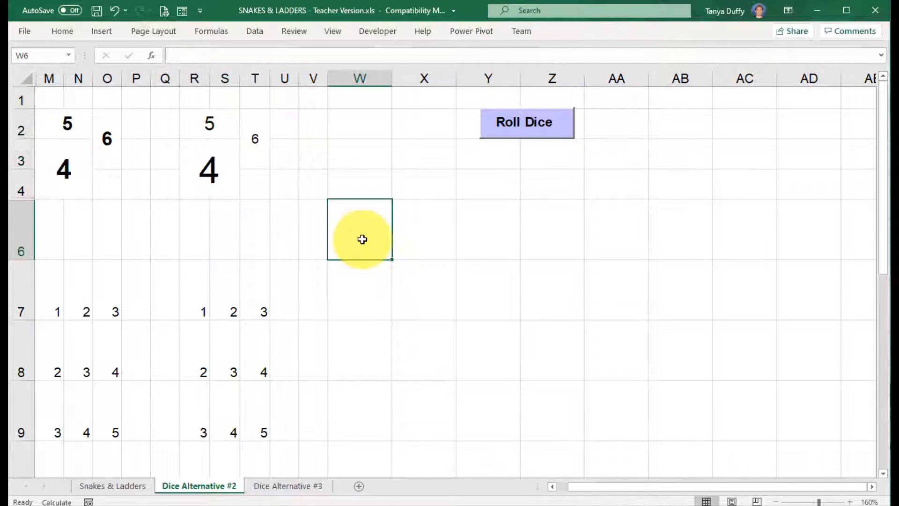
Unhide all hidden columns on the Dice Alternative #2 sheet.
left_click_drag(593, 488, 563, 488)
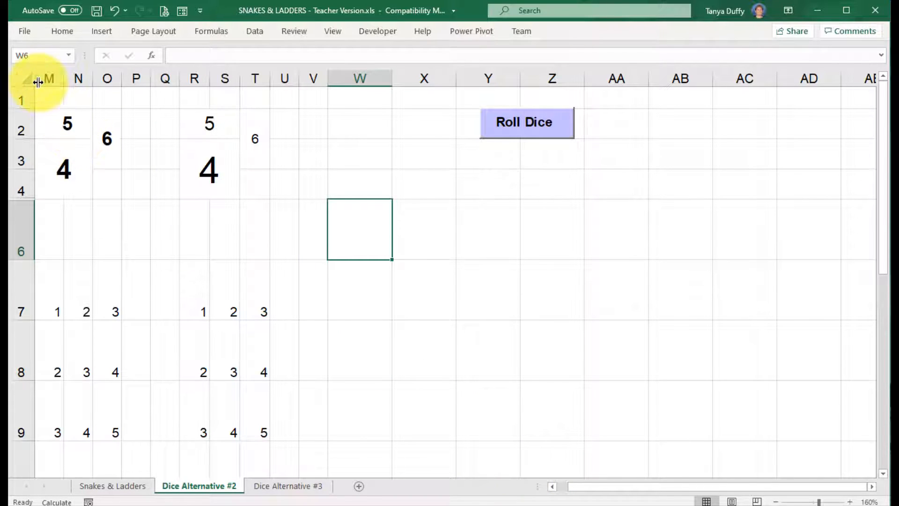
left_click_drag(39, 82, 67, 85)
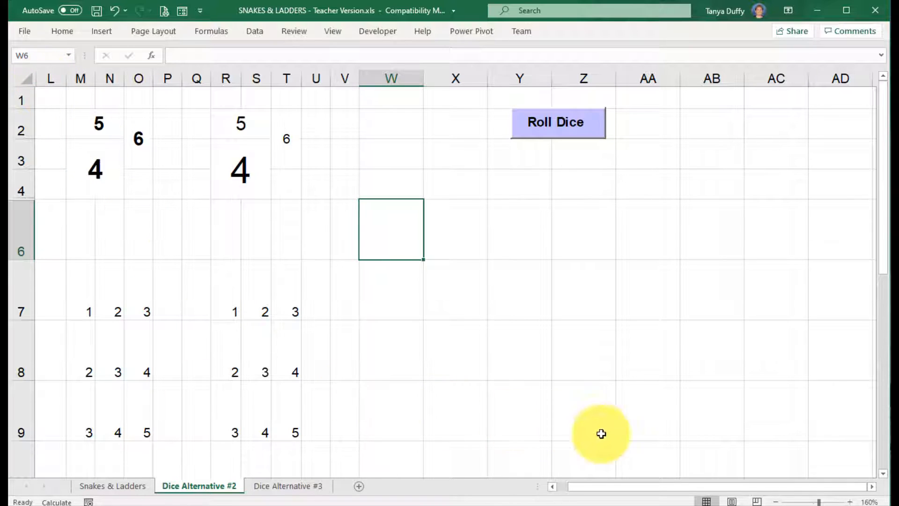
left_click_drag(631, 489, 571, 488)
left_click(29, 79)
right_click(37, 77)
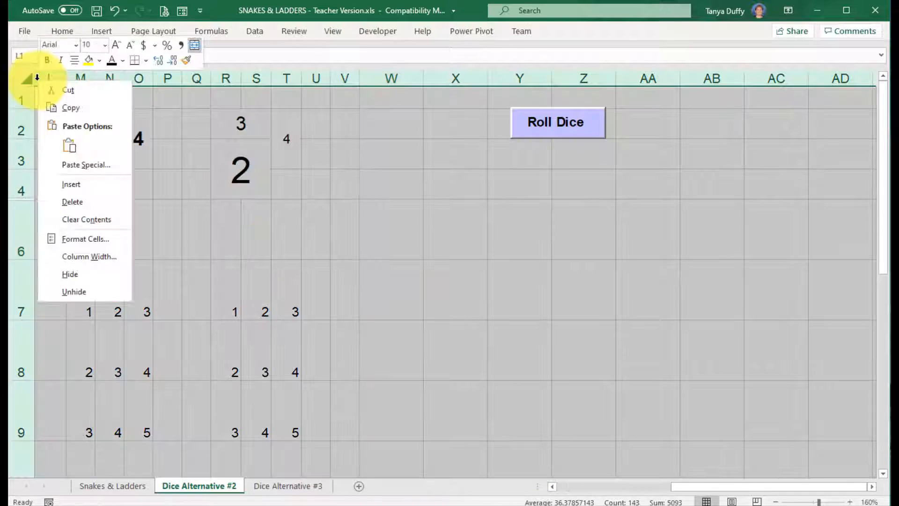
left_click(104, 291)
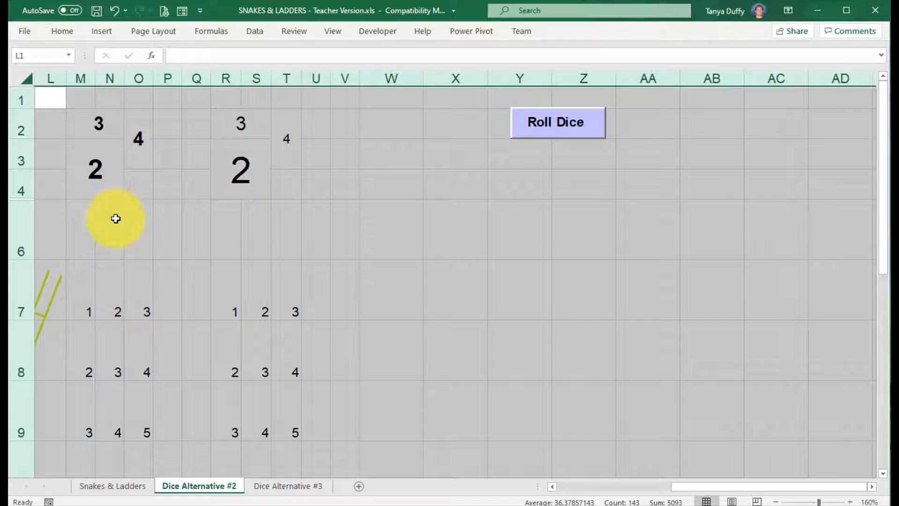
left_click(116, 218)
Widen the game board's columns B to K together so the square numbers and title fit.
left_click_drag(682, 489, 529, 490)
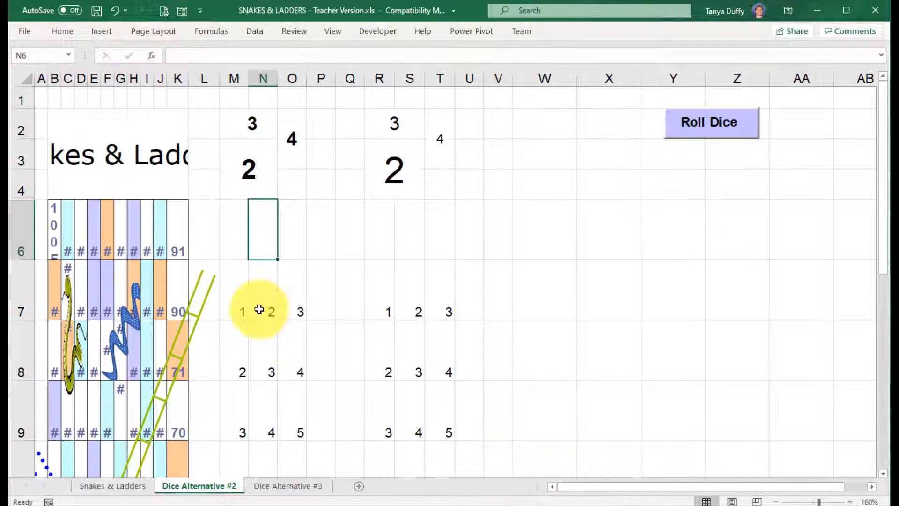
left_click(396, 230)
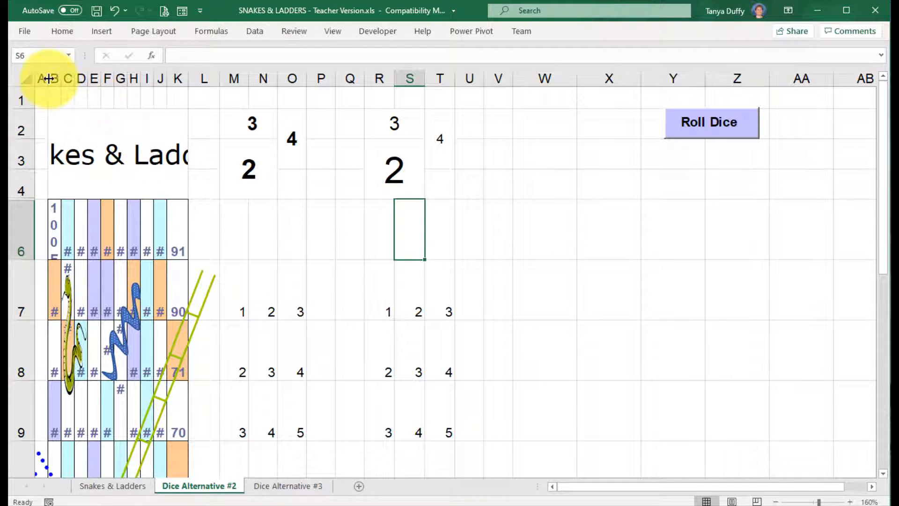
mouse_move(54, 75)
left_mouse_down()
mouse_move(174, 89)
mouse_move(168, 76)
mouse_move(178, 77)
mouse_move(215, 89)
left_mouse_up()
left_click(482, 278)
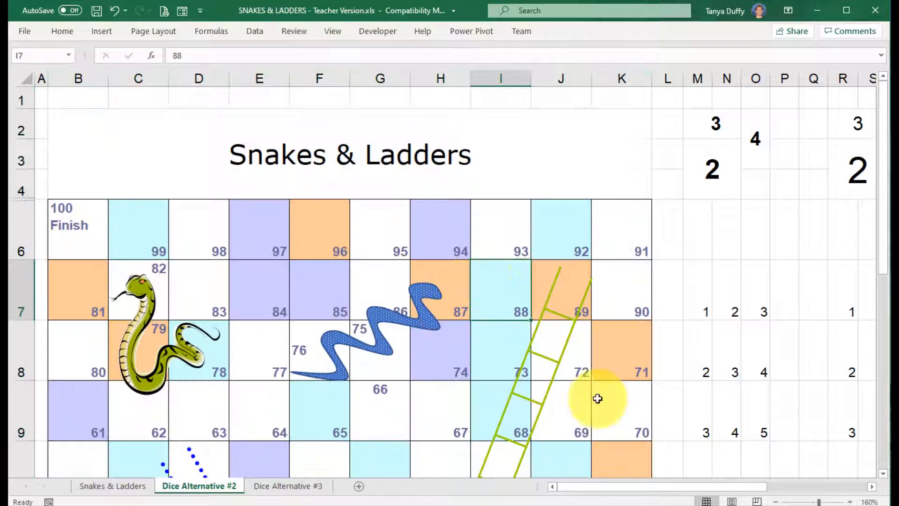
Zoom the sheet out to 110% and move the transparent blue cube over the new dice's cells, R2:T4.
left_click(776, 501)
left_click(776, 501)
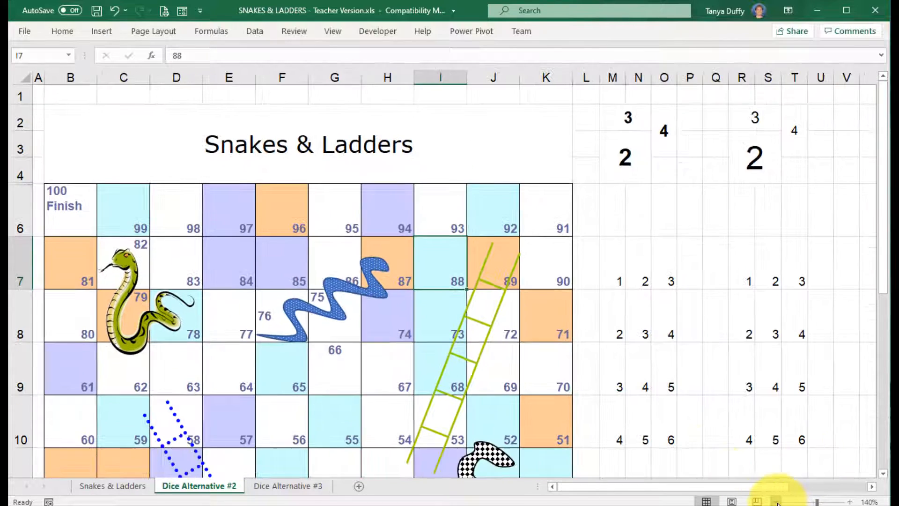
left_click(776, 502)
left_click(776, 501)
left_click(776, 502)
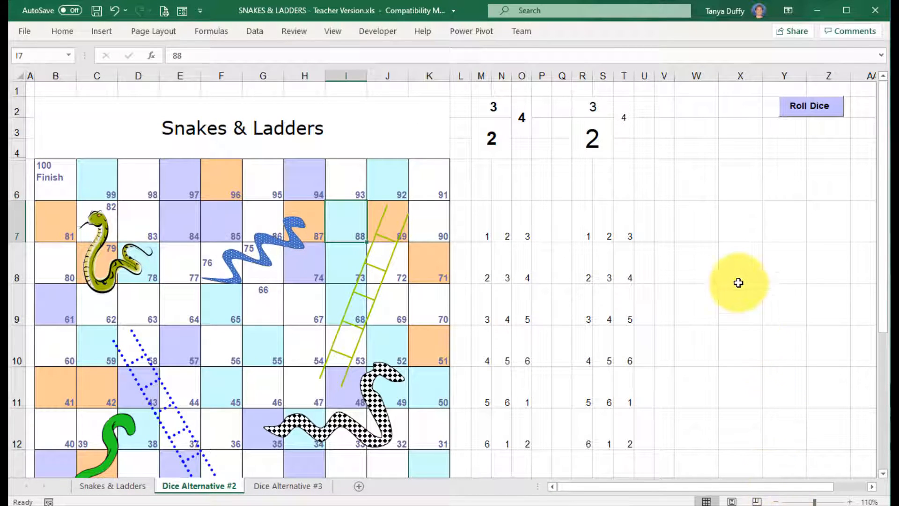
scroll(738, 281, "down", 1)
scroll(737, 281, "down", 1)
left_click_drag(361, 419, 681, 150)
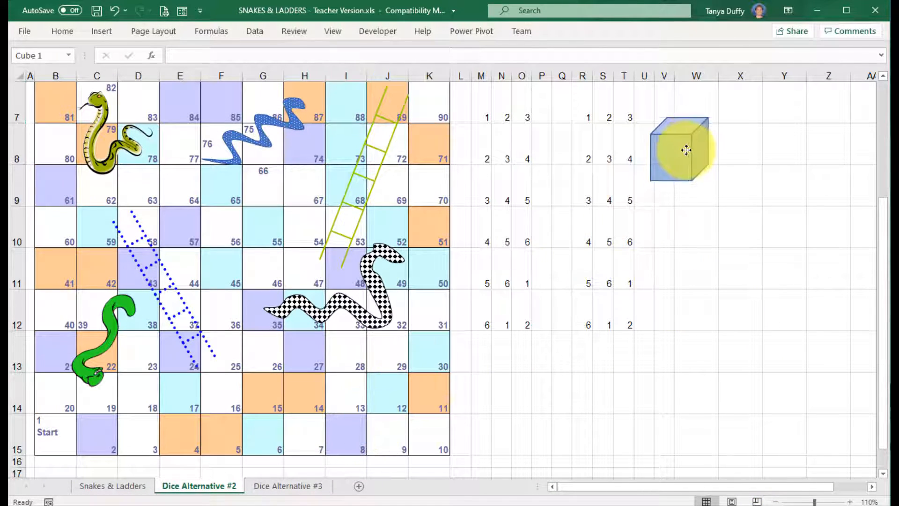
scroll(695, 270, "up", 2)
left_click_drag(677, 263, 601, 133)
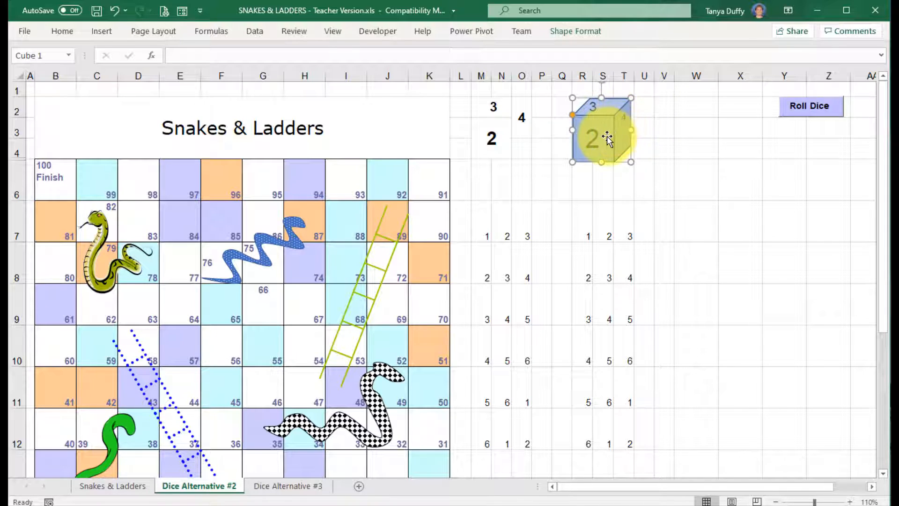
Move the cube aside, and enlarge and bottom-align the number in the dice's side face, cell T2.
left_click_drag(606, 138, 543, 138)
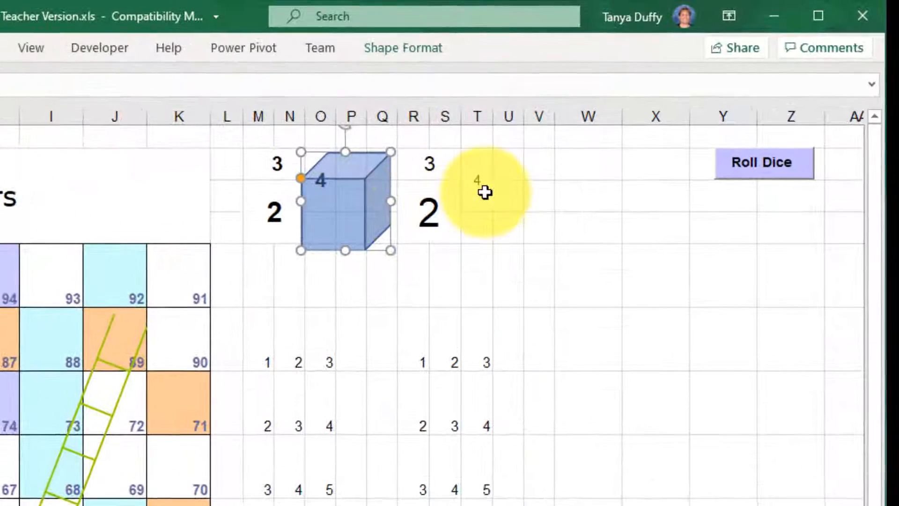
left_click(484, 192)
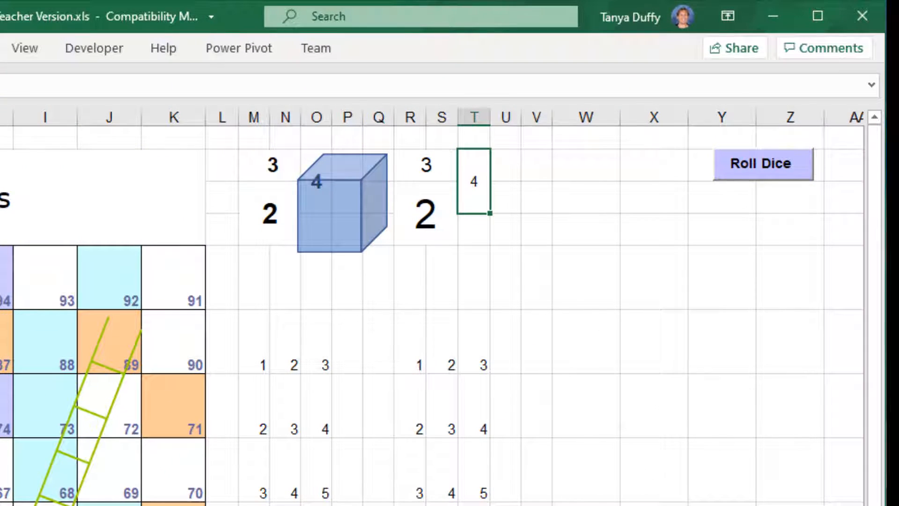
left_click(0, 48)
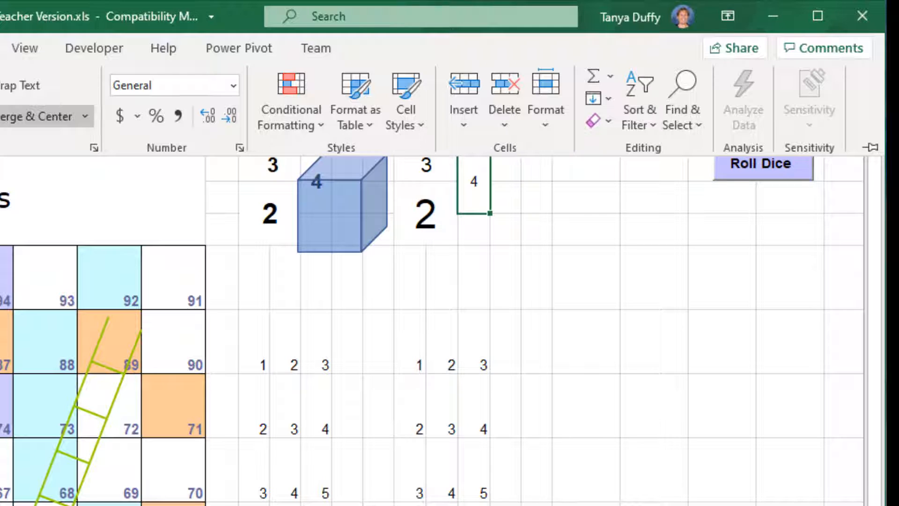
left_click(0, 86)
left_click(0, 85)
left_click(0, 86)
left_click(0, 85)
Move the cube back over R2:T4 and adjust its depth so each dice number sits within its face.
left_click(331, 219)
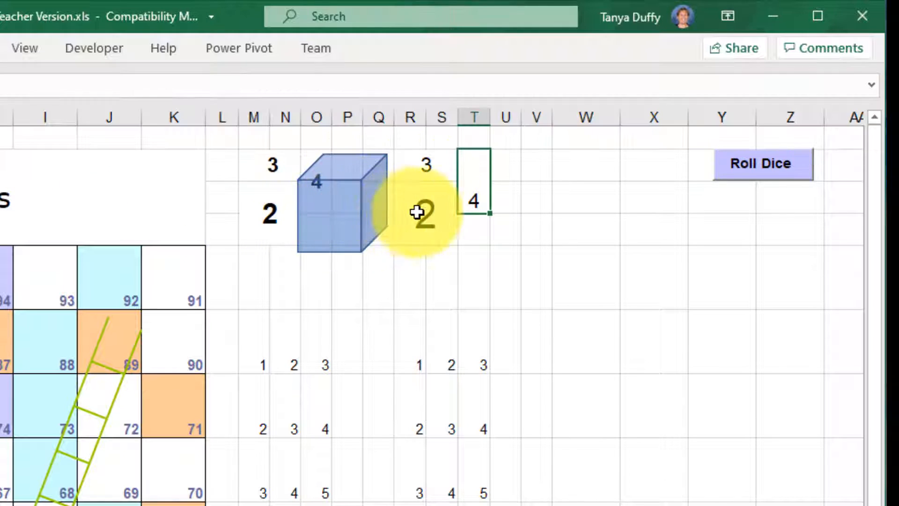
left_click_drag(358, 230, 454, 226)
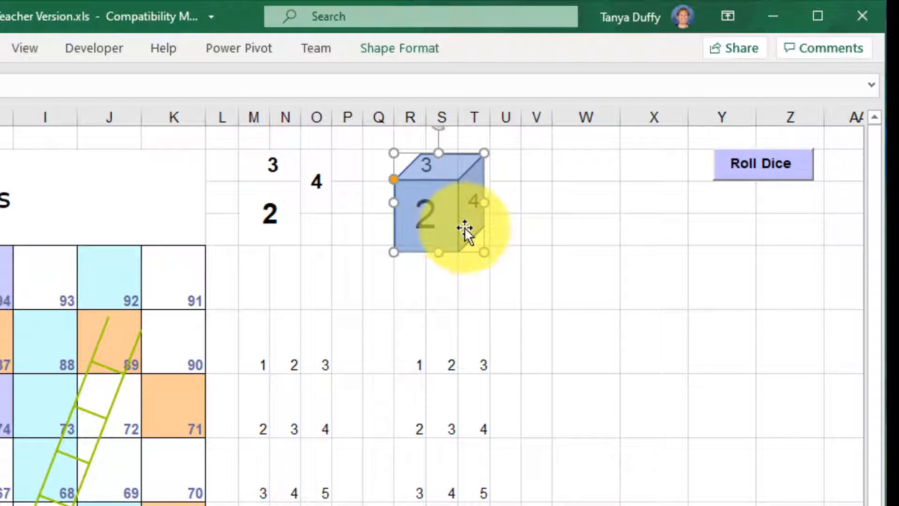
left_click(562, 234)
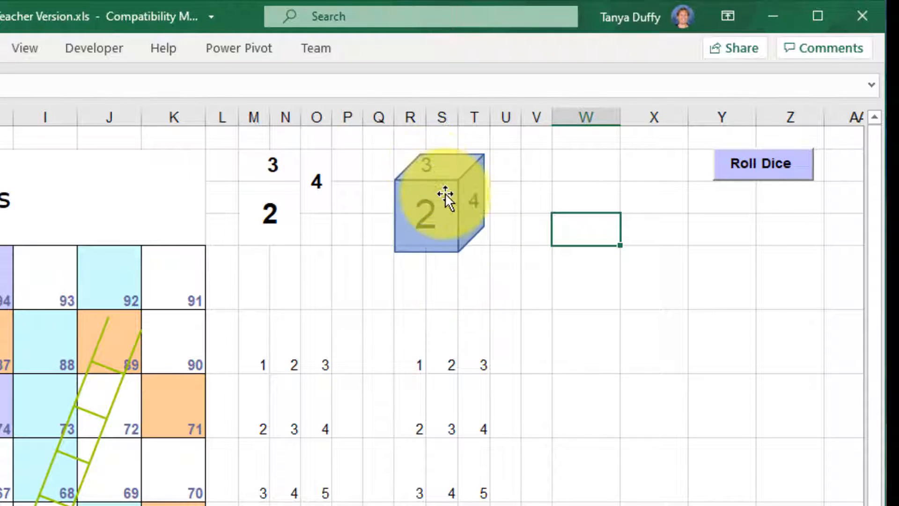
left_click_drag(443, 219, 443, 214)
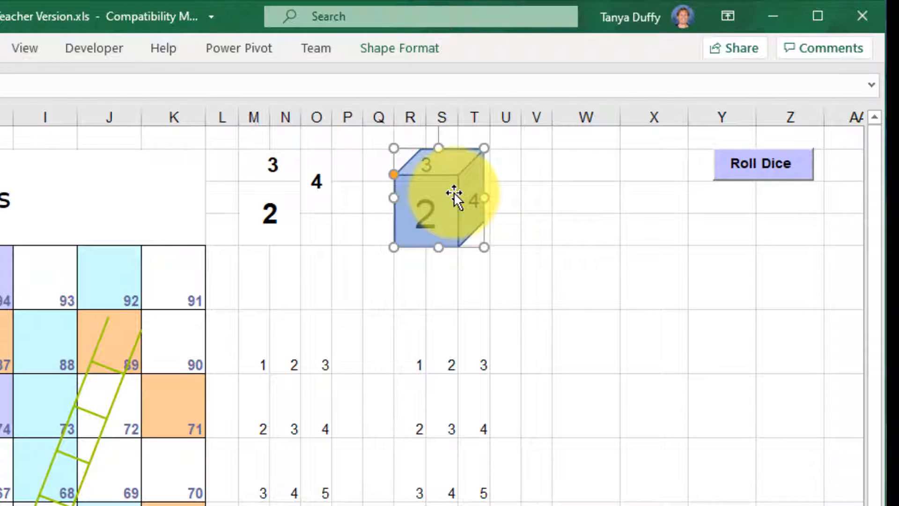
left_click(395, 187)
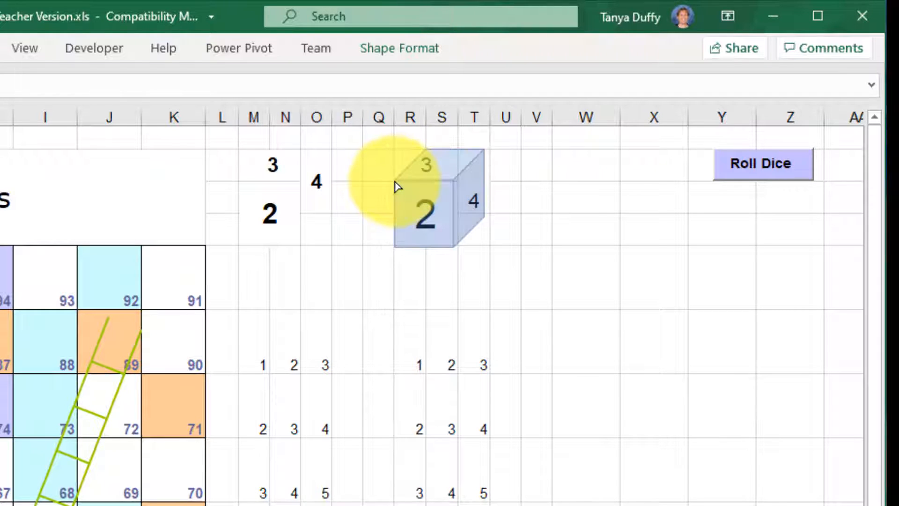
left_click(394, 186)
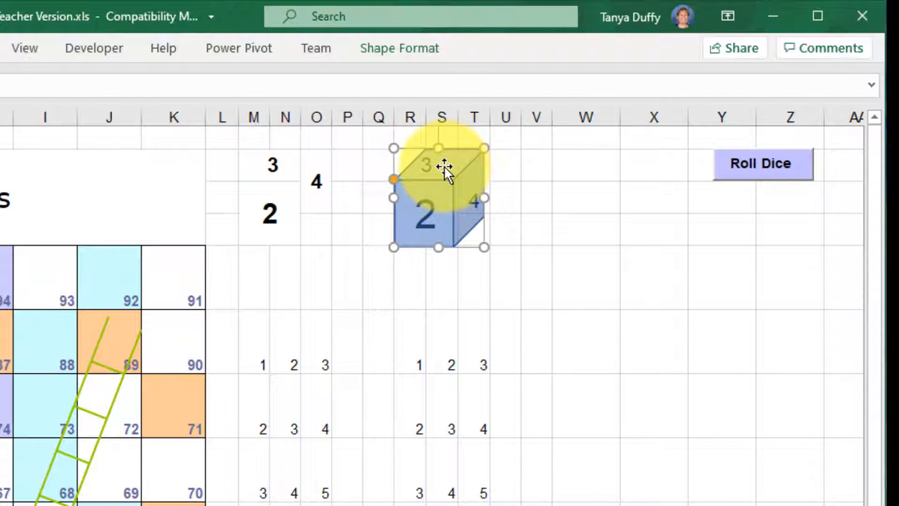
Move the transparent cube off the new dice's cells to the empty area around column X.
left_click(374, 166)
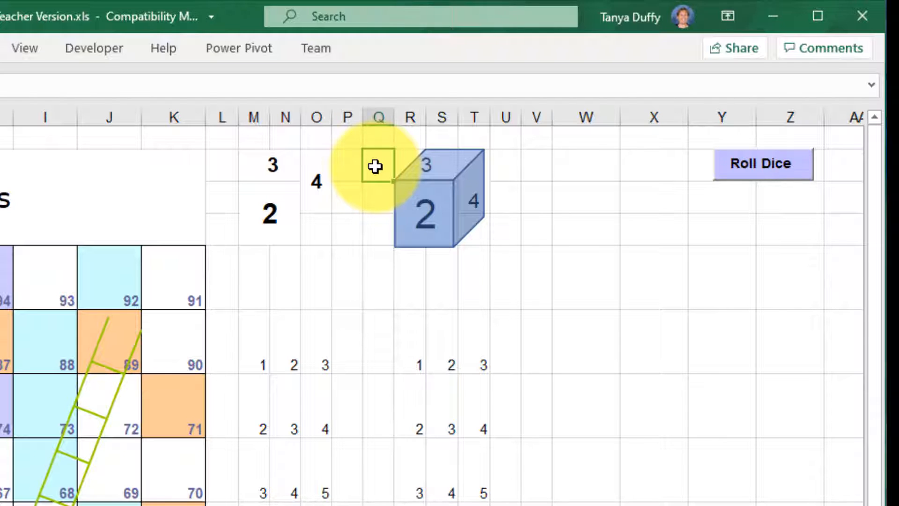
key("Right")
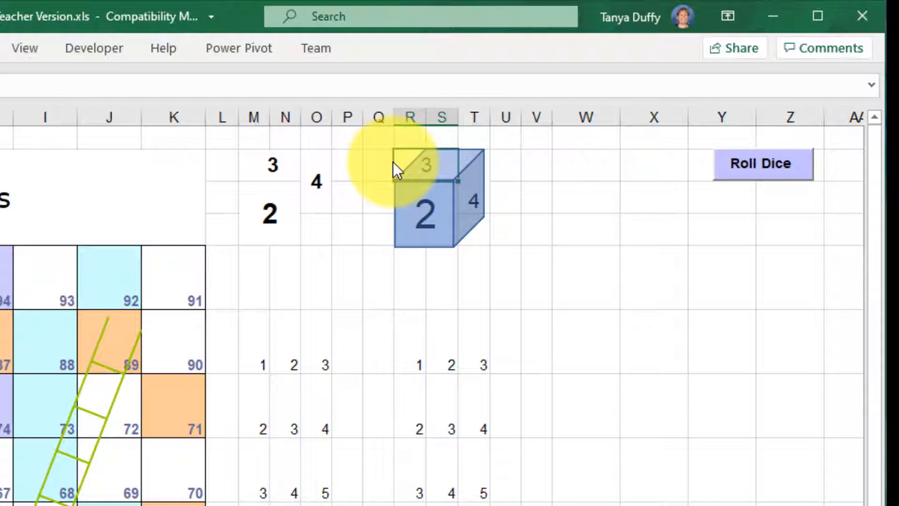
left_click_drag(436, 215, 662, 354)
Apply a left indent to the number in the dice's top face, merged cell R2:S2.
left_click(427, 161)
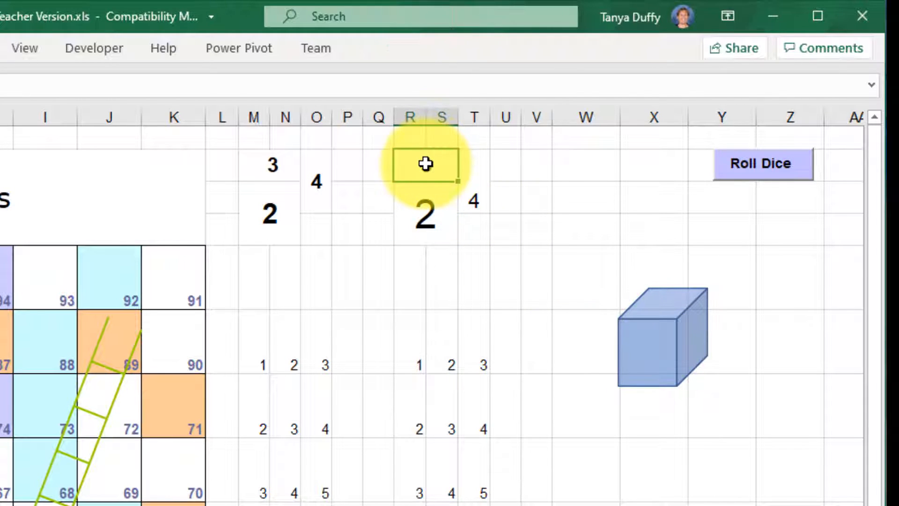
right_click(426, 164)
key("f")
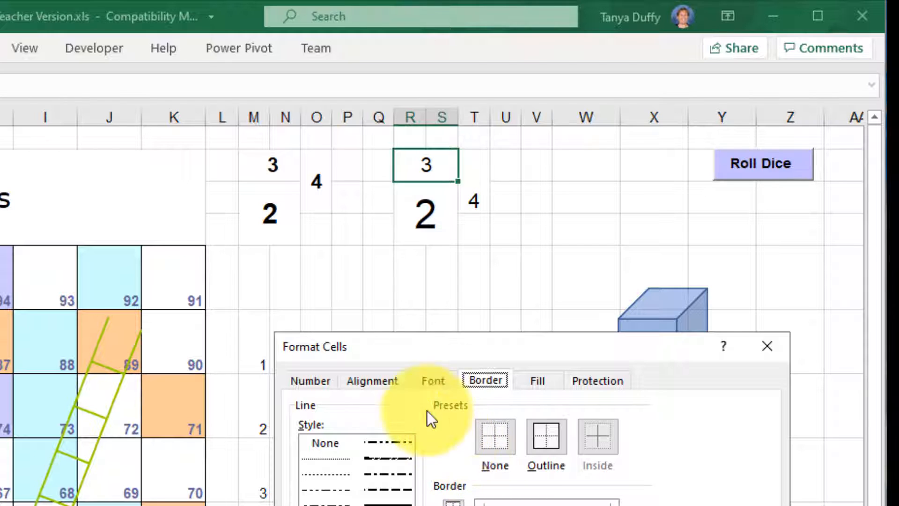
left_click(379, 380)
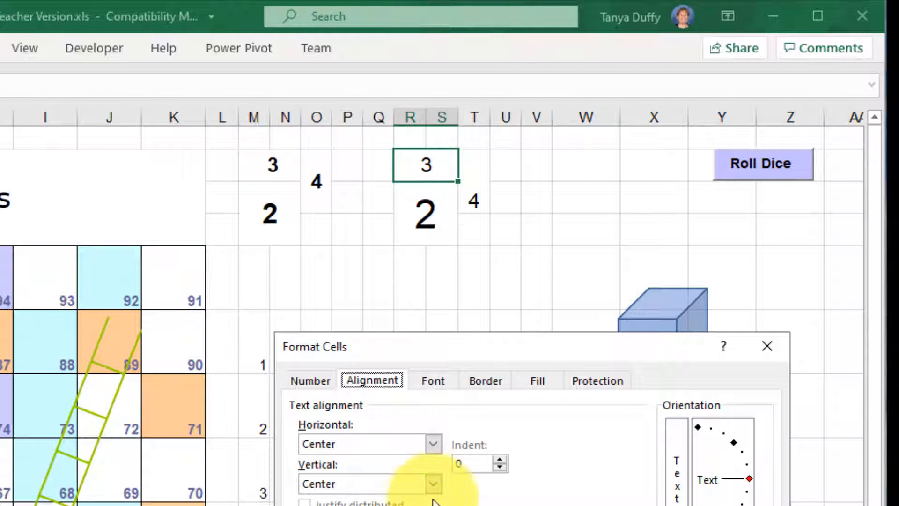
left_click(502, 465)
left_click(499, 460)
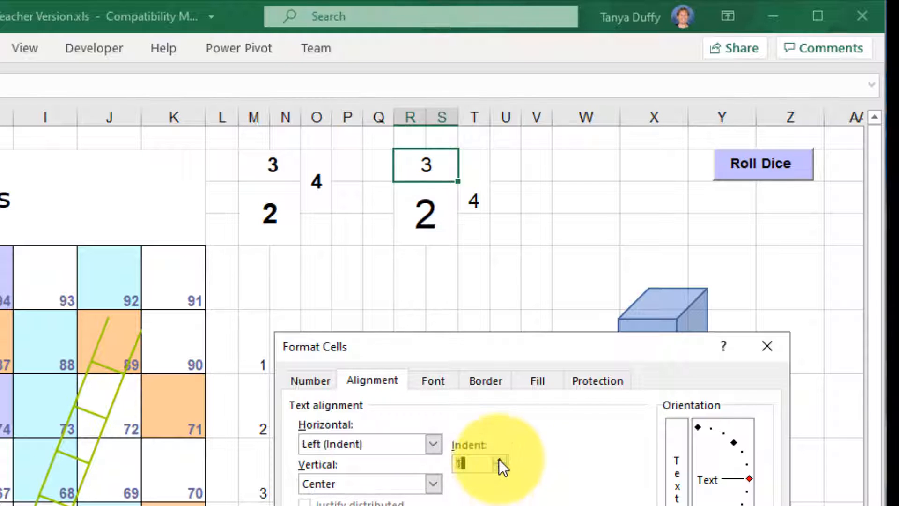
left_click(499, 458)
left_click_drag(539, 344, 0, 174)
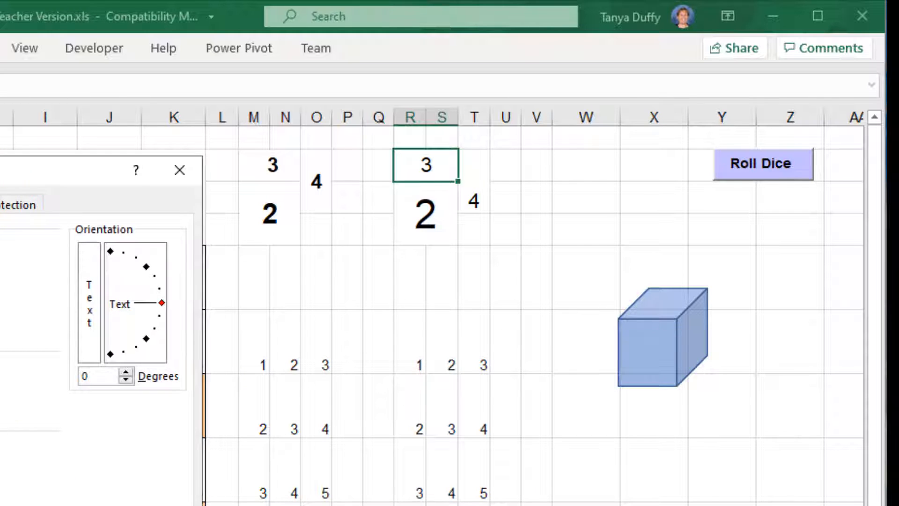
key("Escape")
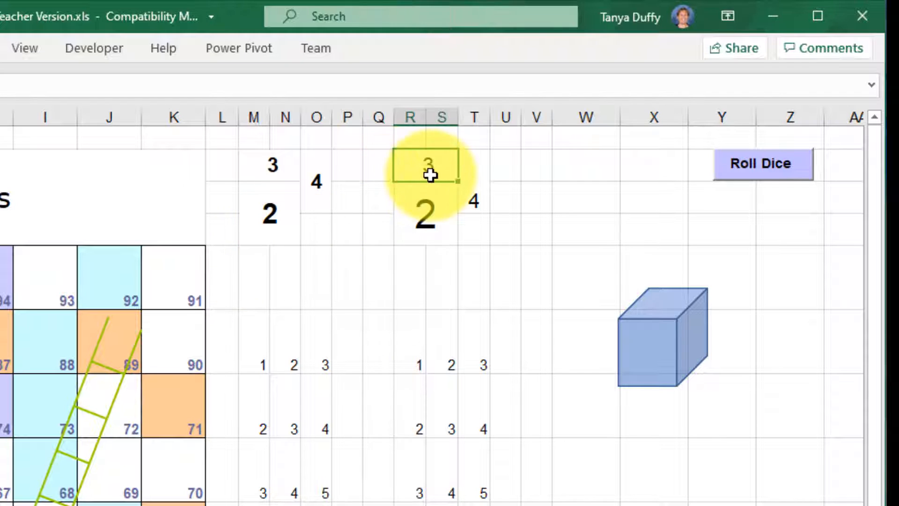
Increase the top-face number's left indent further and move the cube back over R2:T4.
right_click(417, 171)
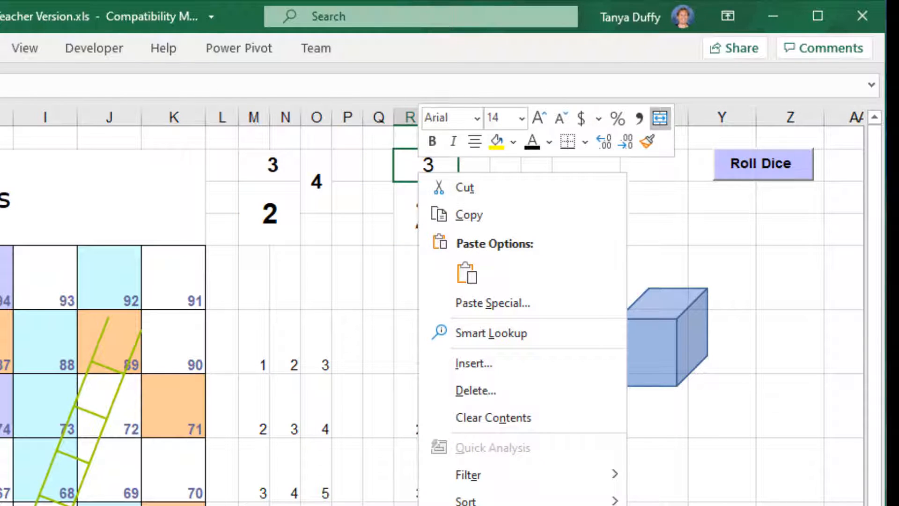
left_click(482, 505)
left_click_drag(517, 359, 0, 149)
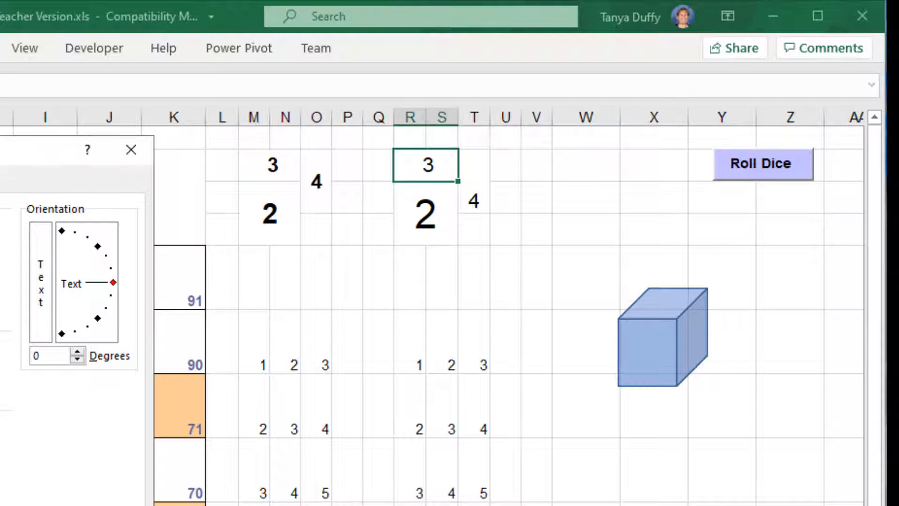
left_click(37, 505)
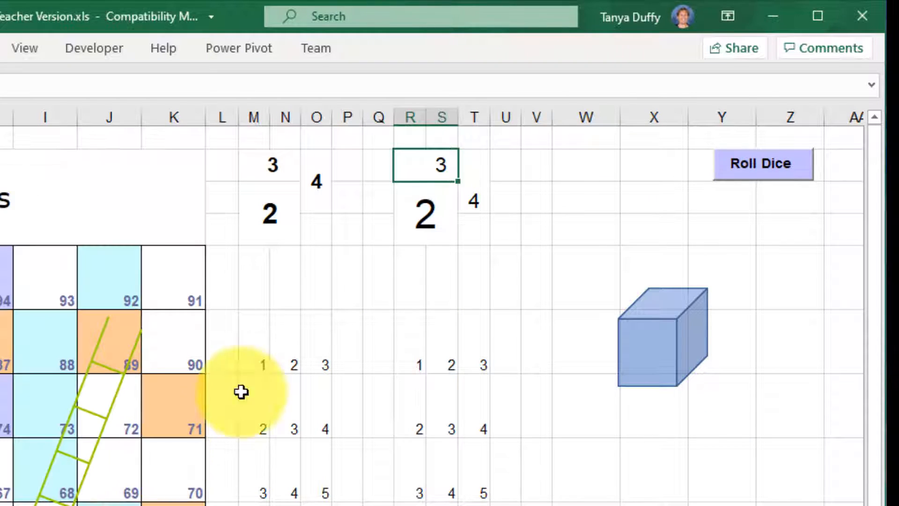
left_click_drag(655, 365, 436, 219)
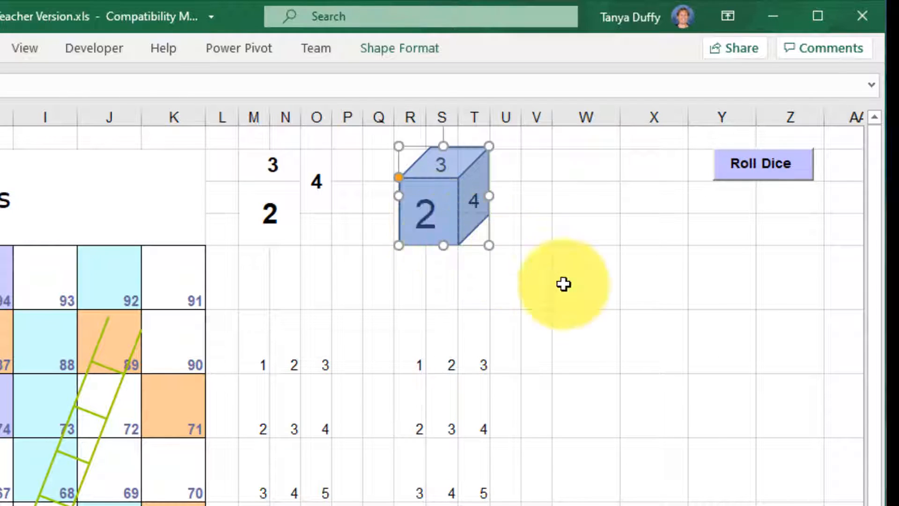
left_click(624, 338)
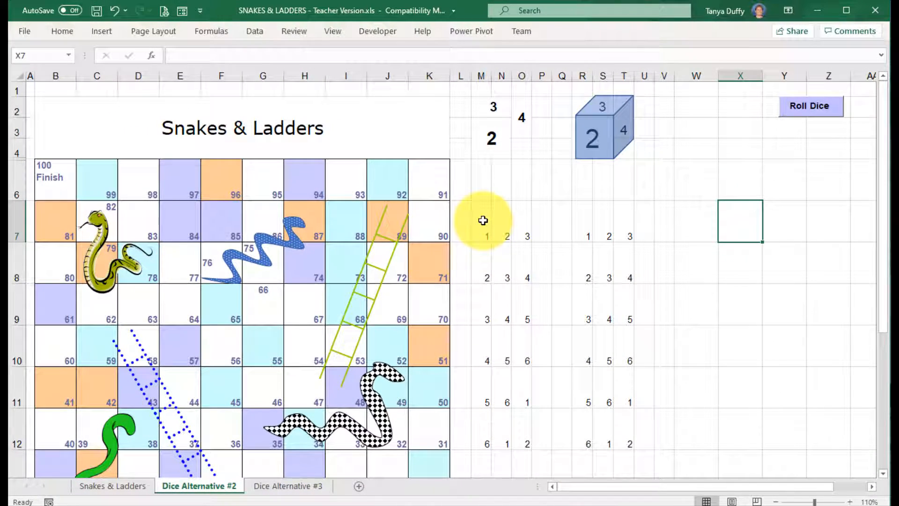
Duplicate the transparent cube and place the copy over the first dice's cells, M2:O4.
left_click(601, 154)
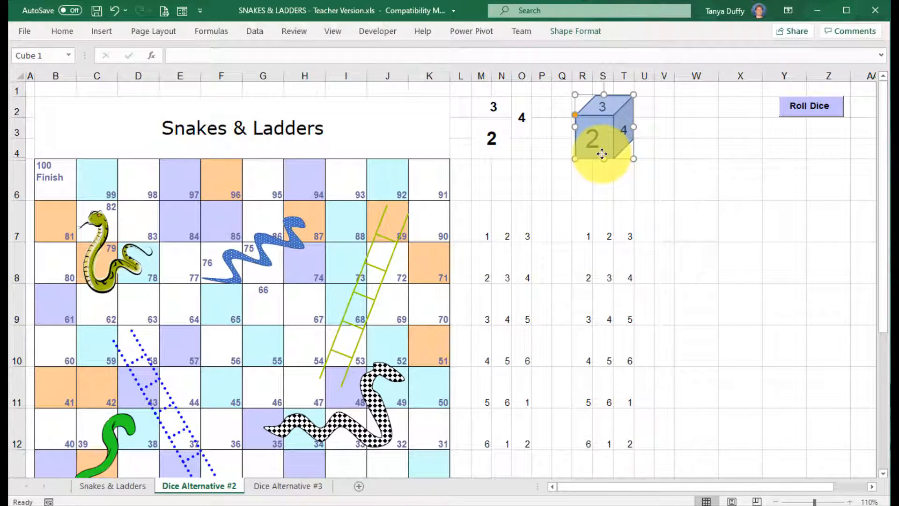
left_click(539, 184)
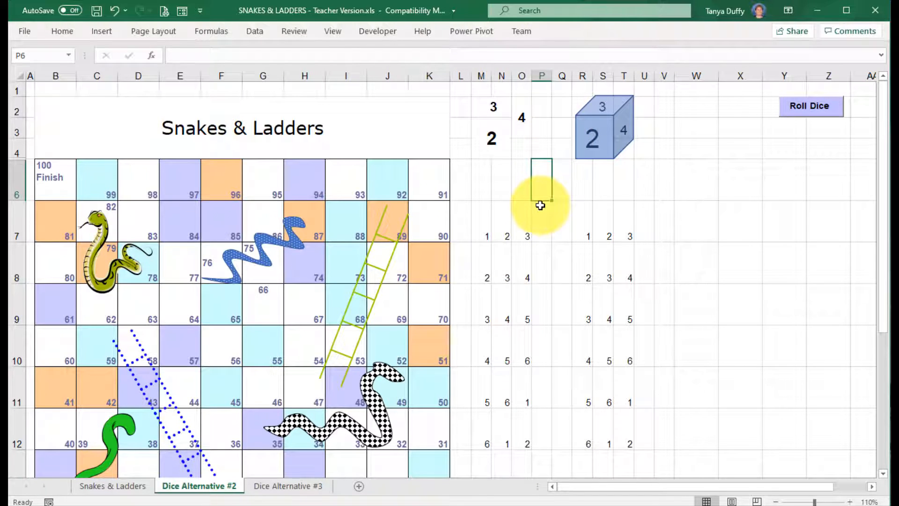
key("ctrl+v")
left_click_drag(545, 201, 498, 146)
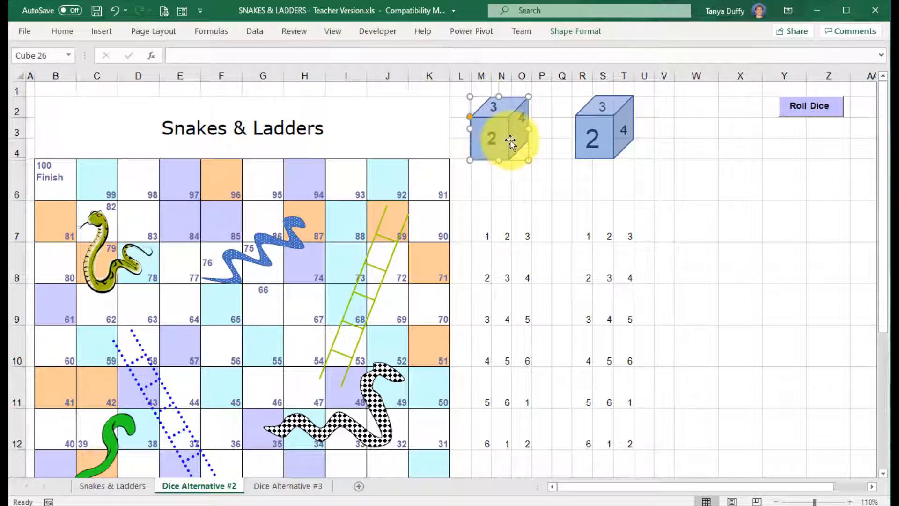
left_click(780, 262)
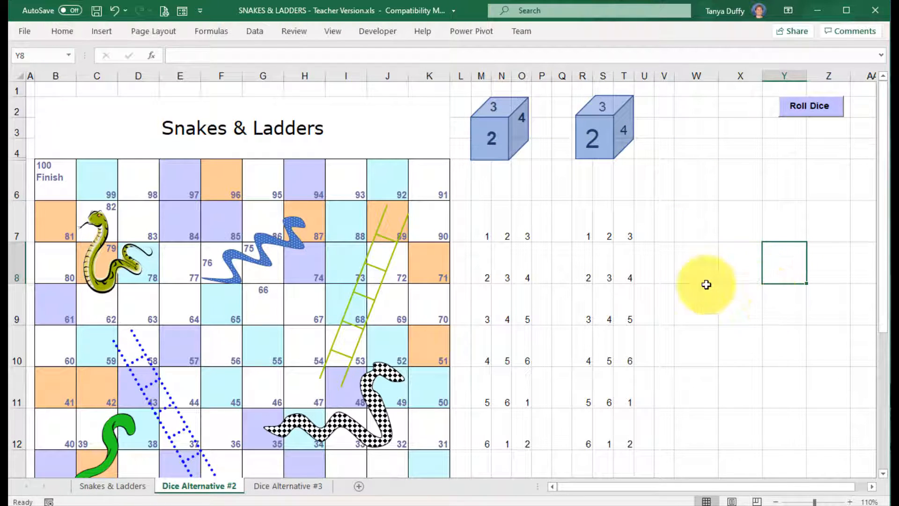
Hide both lookup tables in M7:T12 by setting their font color to white.
left_click_drag(490, 226, 634, 433)
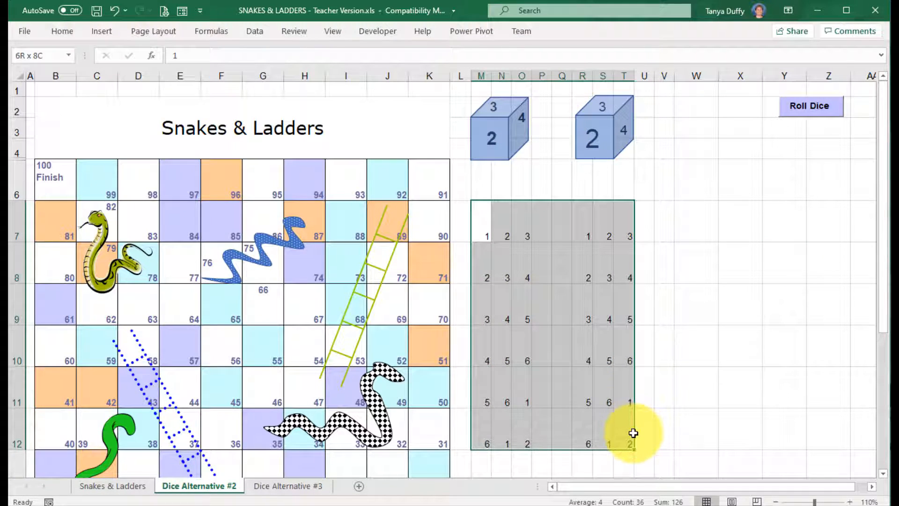
left_click(63, 32)
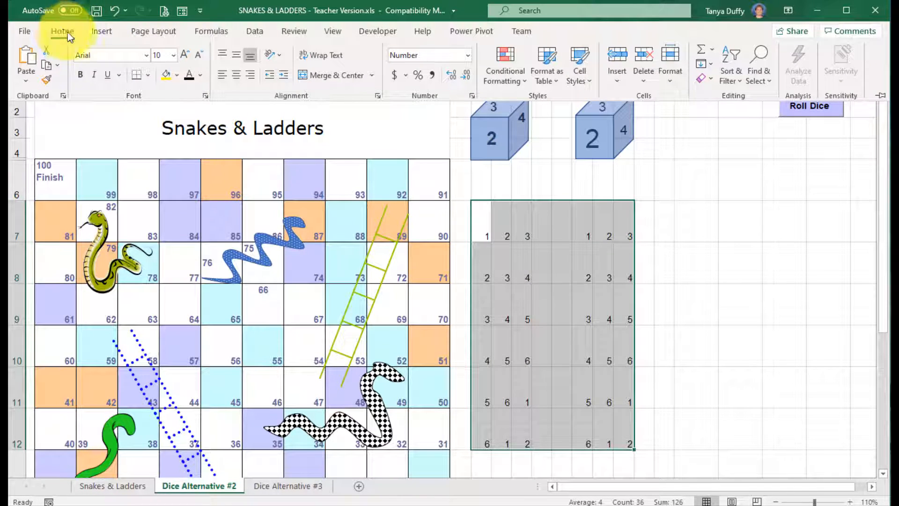
left_click(200, 75)
left_click(190, 128)
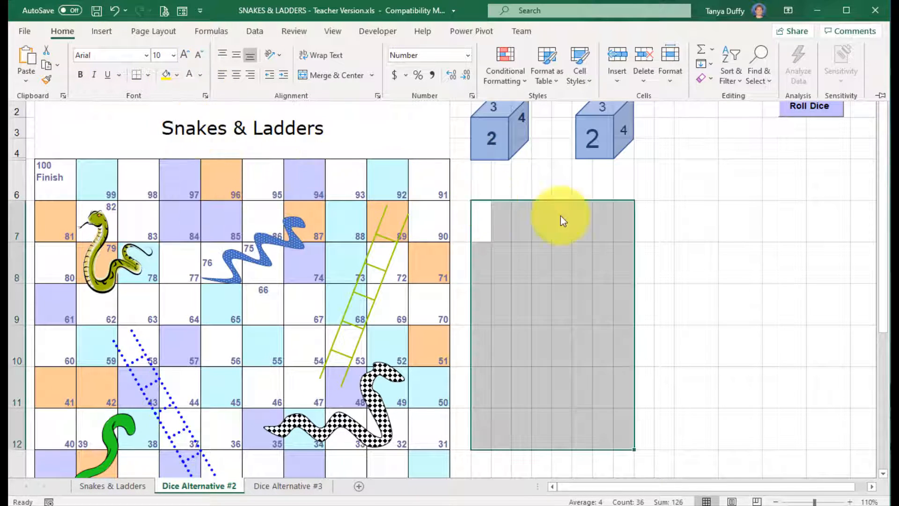
Hide the formula bar, the row and column headings and the gridlines on the Dice Alternative #2 sheet.
left_click(325, 33)
left_click(369, 56)
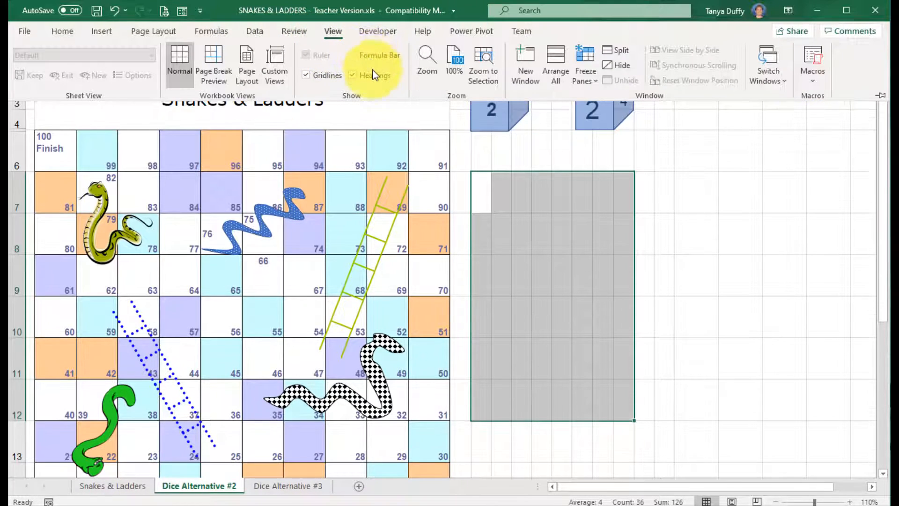
left_click(370, 75)
left_click(326, 75)
left_click(704, 188)
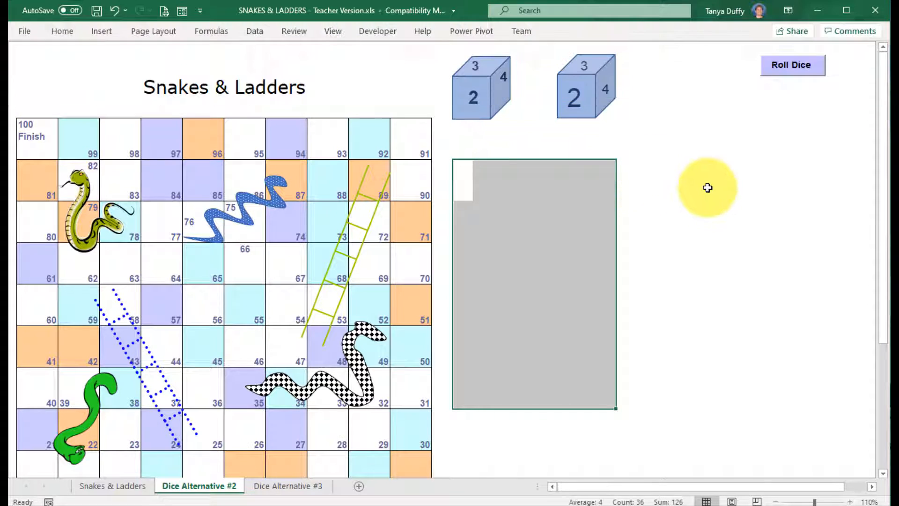
left_click(708, 208)
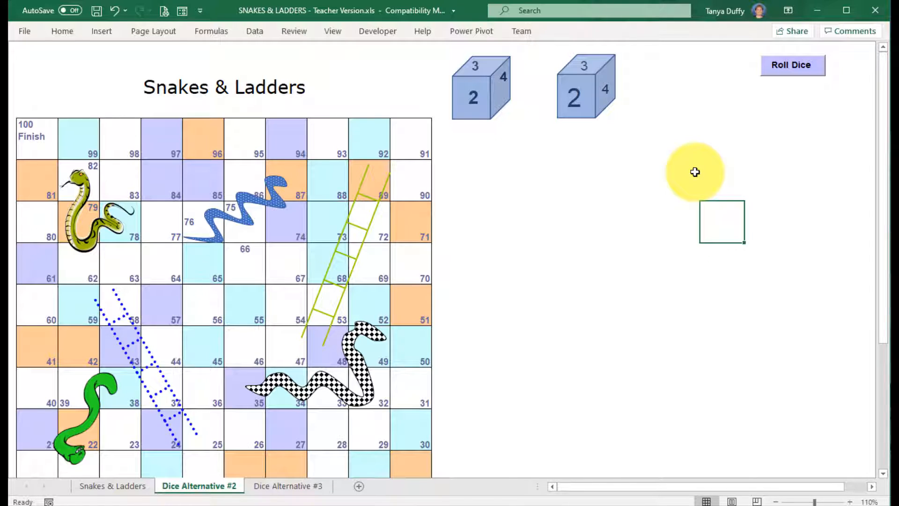
Roll the dice several times to test that the numbers on both cubes change.
left_click(790, 73)
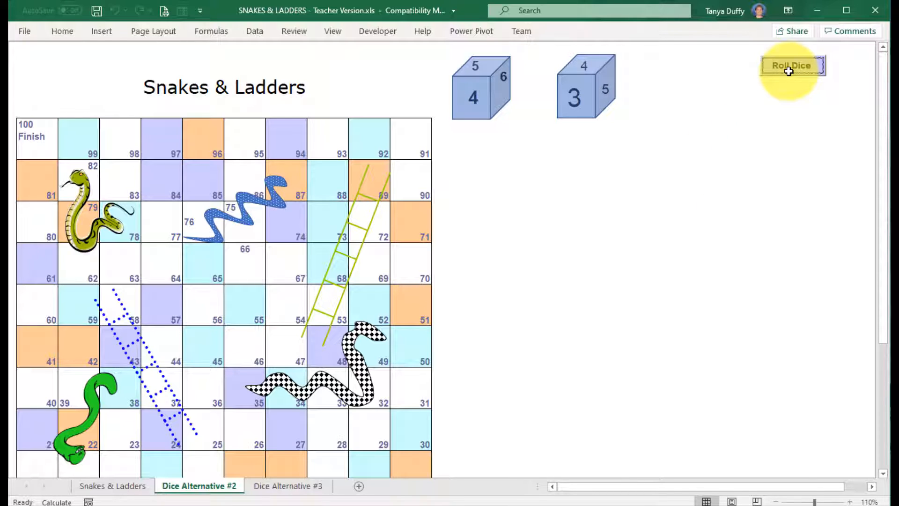
left_click(789, 71)
left_click(789, 71)
left_click(789, 71)
left_click(789, 72)
left_click(789, 73)
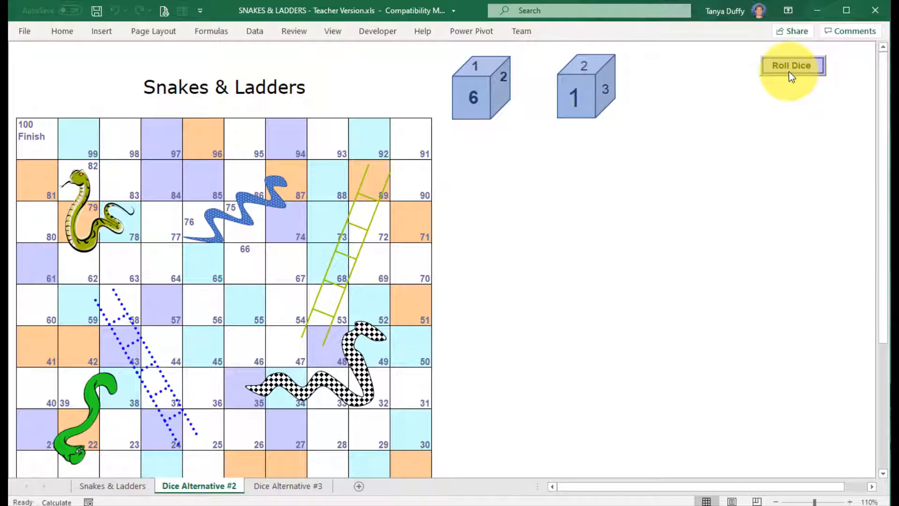
left_click(790, 72)
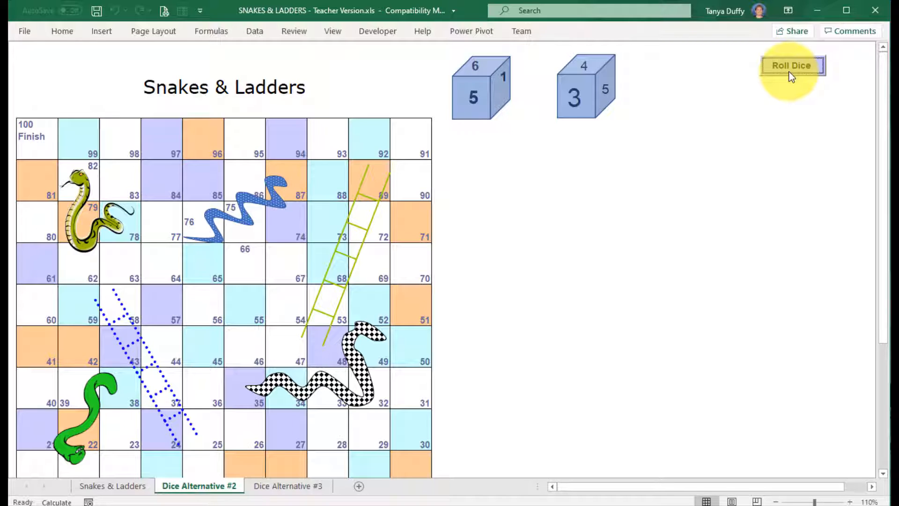
left_click(791, 75)
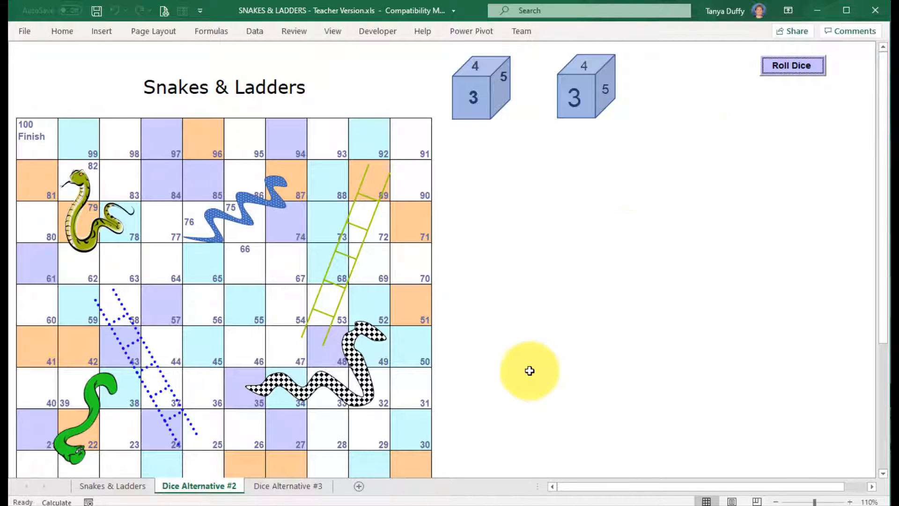
Switch to the Dice Alternative #3 sheet and roll its blue and orange dotted dice.
left_click(305, 487)
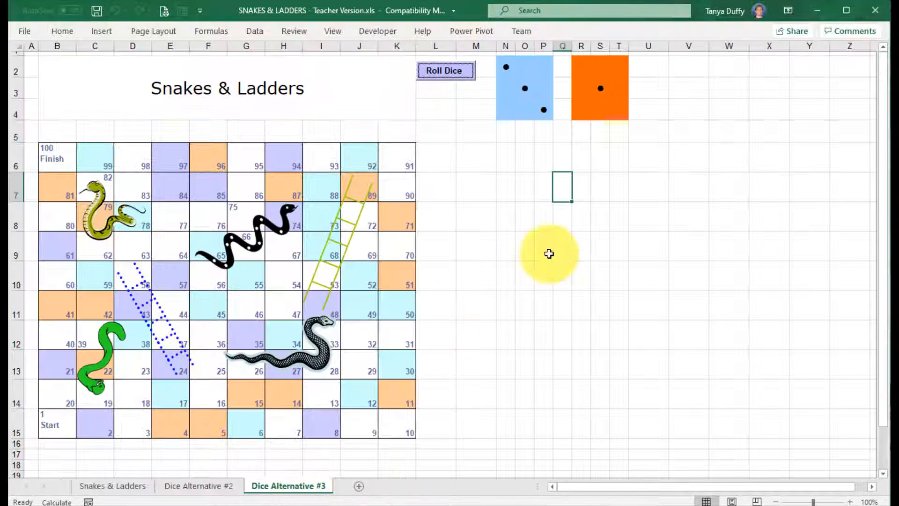
left_click(454, 74)
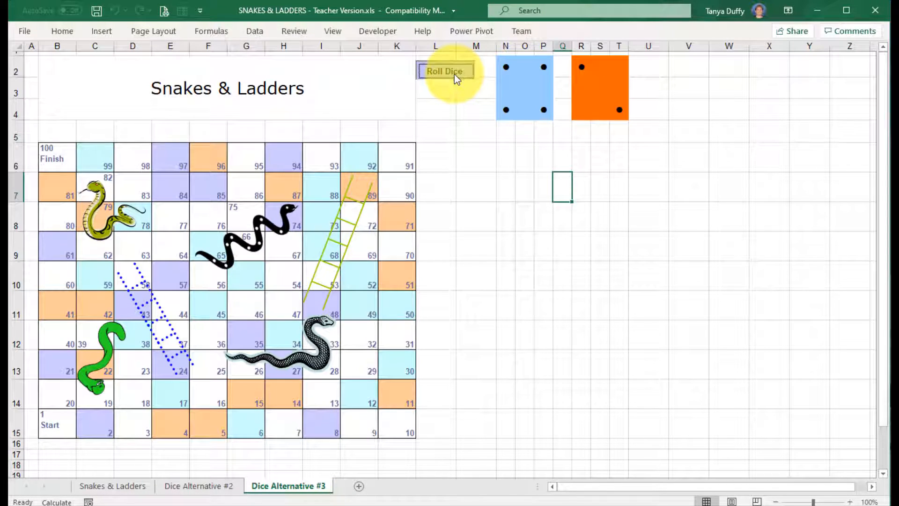
left_click(686, 249)
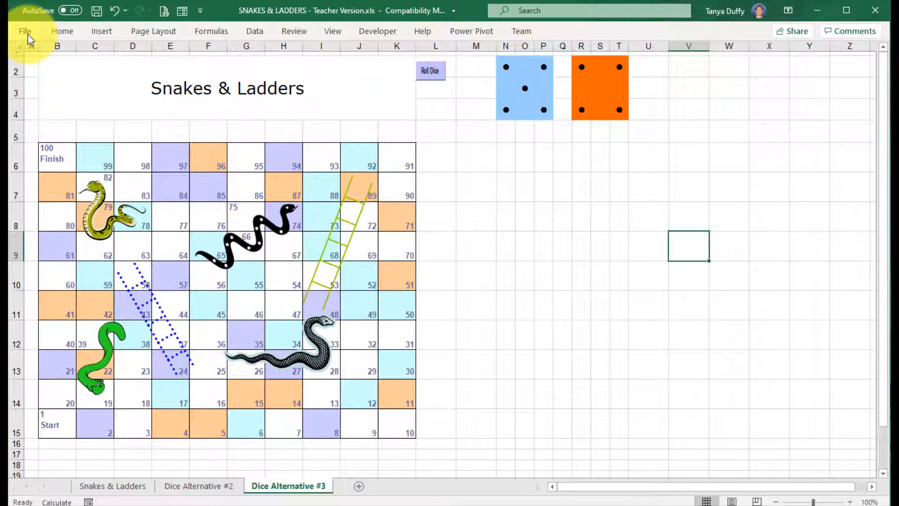
Show the formula bar and inspect the formula behind the blue dice's dot in cell N2.
left_click(525, 137)
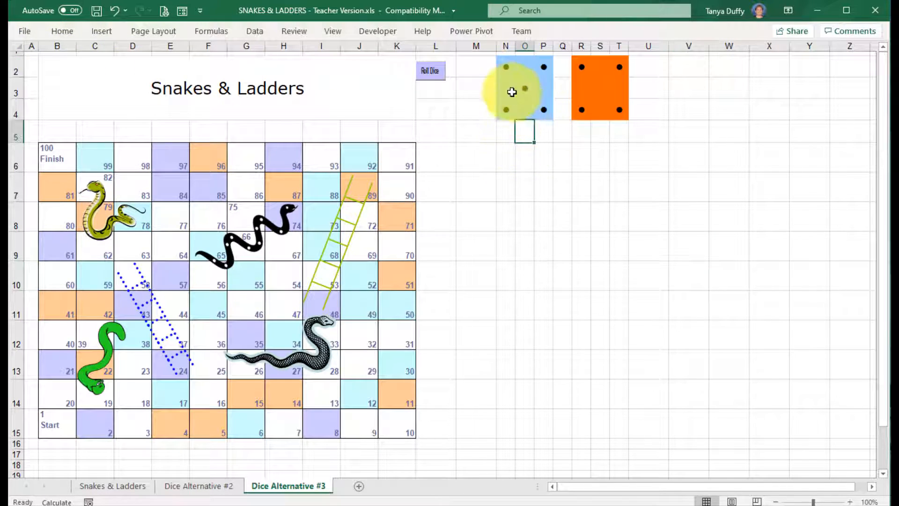
left_click(503, 62)
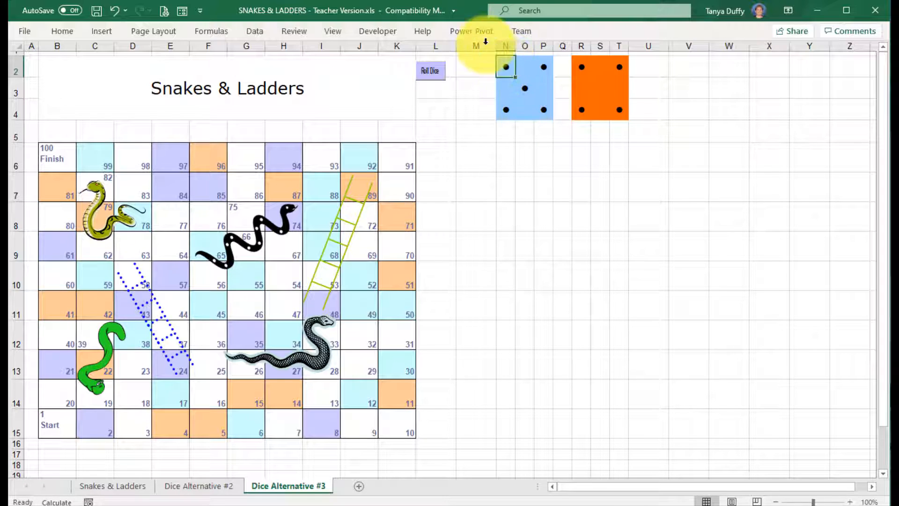
left_click(331, 33)
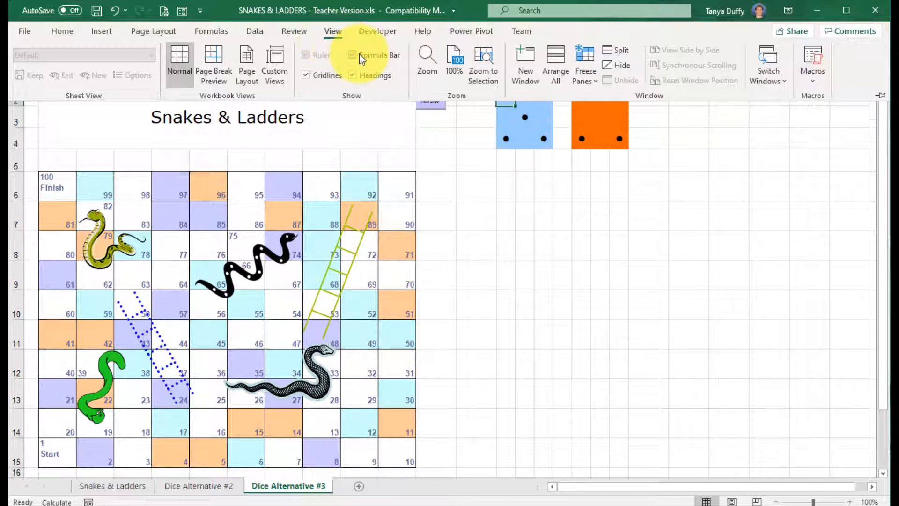
left_click(534, 123)
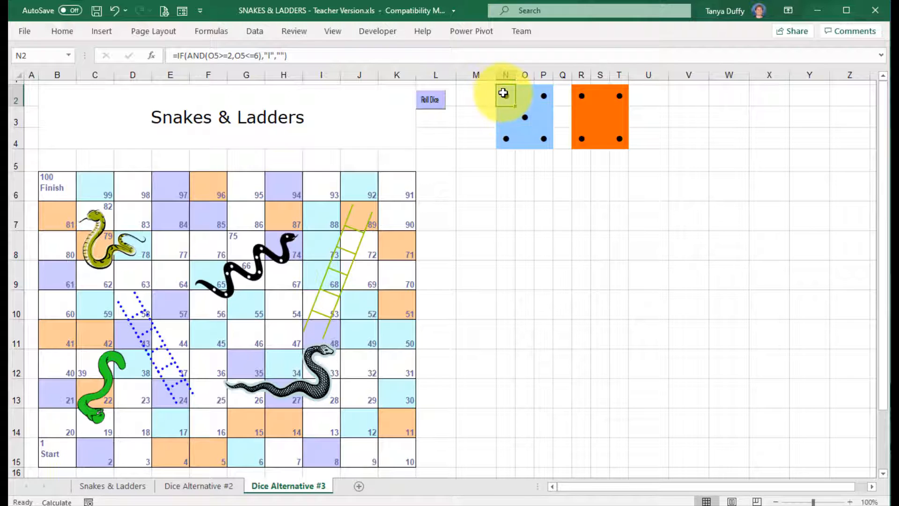
double_click(504, 95)
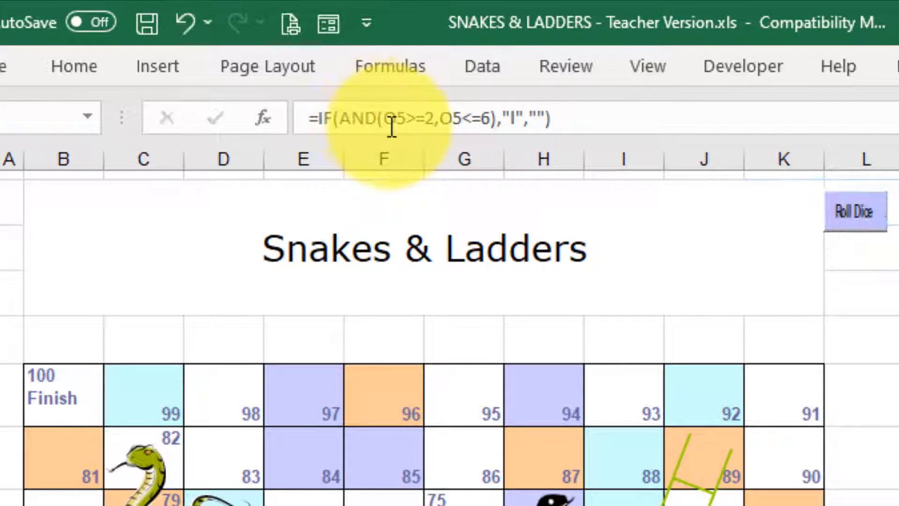
Check which font is applied to the blue dice's dot cell N2.
key("Return")
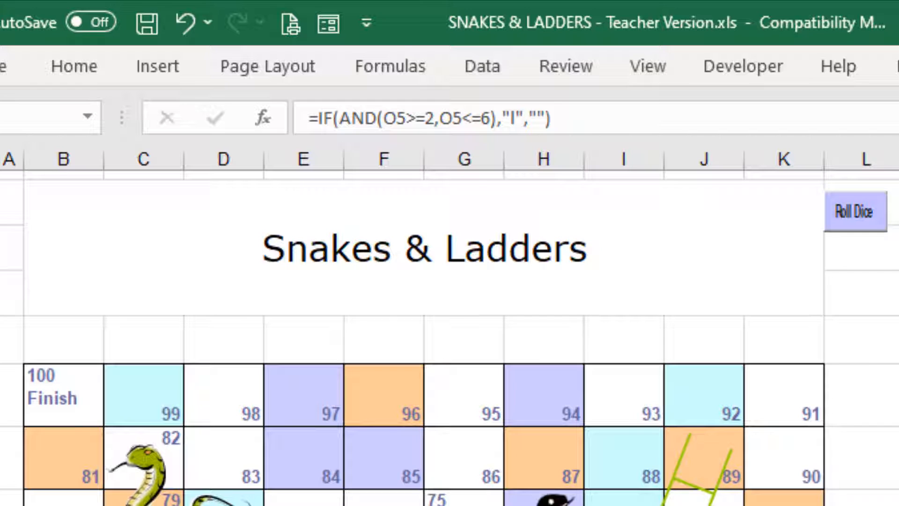
left_click(79, 66)
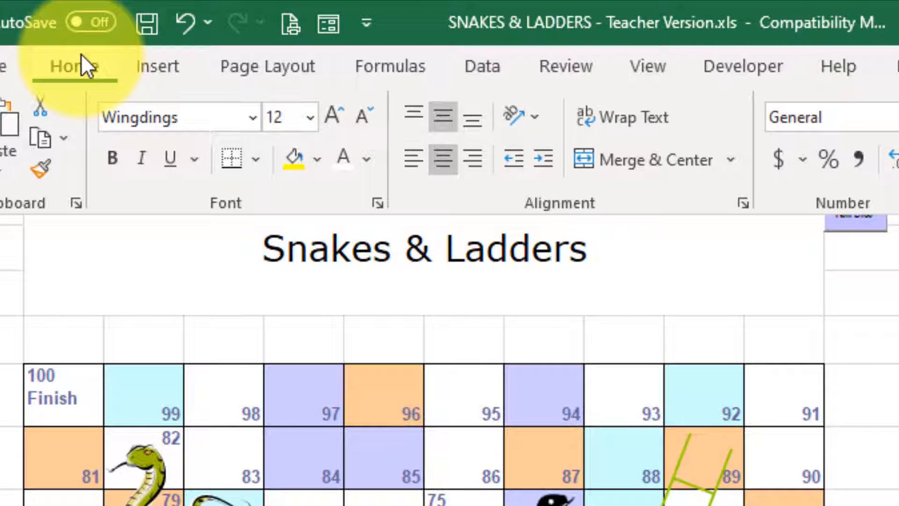
left_click(247, 119)
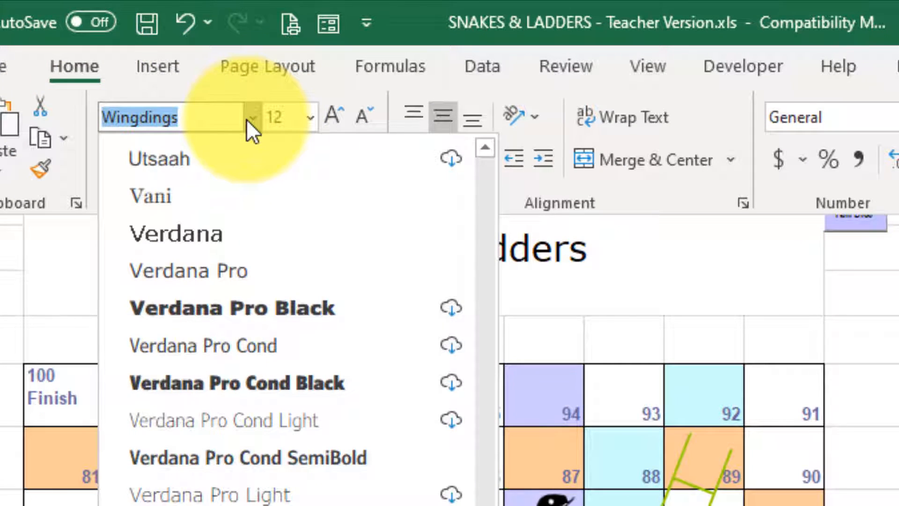
left_click(246, 119)
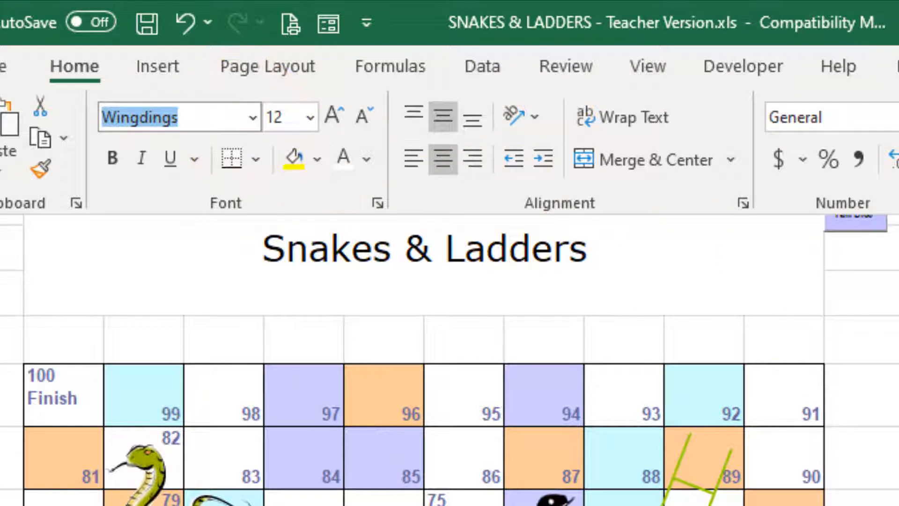
key("Escape")
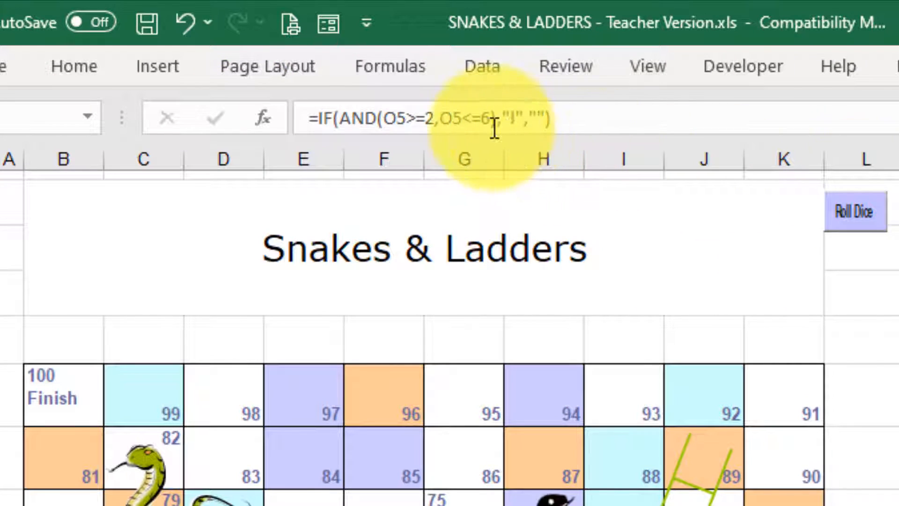
Examine the value-if-true character in the IF formula of cell N2.
left_click(468, 117)
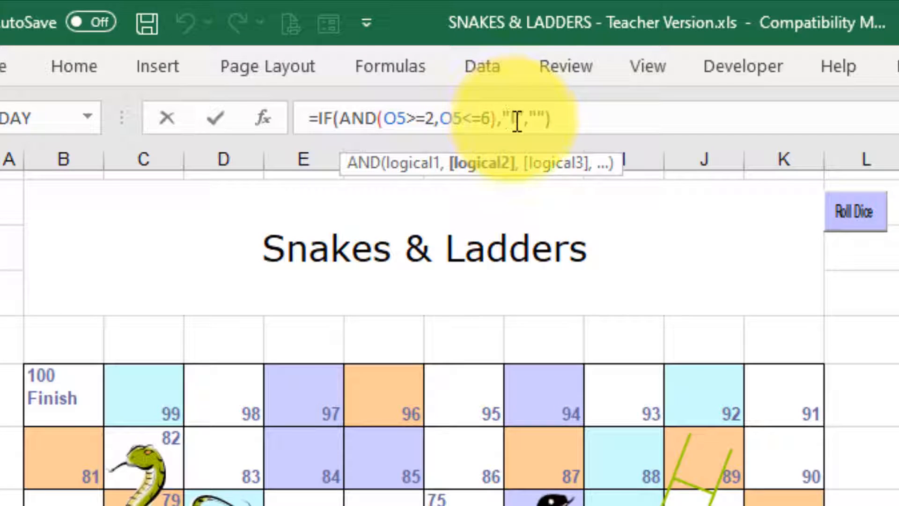
double_click(514, 118)
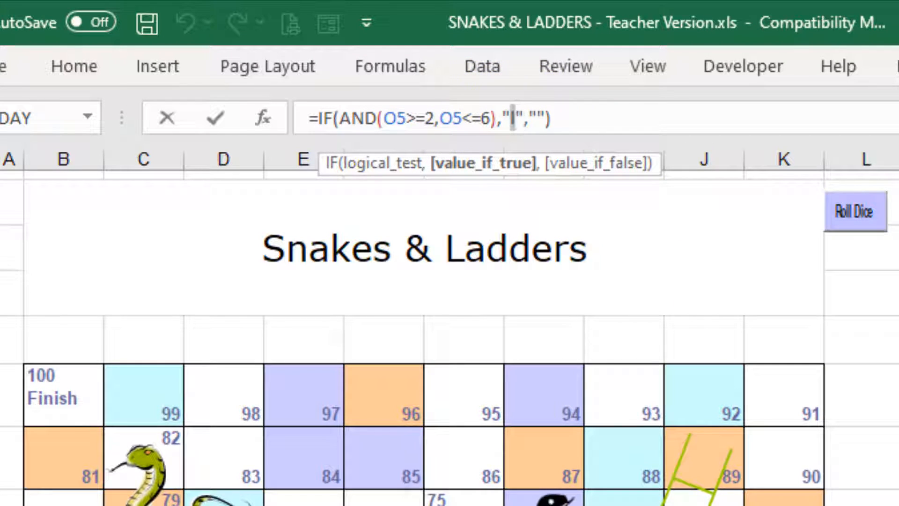
key("Return")
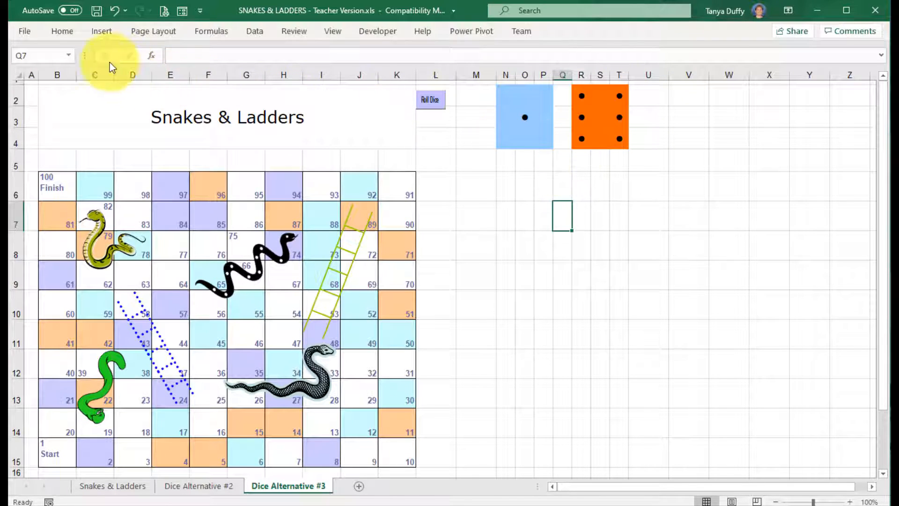
Set the Dice Alternative #3 worksheet to show formulas in cells instead of their calculated results.
left_click(26, 32)
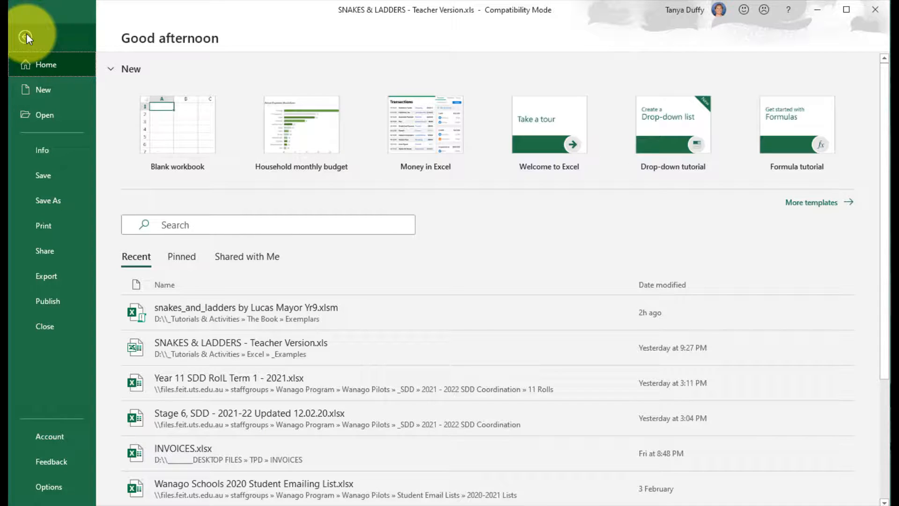
left_click(49, 486)
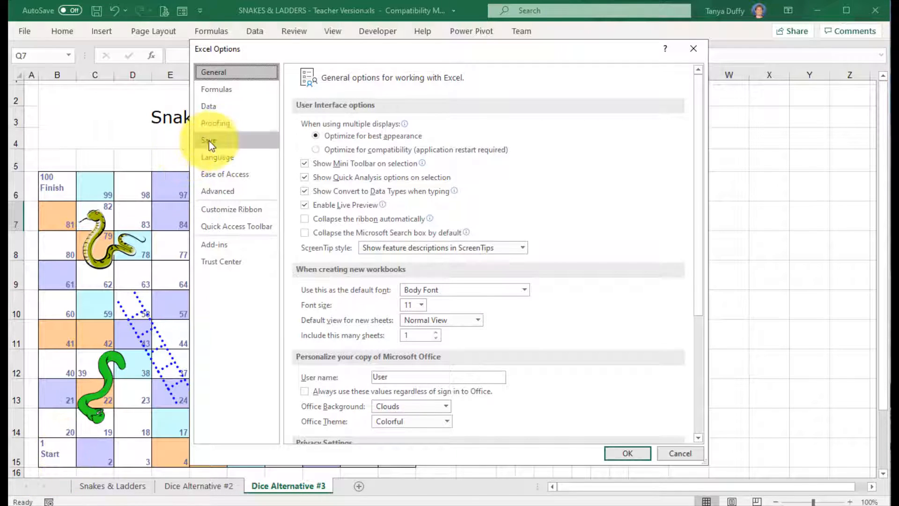
left_click(233, 191)
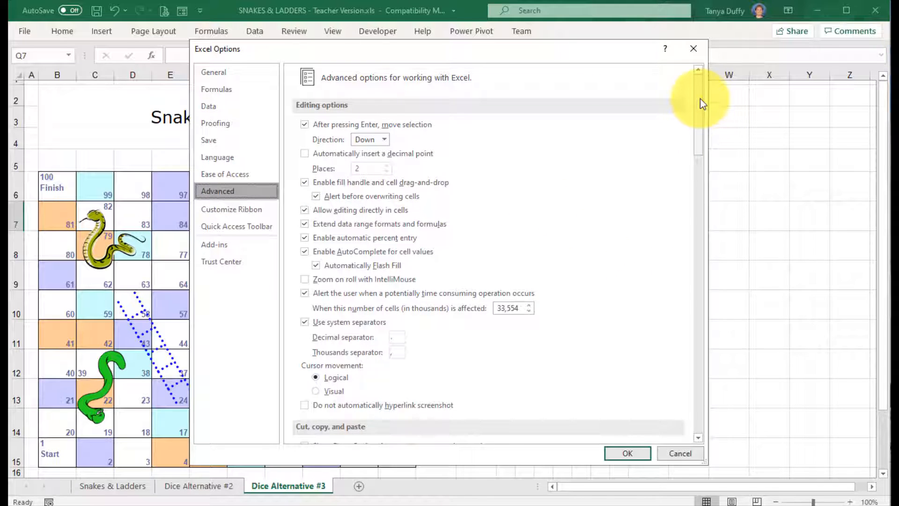
left_click_drag(701, 98, 706, 319)
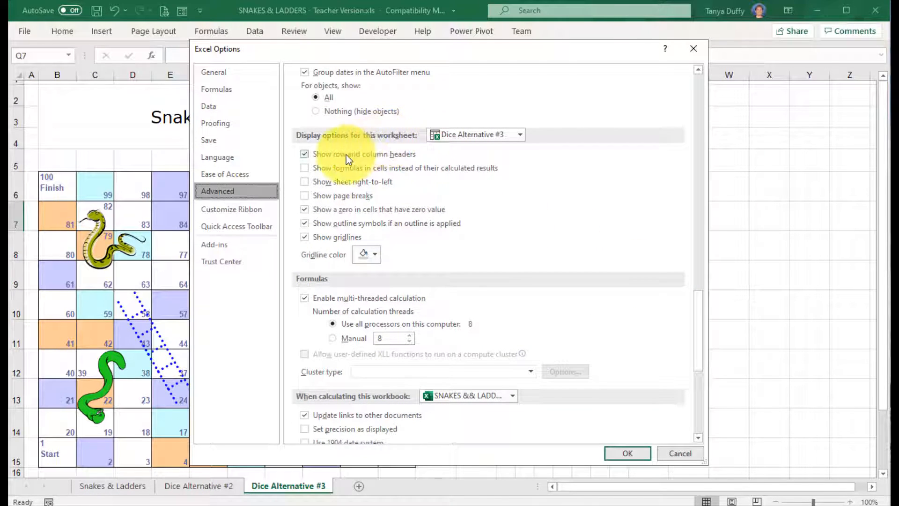
left_click(305, 168)
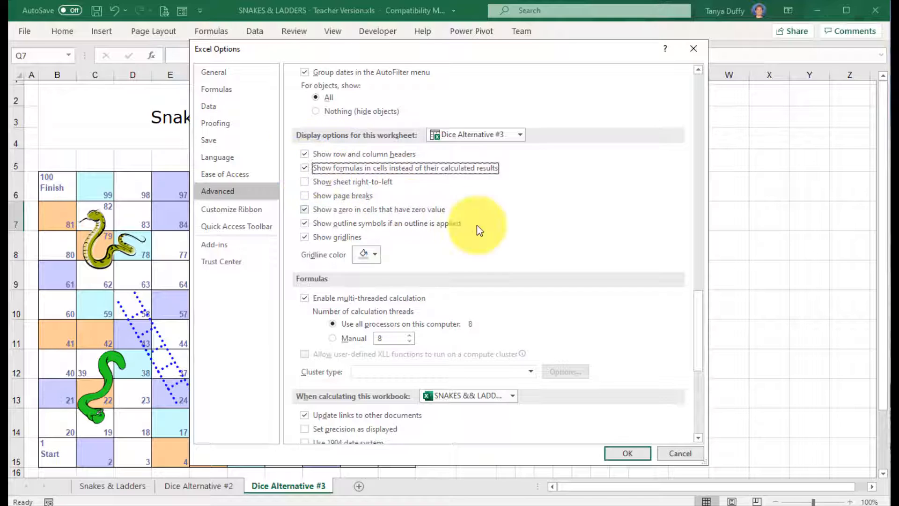
left_click(639, 452)
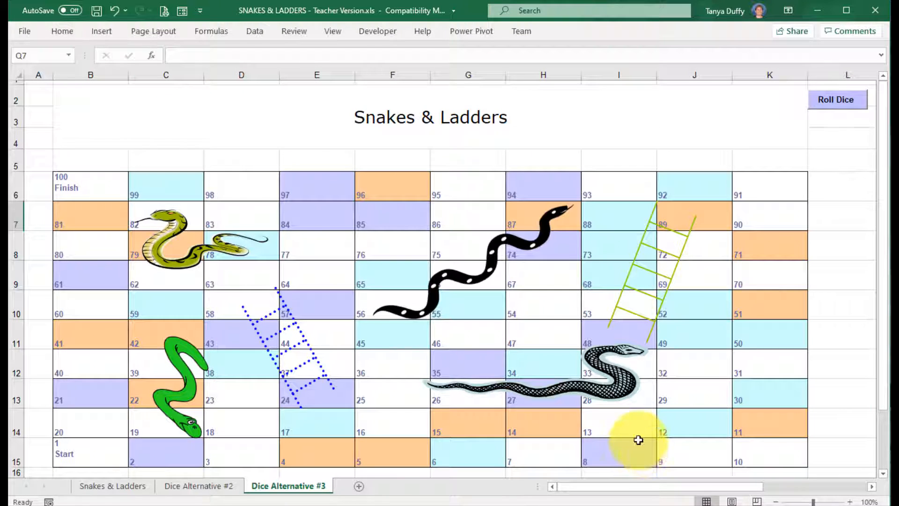
Change the font of both dice, cells N2:T4, to Calibri so the formulas can be read.
left_click_drag(637, 486, 833, 486)
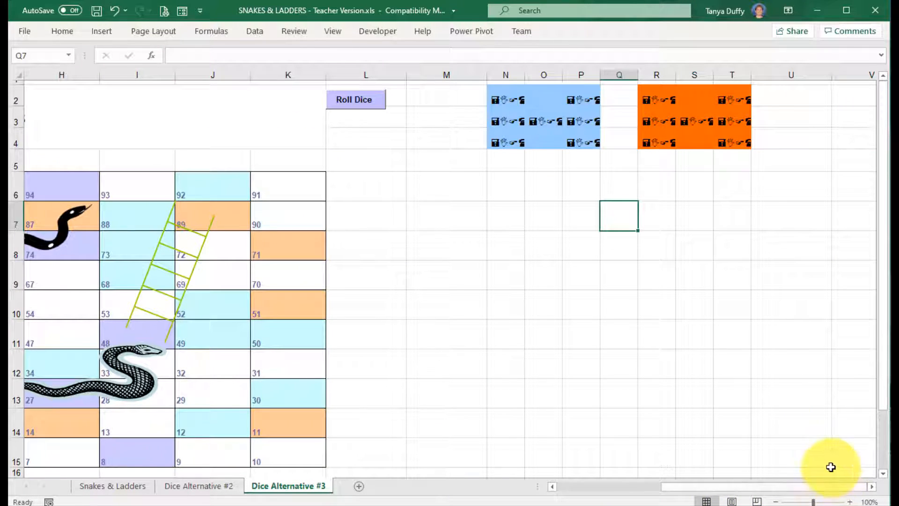
left_click(849, 501)
left_click(849, 501)
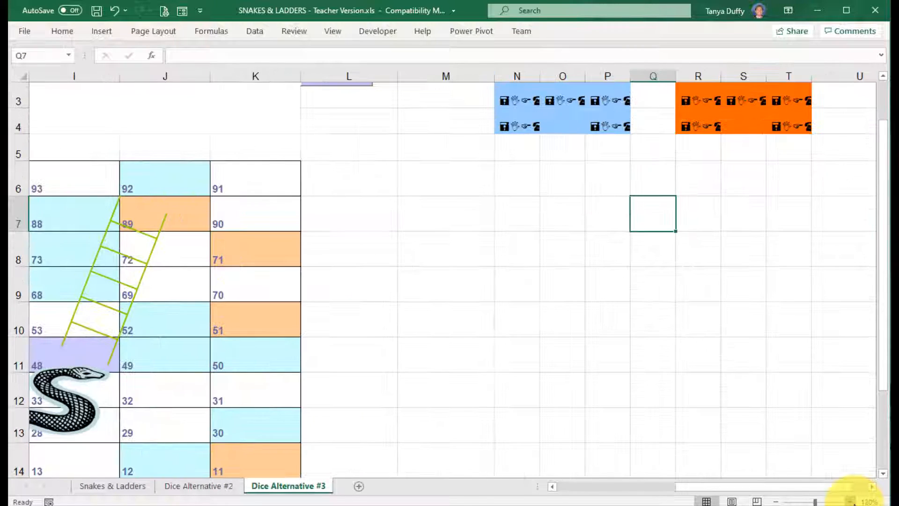
left_click(849, 502)
scroll(760, 339, "up", 1)
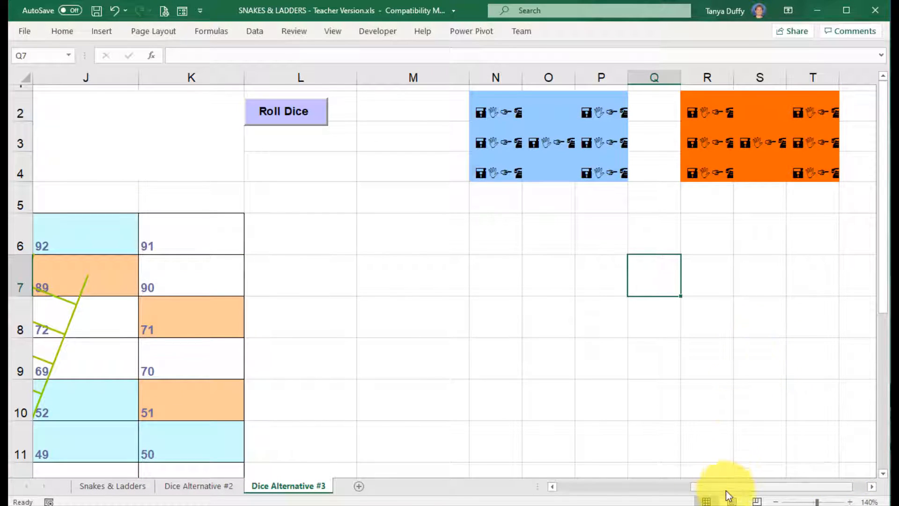
left_click_drag(726, 487, 793, 492)
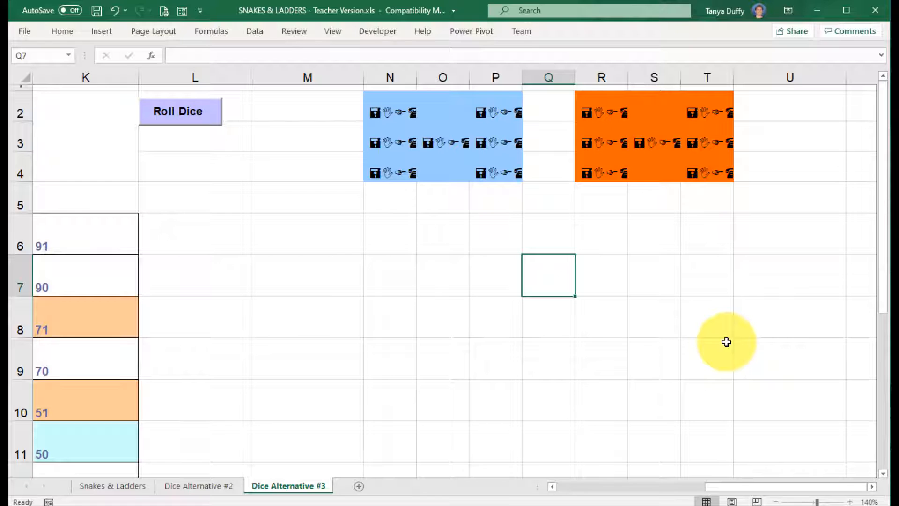
left_click(399, 111)
left_click_drag(399, 111, 697, 164)
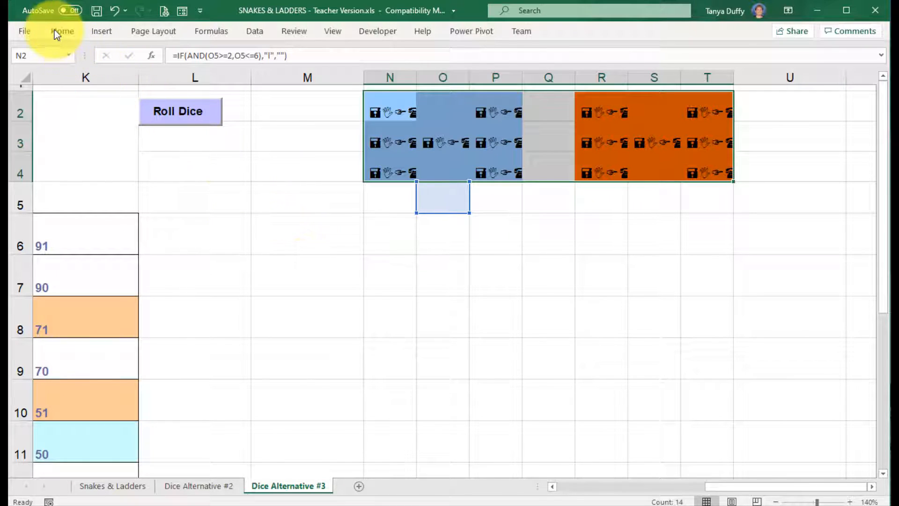
left_click(55, 31)
left_click(147, 56)
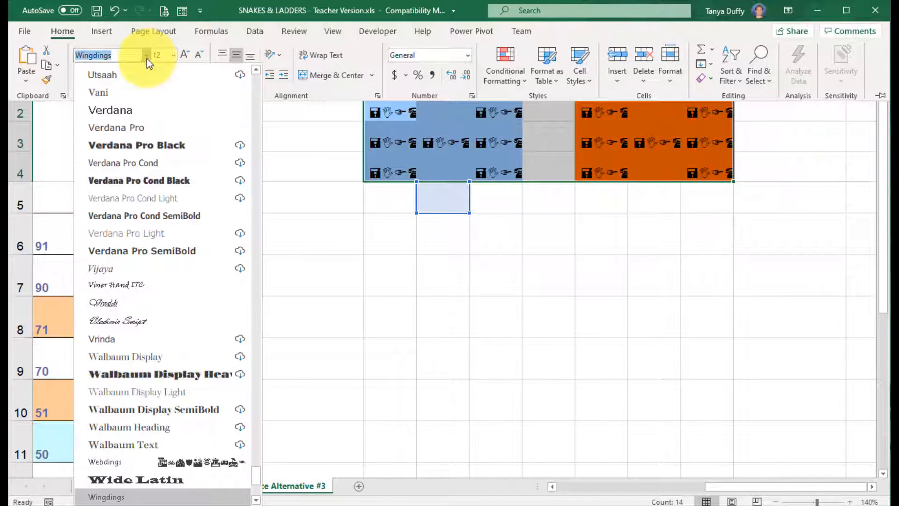
left_click_drag(258, 476, 257, 83)
left_click(146, 105)
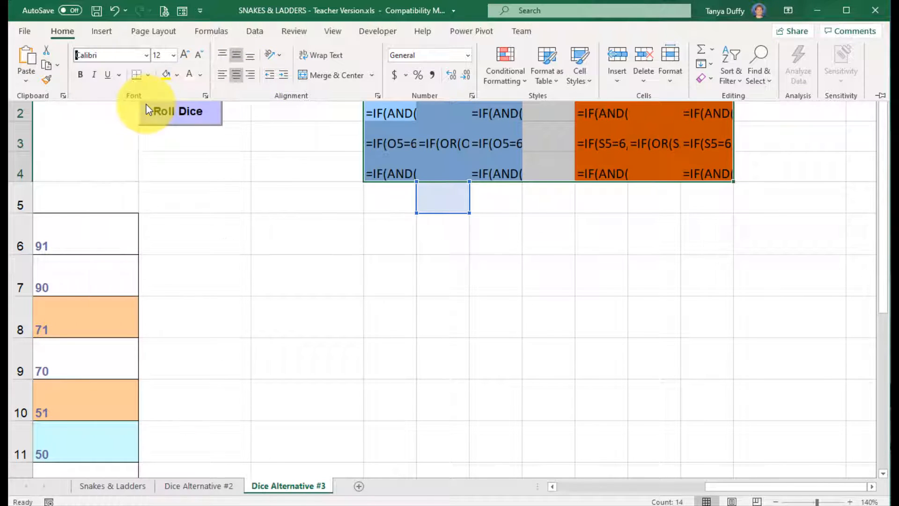
left_click(412, 111)
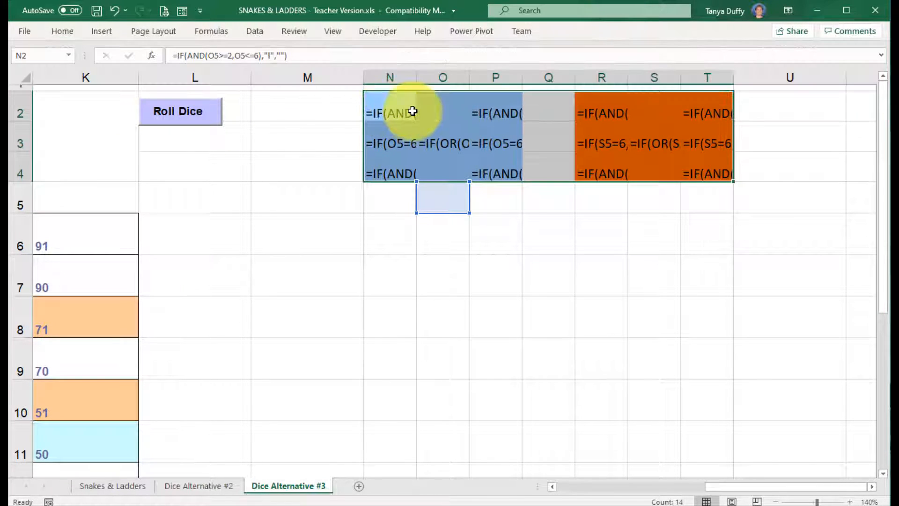
Autofit the widths of columns N to T to the dice formulas.
left_click_drag(398, 79, 707, 79)
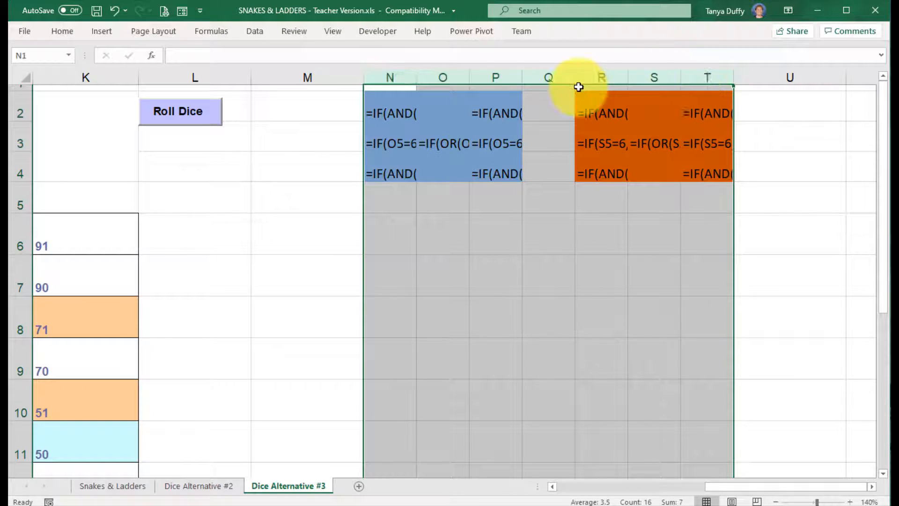
double_click(415, 79)
left_click(563, 269)
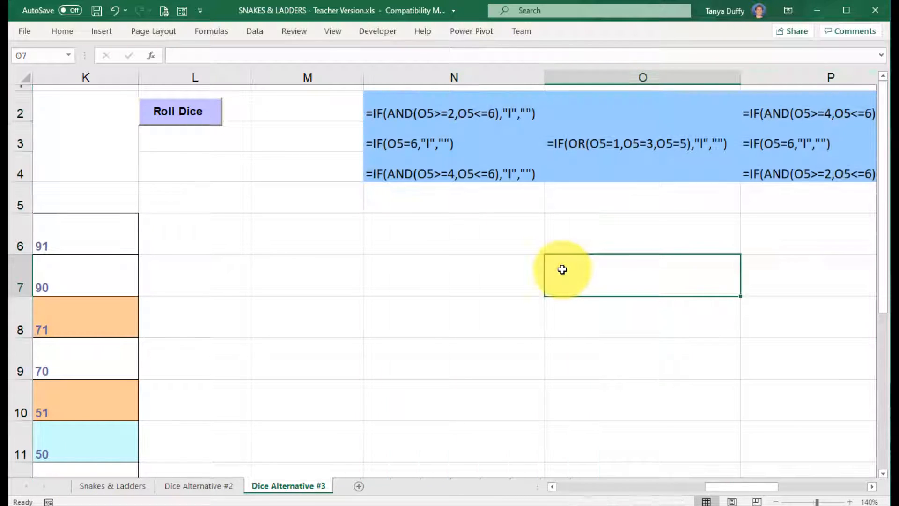
Open the formula in cell N2 for editing and examine its IF and AND functions and the O5 reference.
double_click(453, 112)
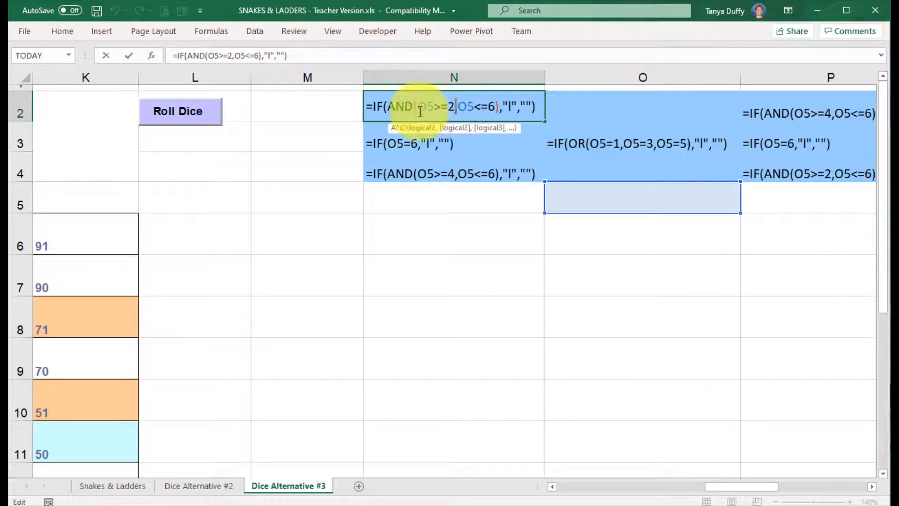
left_click(376, 107)
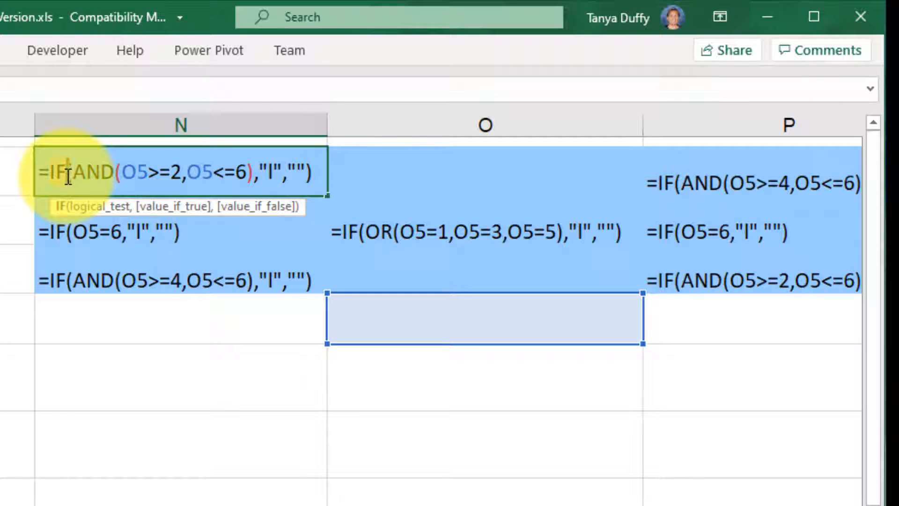
left_click(93, 178)
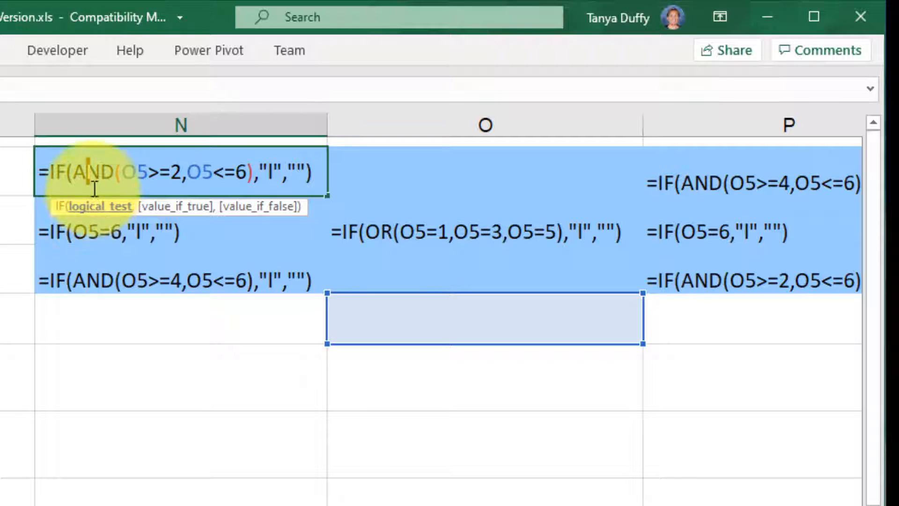
left_click(97, 180)
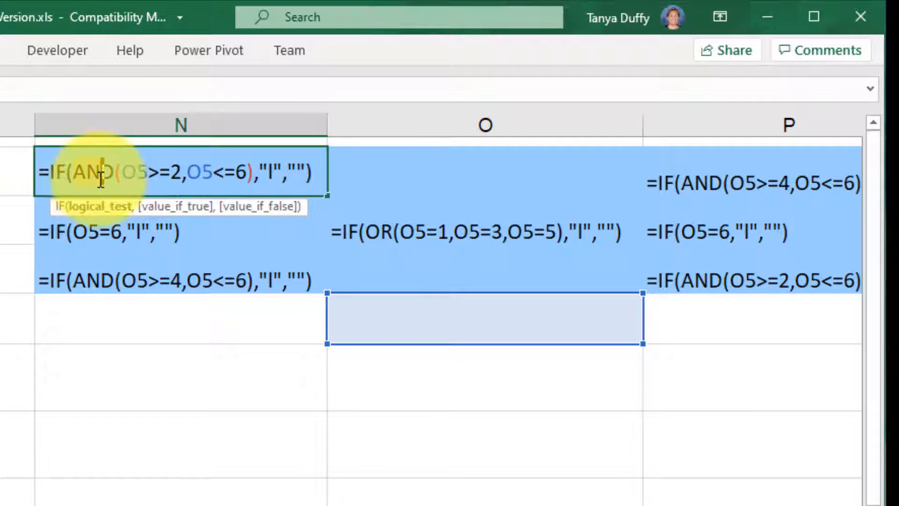
double_click(98, 180)
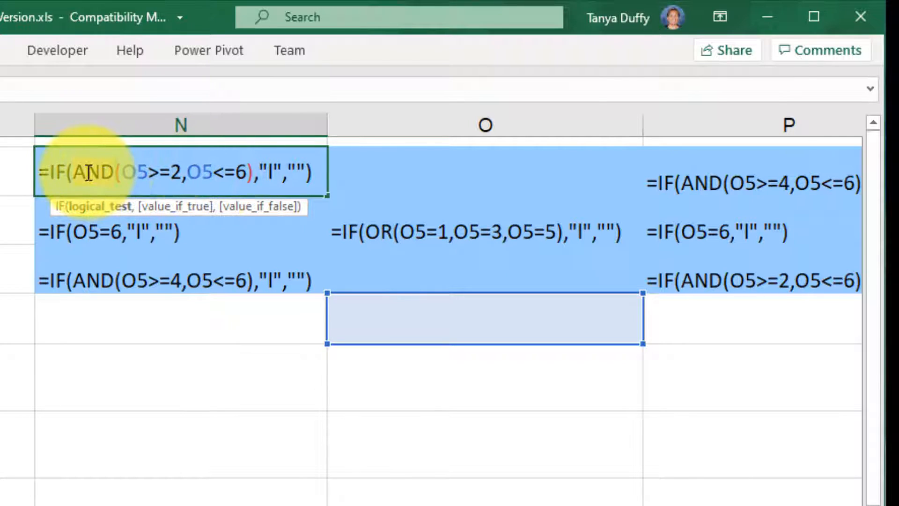
left_click(135, 172)
left_click_drag(122, 172, 154, 172)
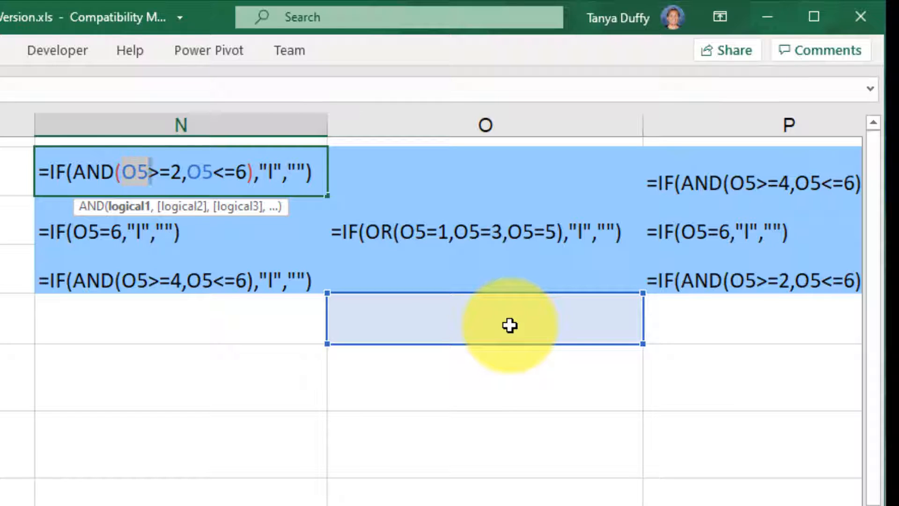
Examine both O5 conditions inside N2's AND function and the formula's value-if-true and value-if-false arguments.
left_click(56, 172)
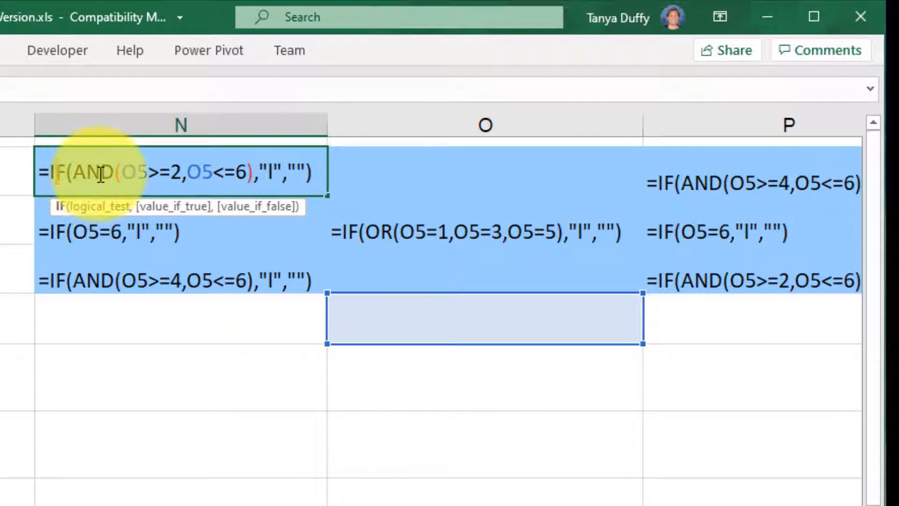
left_click(102, 175)
left_click_drag(125, 172, 185, 176)
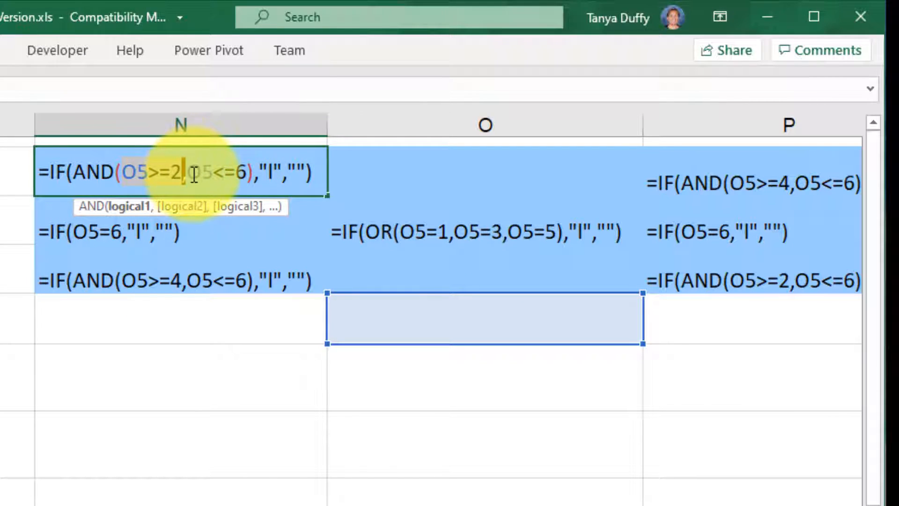
left_click(212, 179)
left_click_drag(212, 180, 251, 187)
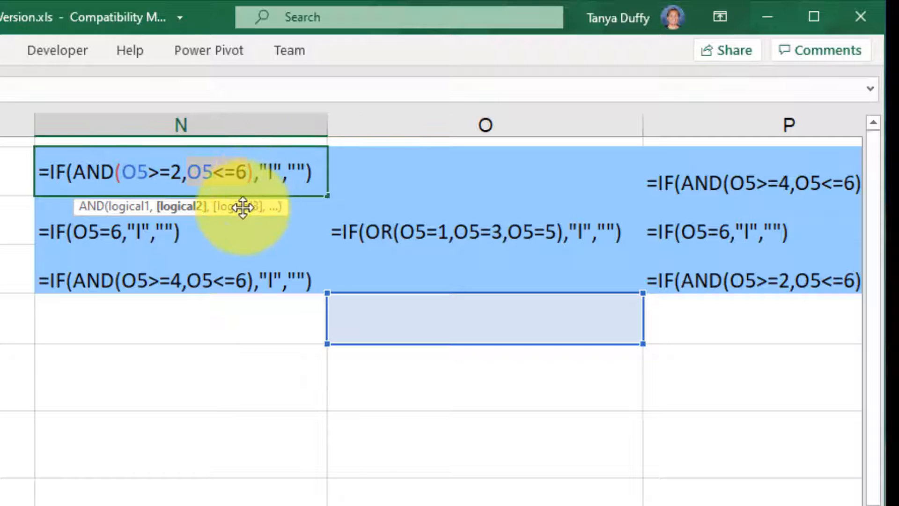
left_click(266, 171)
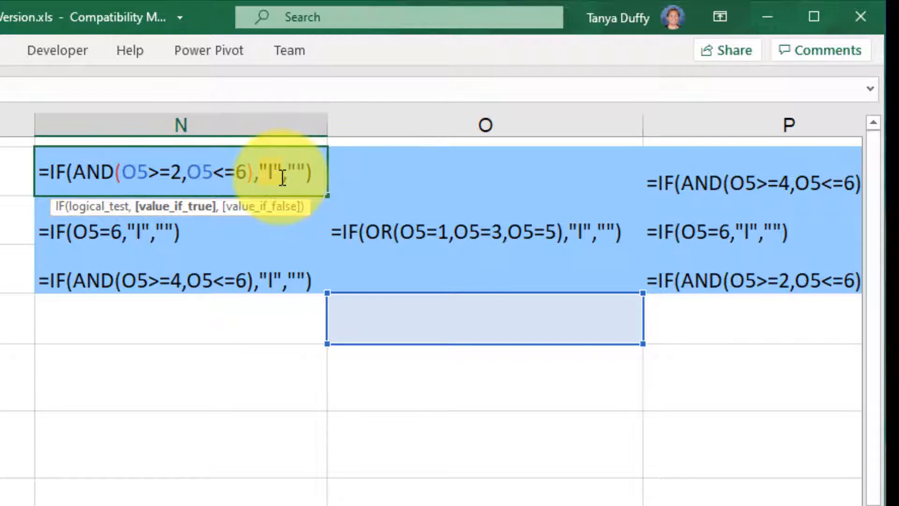
left_click(304, 180)
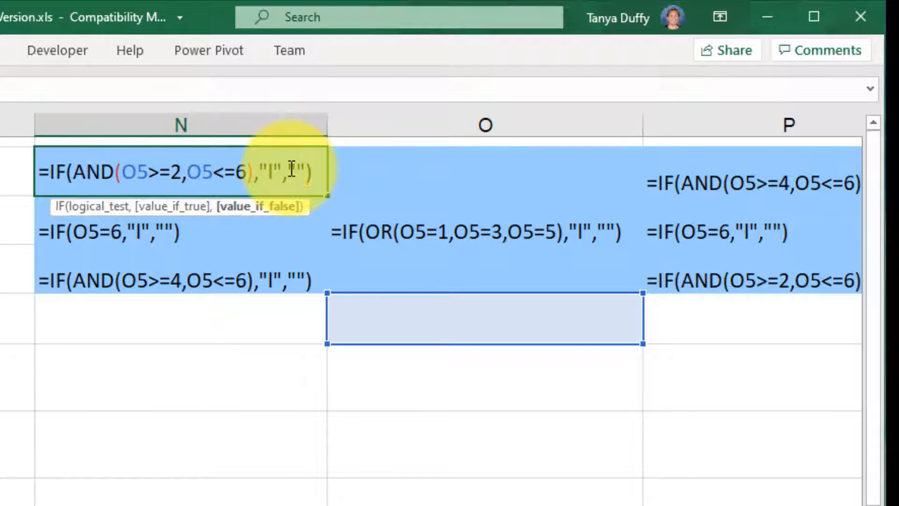
Examine the empty-text value-if-false argument of cell N2's IF formula and leave the formula unchanged.
left_click_drag(307, 170, 296, 168)
left_click(295, 167)
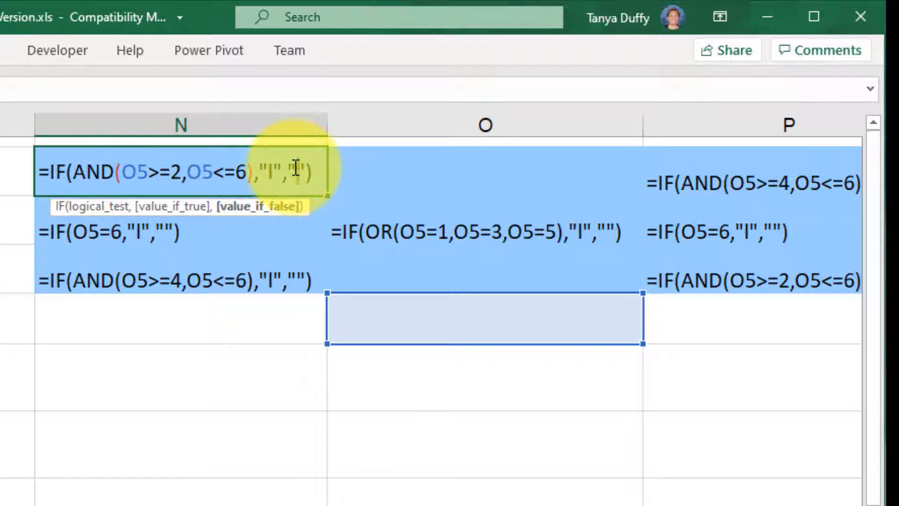
key("Return")
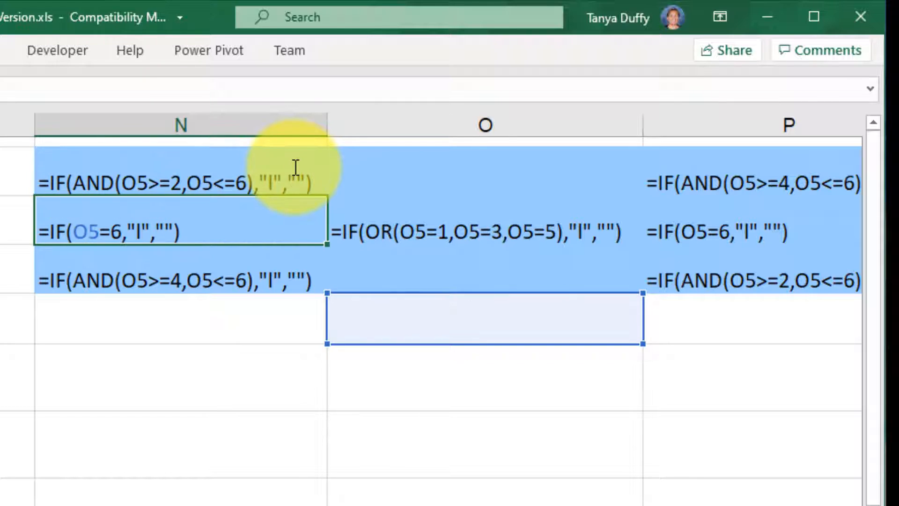
Change the font colour of cell O5 to black to make its formula readable, and open the RANDBETWEEN function for inspection.
left_click(473, 318)
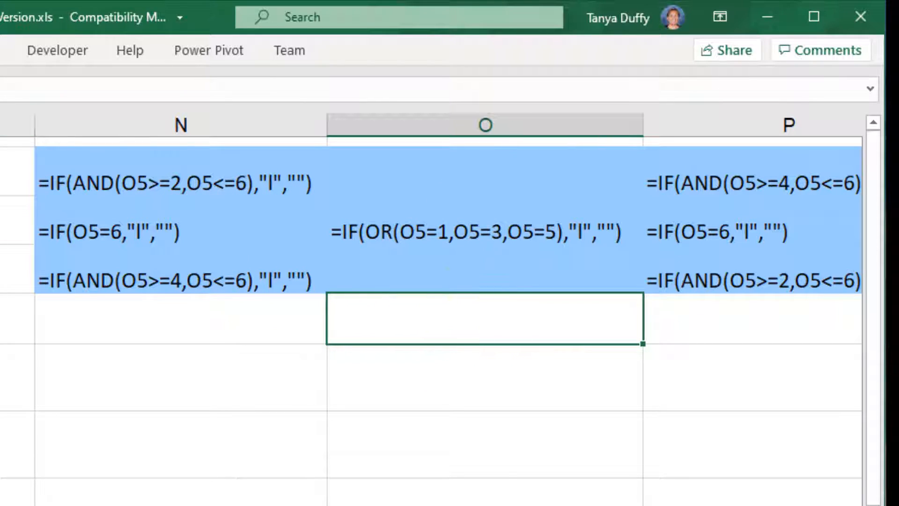
key("alt+h")
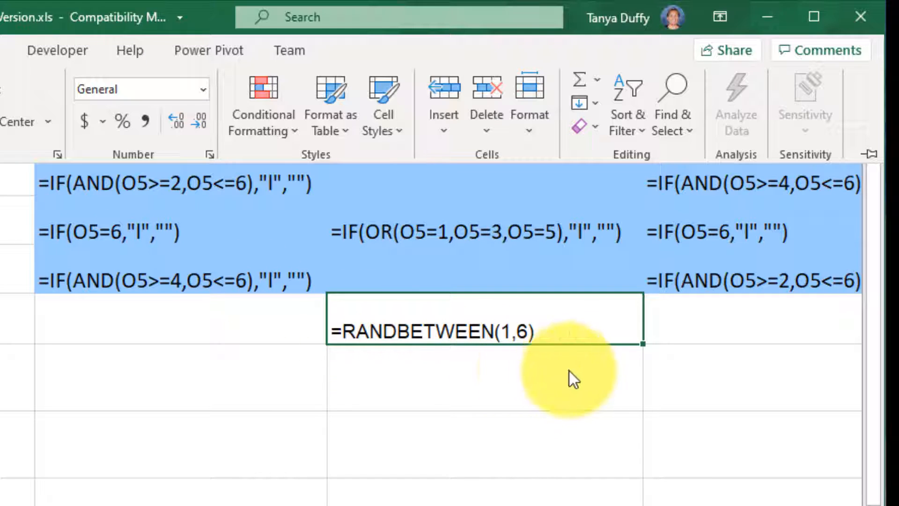
left_click(524, 328)
double_click(454, 328)
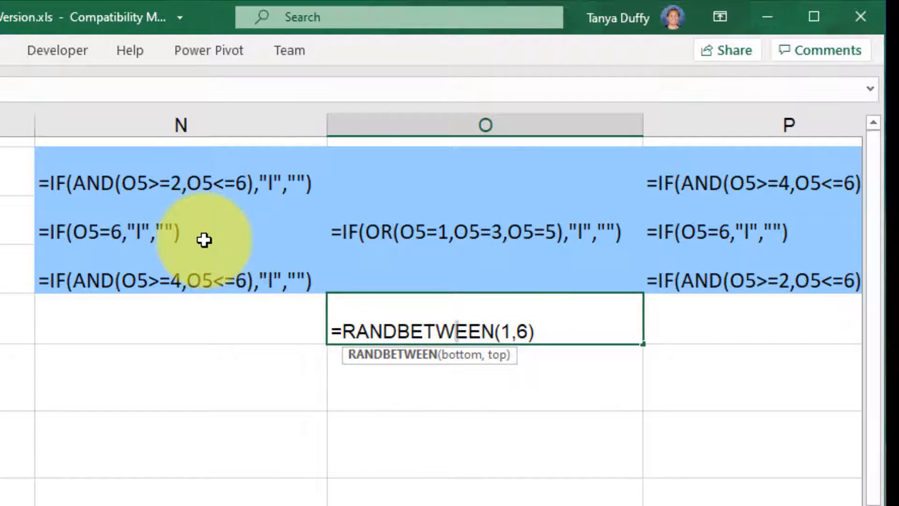
Review the blue die's formulas in cells N2:P4 and how they refer to the random number in O5.
double_click(212, 245)
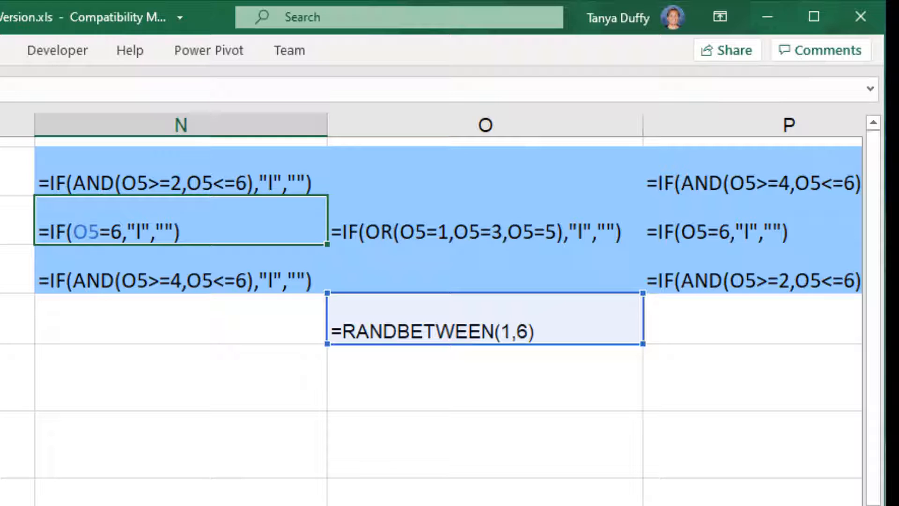
scroll(431, 309, "right", 3)
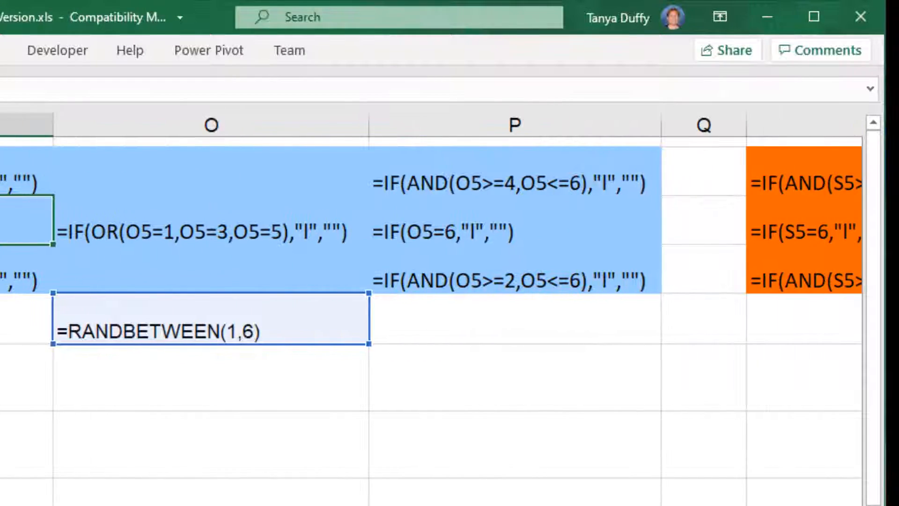
scroll(431, 309, "left", 2)
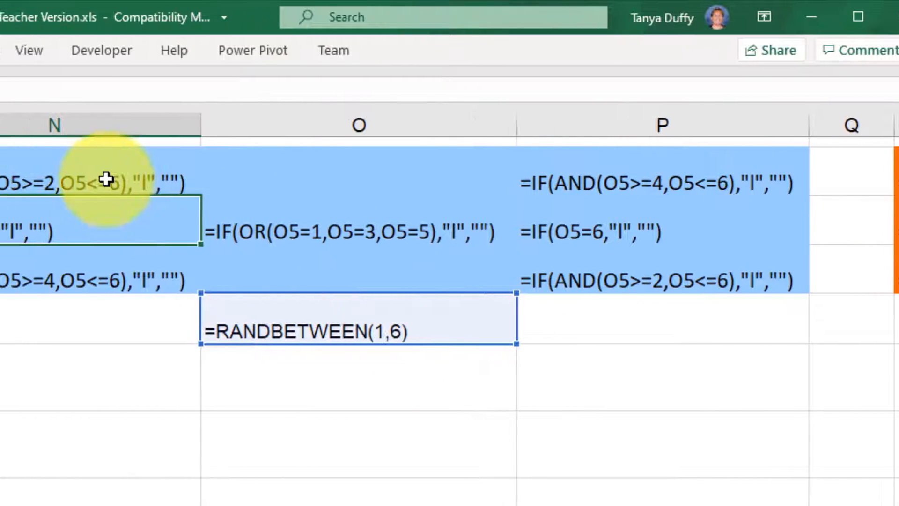
left_click(62, 178)
left_click_drag(195, 177, 716, 275)
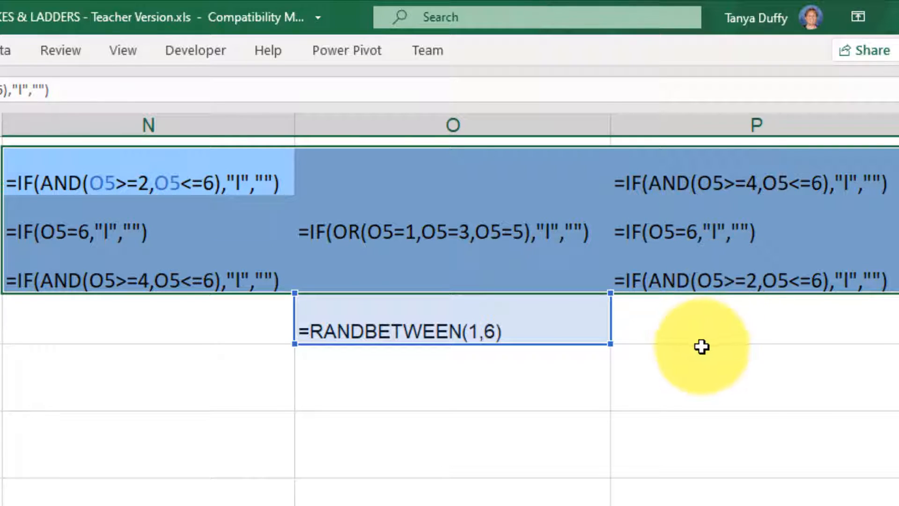
left_click(702, 346)
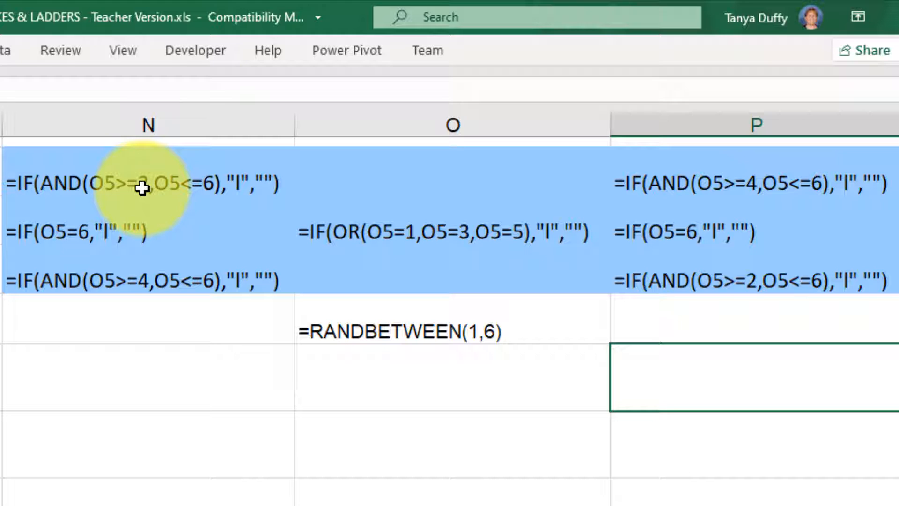
Re-examine the formula in cell N2, focusing on the O5 reference in the first AND condition.
left_click(142, 187)
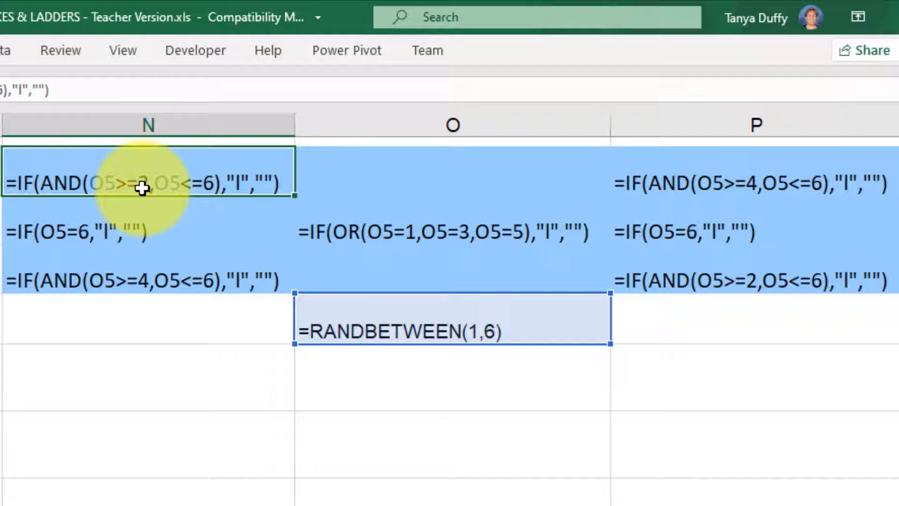
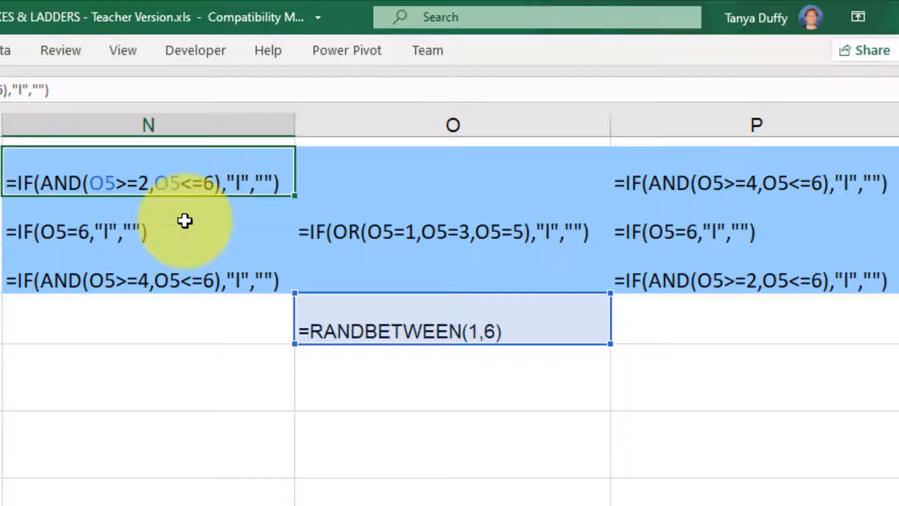
double_click(113, 177)
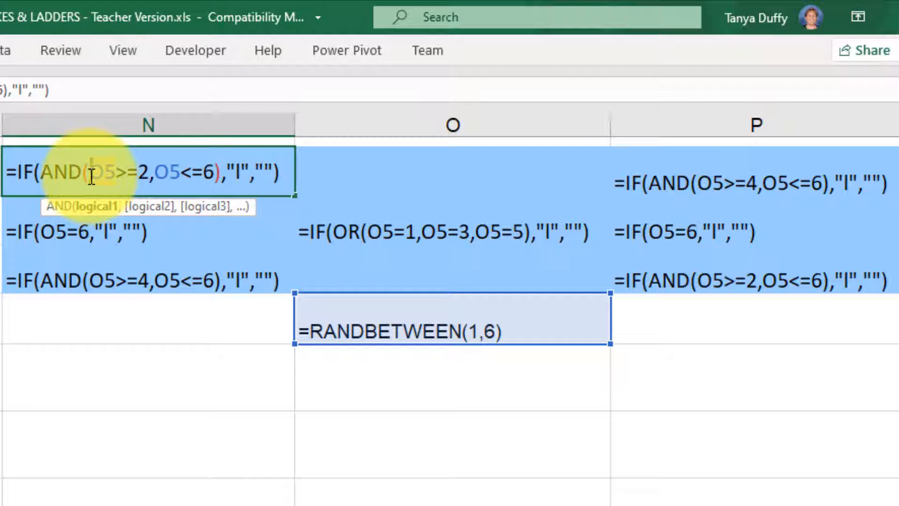
key("Return")
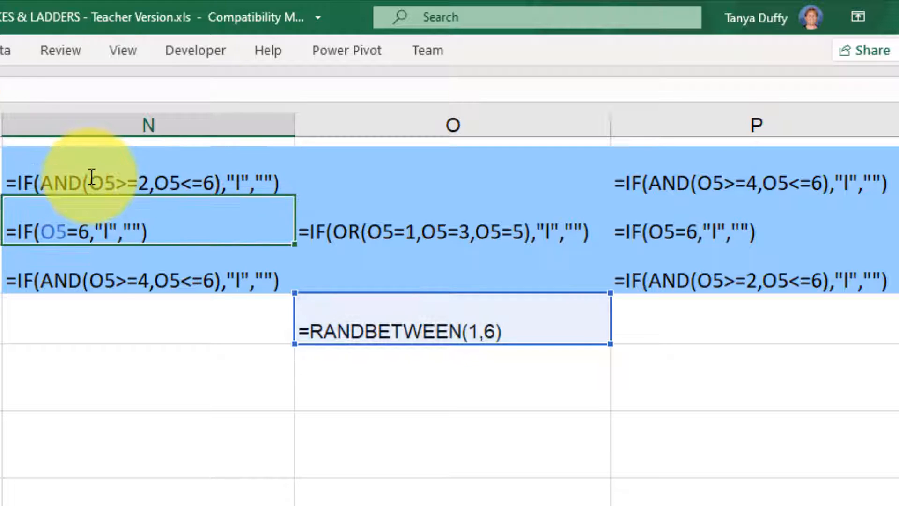
Examine the IF formula in cell N3, checking its O5 logical test and its value-if-true argument.
double_click(104, 230)
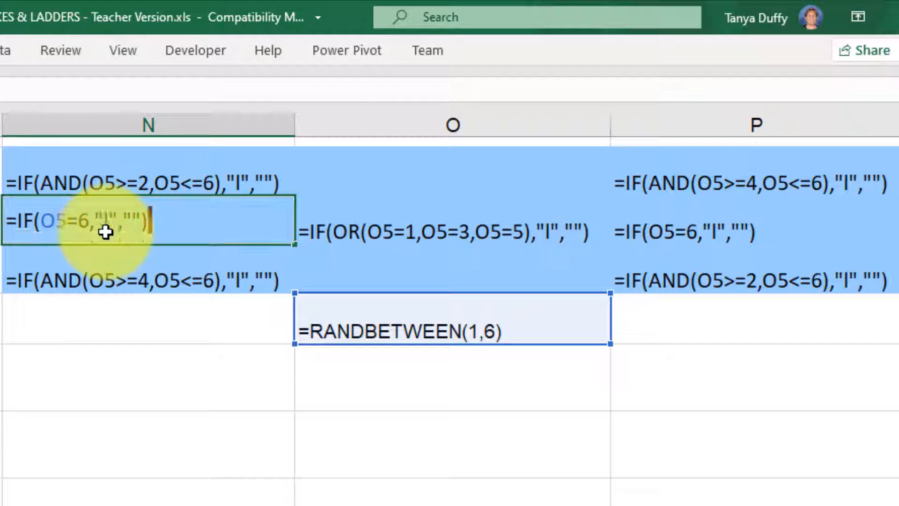
left_click(26, 226)
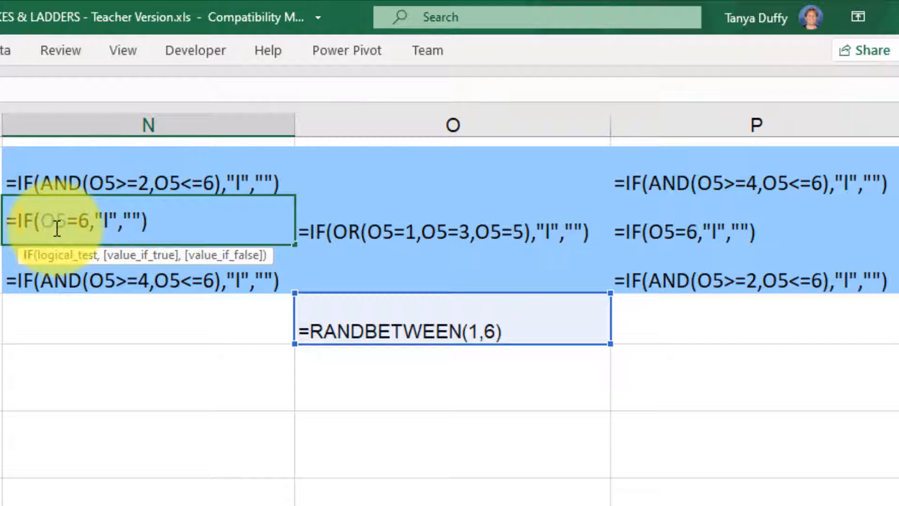
left_click(57, 223)
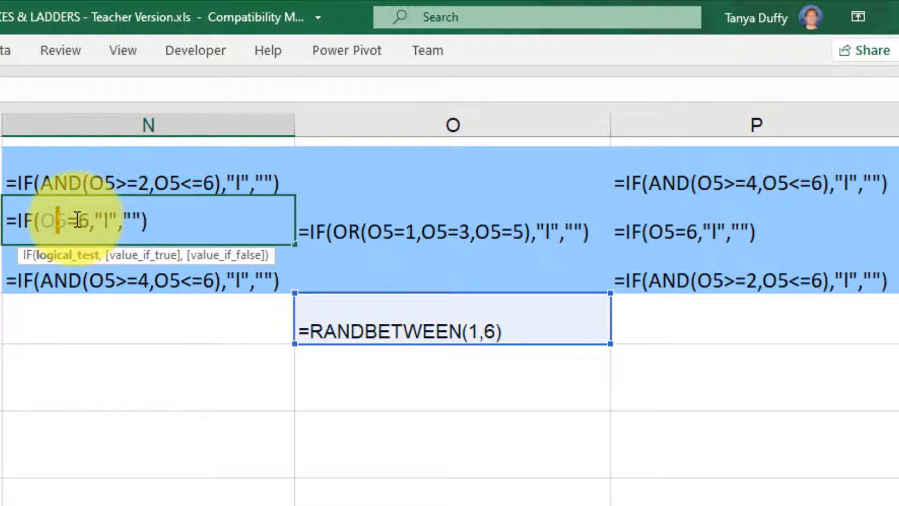
left_click(109, 219)
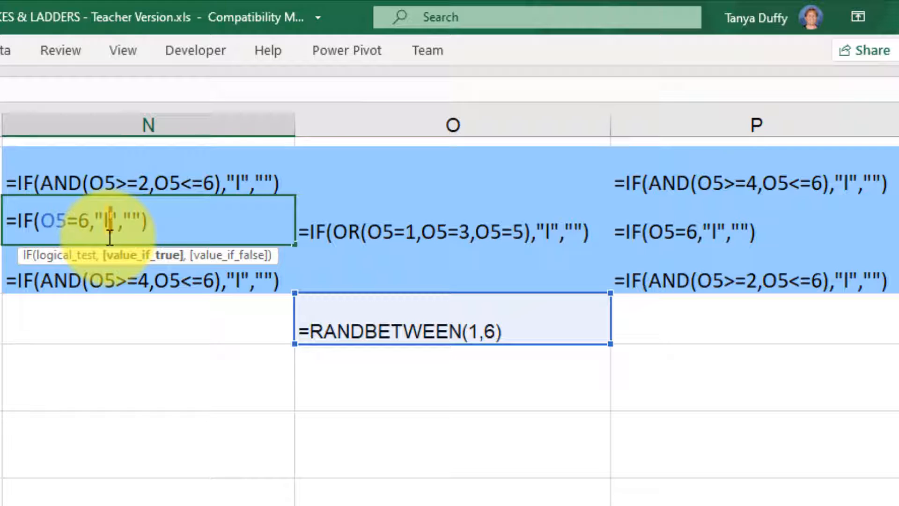
left_click_drag(40, 221, 97, 223)
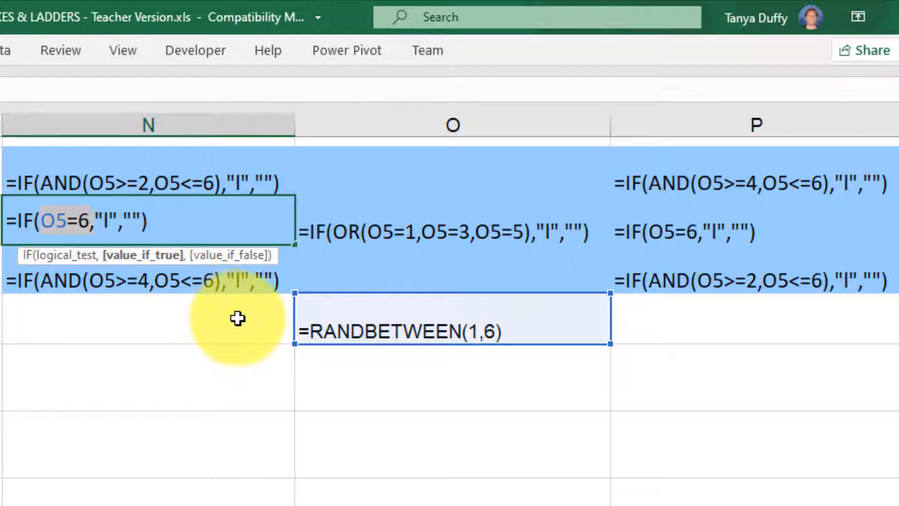
key("Escape")
Examine the formula in cell N4, including both O5 conditions in its AND function and its value-if-true and value-if-false arguments.
left_click(173, 281)
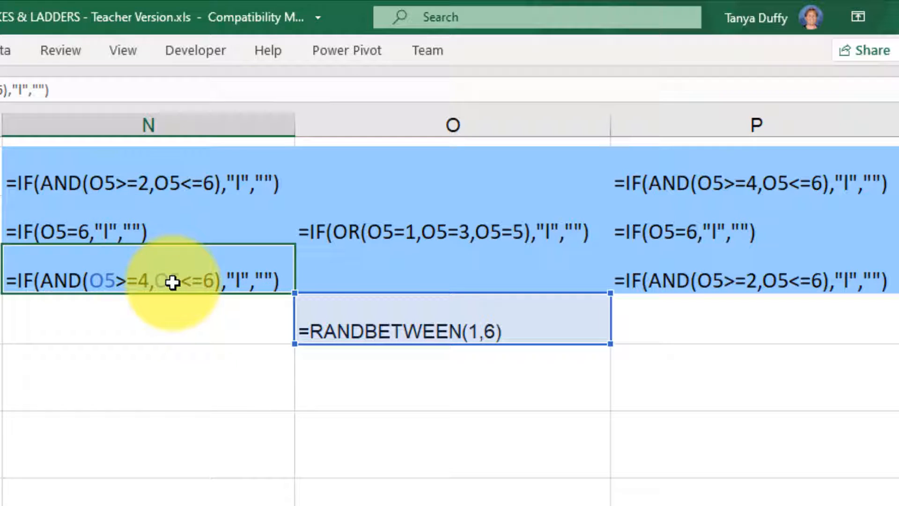
double_click(128, 280)
left_click(48, 271)
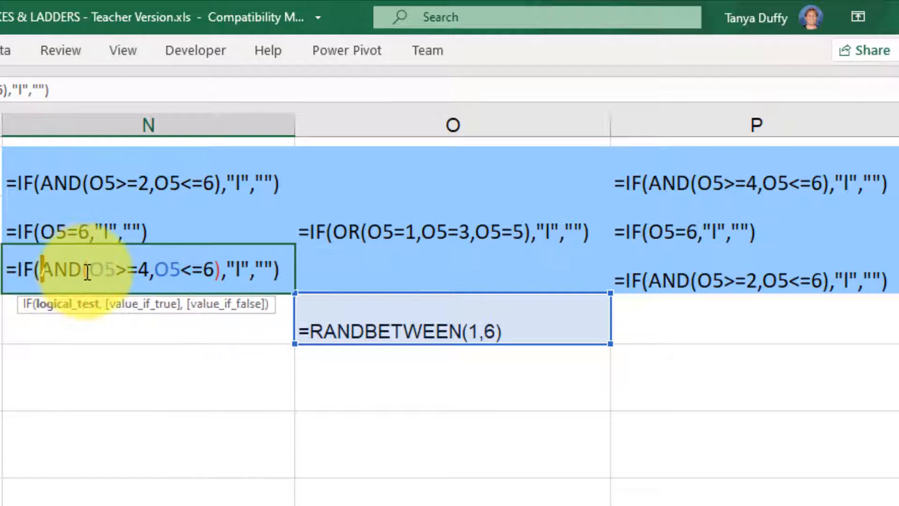
double_click(111, 272)
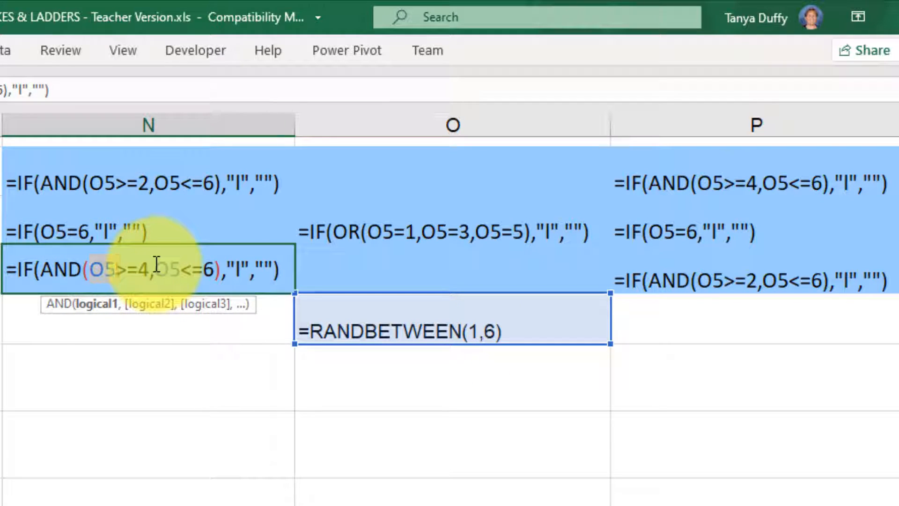
left_click(171, 269)
left_click(198, 271)
type("=")
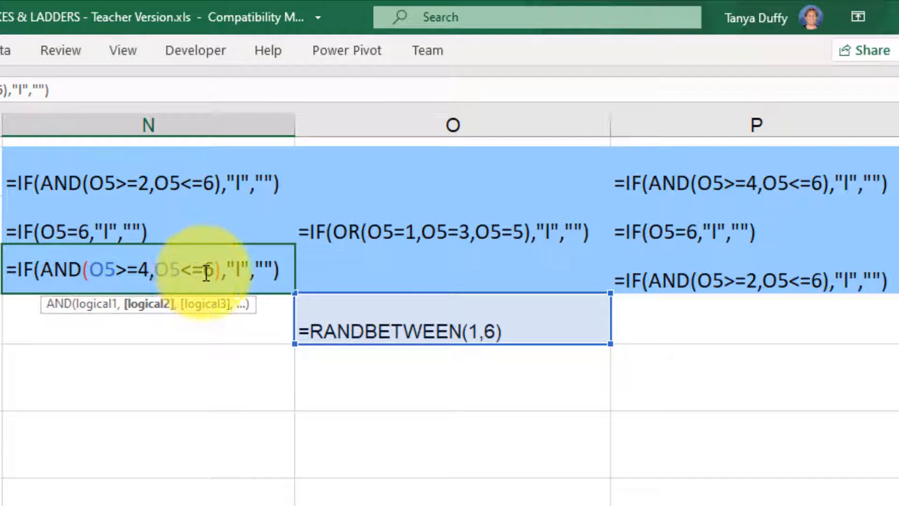
left_click(240, 273)
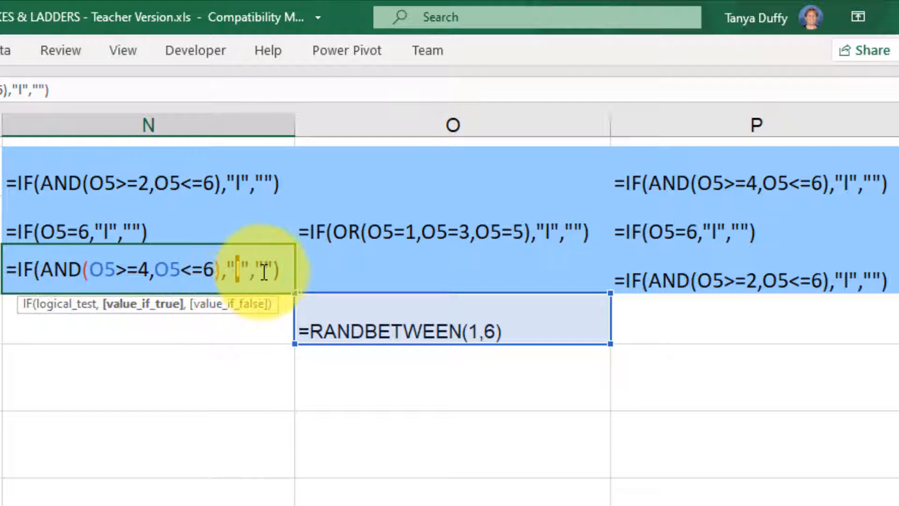
left_click(264, 272)
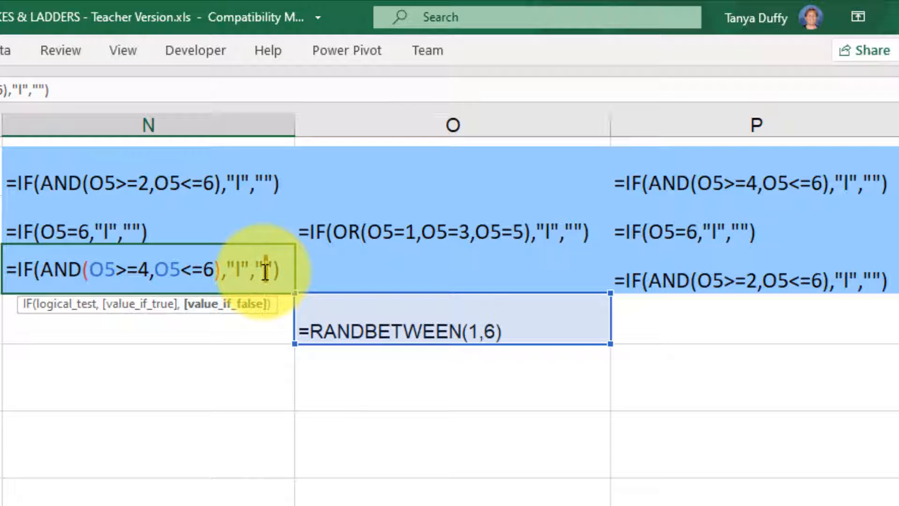
key("Return")
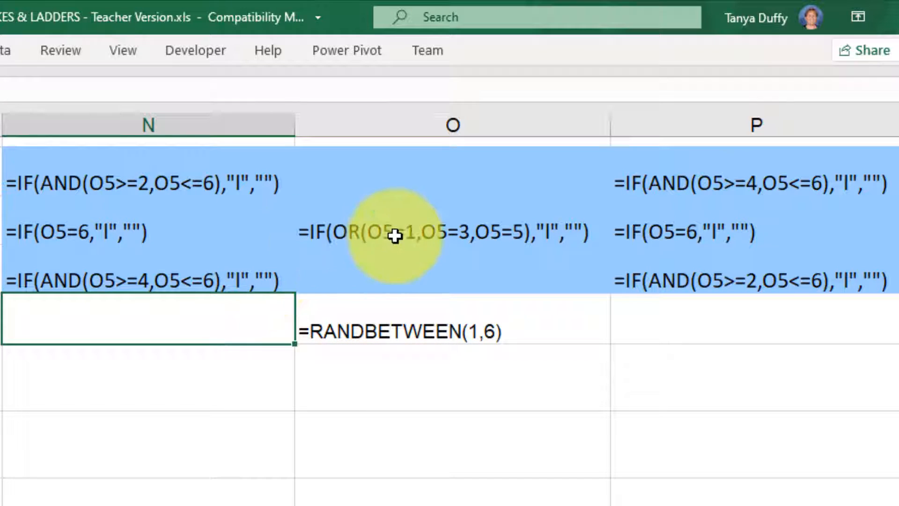
Examine the centre dot formula in cell O3, including the three O5 conditions in its OR function and the true and false results.
left_click(447, 223)
double_click(447, 224)
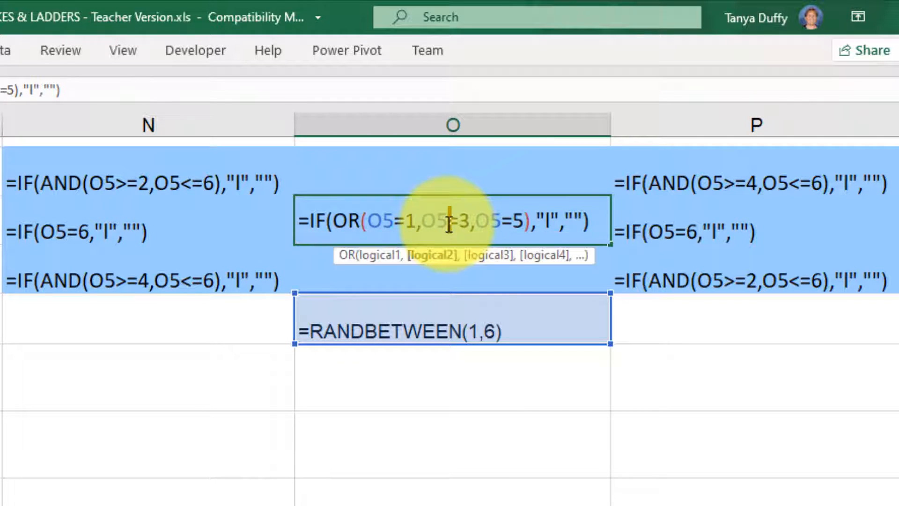
left_click(327, 220)
left_click_drag(370, 218, 393, 218)
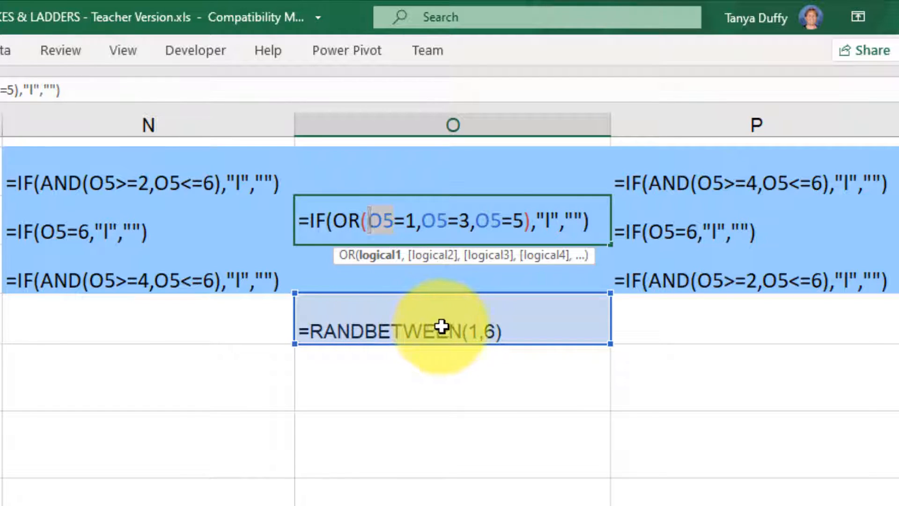
left_click(449, 219)
left_click(514, 219)
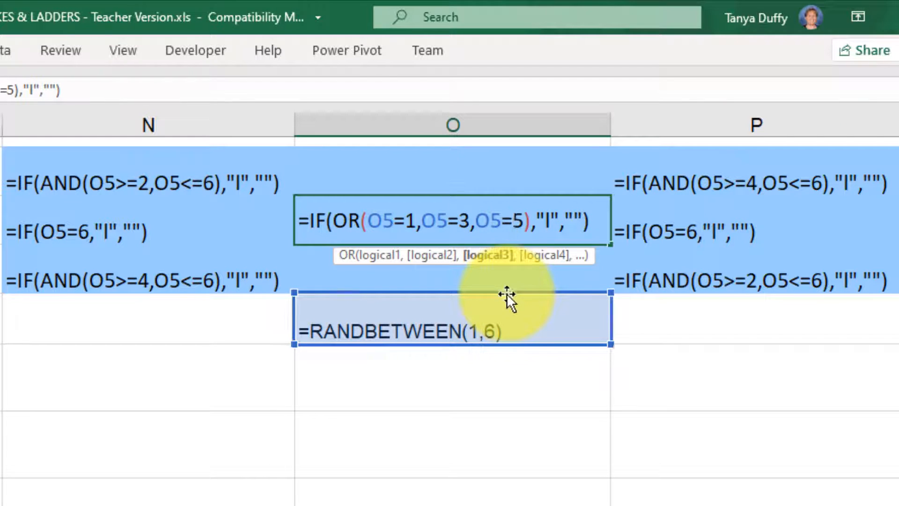
left_click(554, 222)
left_click(574, 222)
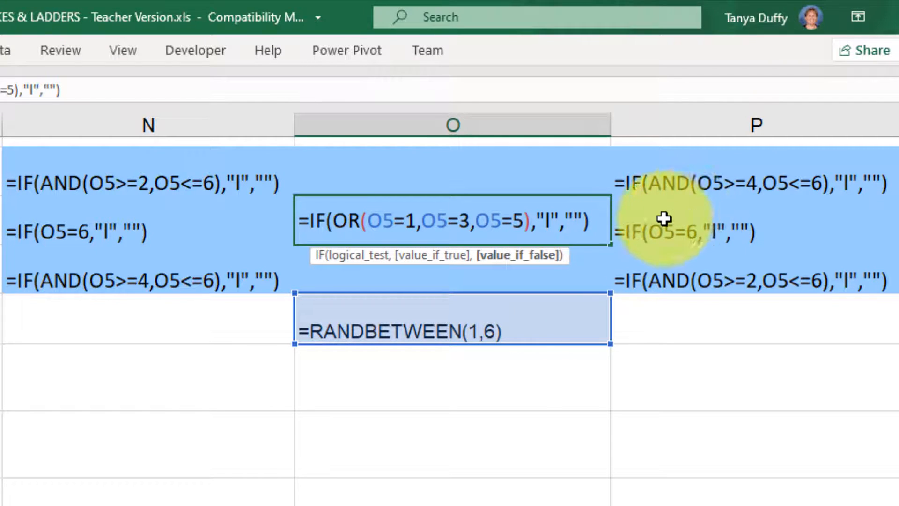
key("Return")
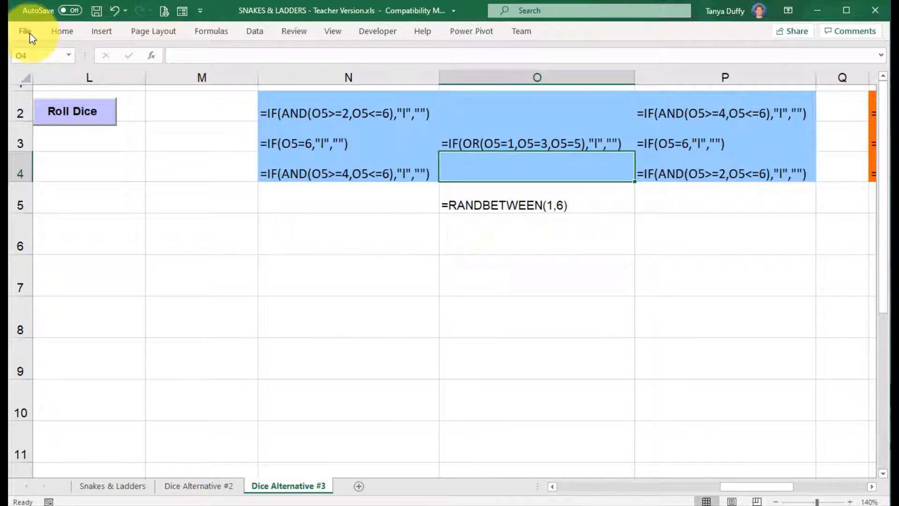
Turn off showing formulas in cells instead of their calculated results for the Dice Alternative #3 worksheet.
left_click(26, 31)
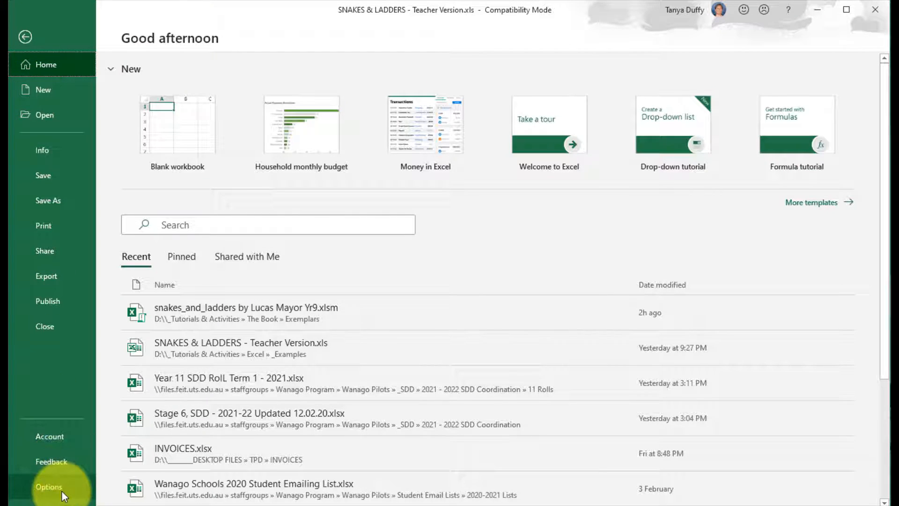
left_click(63, 495)
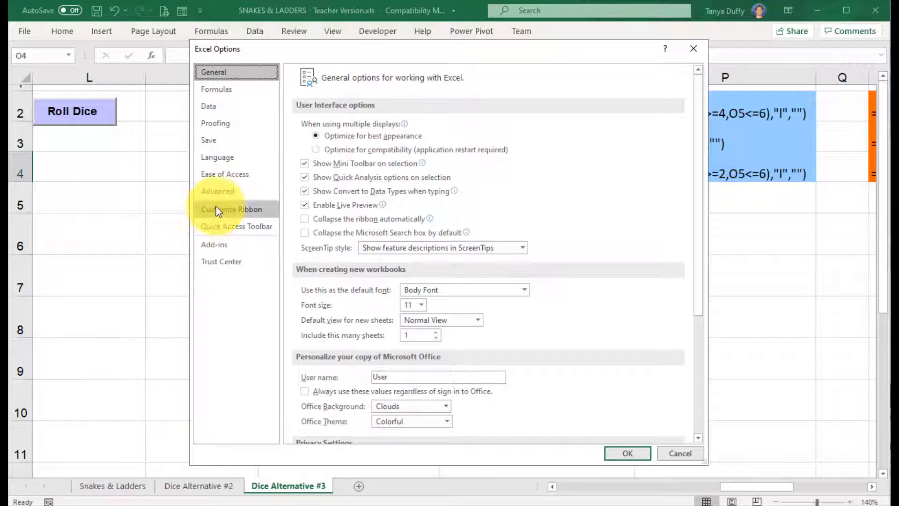
left_click(223, 191)
scroll(496, 339, "down", 1)
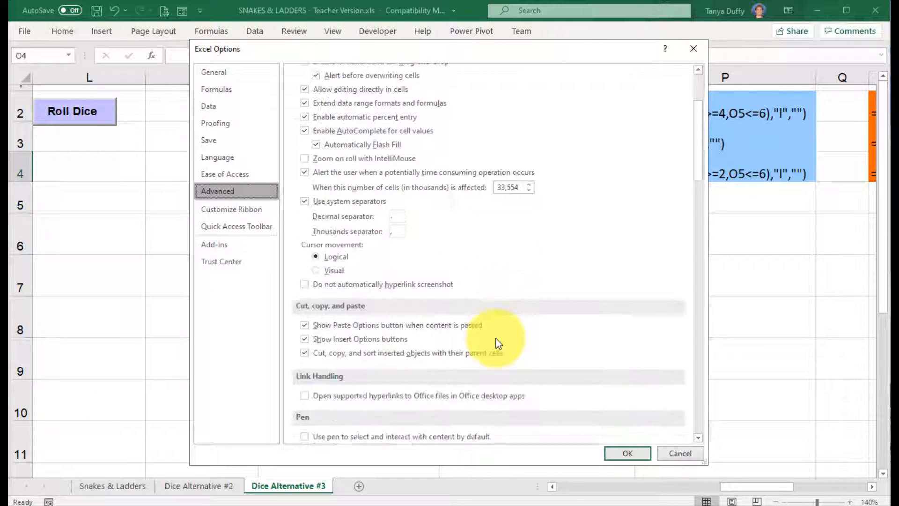
scroll(496, 339, "down", 15)
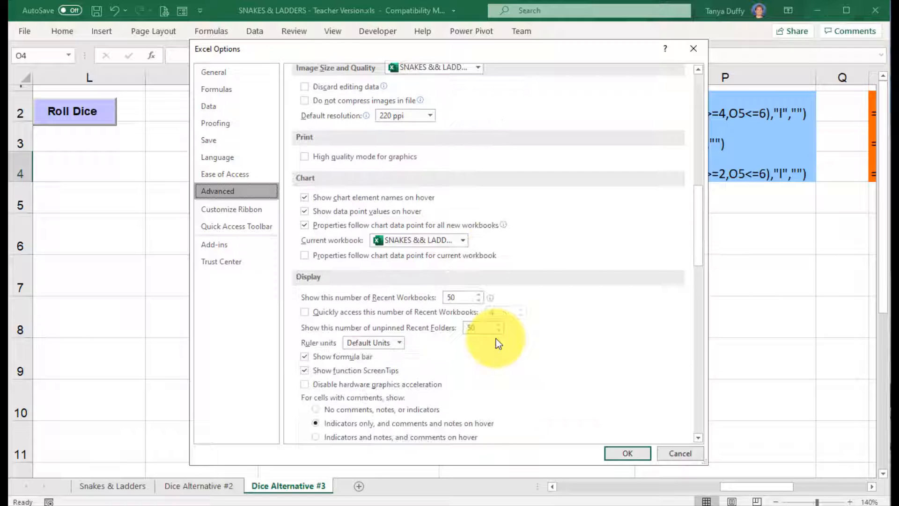
scroll(496, 339, "down", 5)
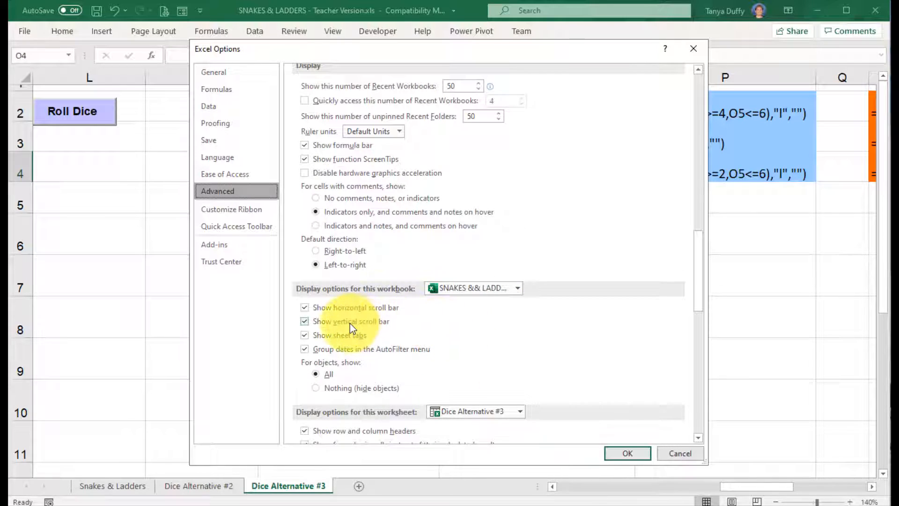
scroll(349, 323, "down", 4)
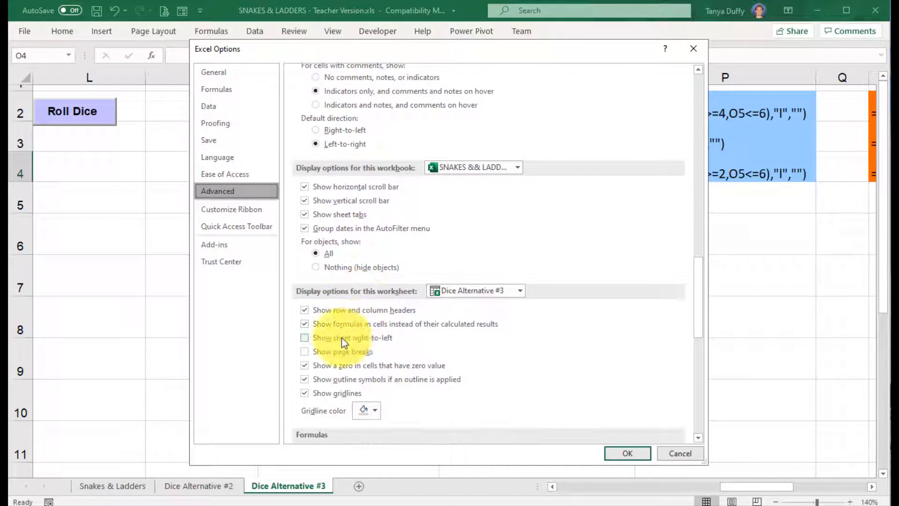
left_click(305, 325)
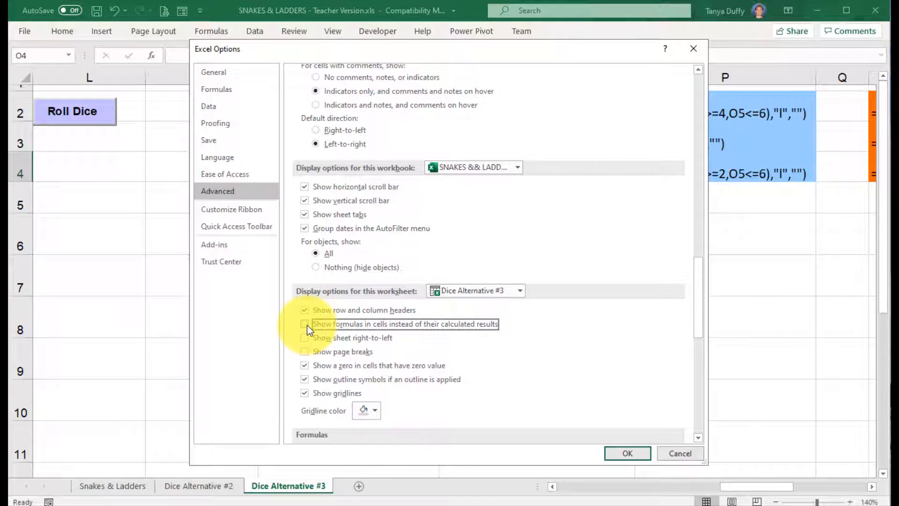
left_click(625, 454)
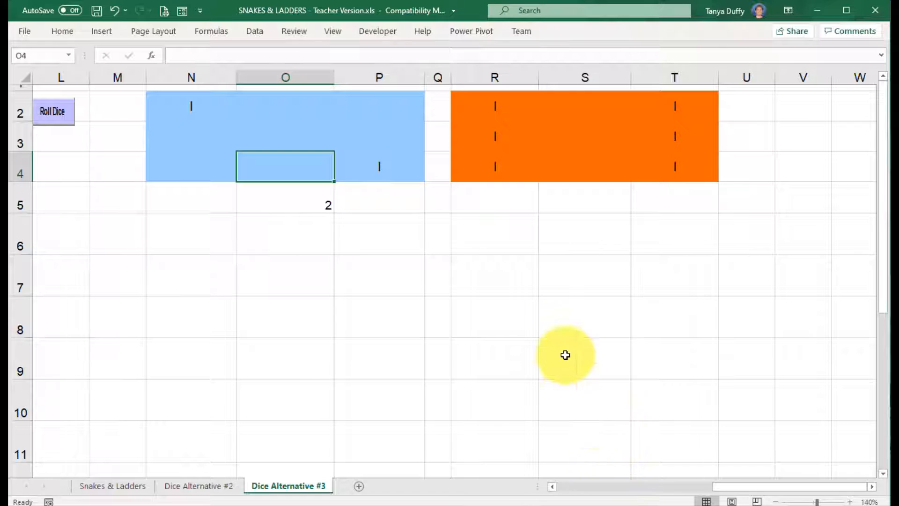
Set the font of both dice in N2:T4 to Wingdings so the letters become dots.
left_click_drag(203, 104, 667, 160)
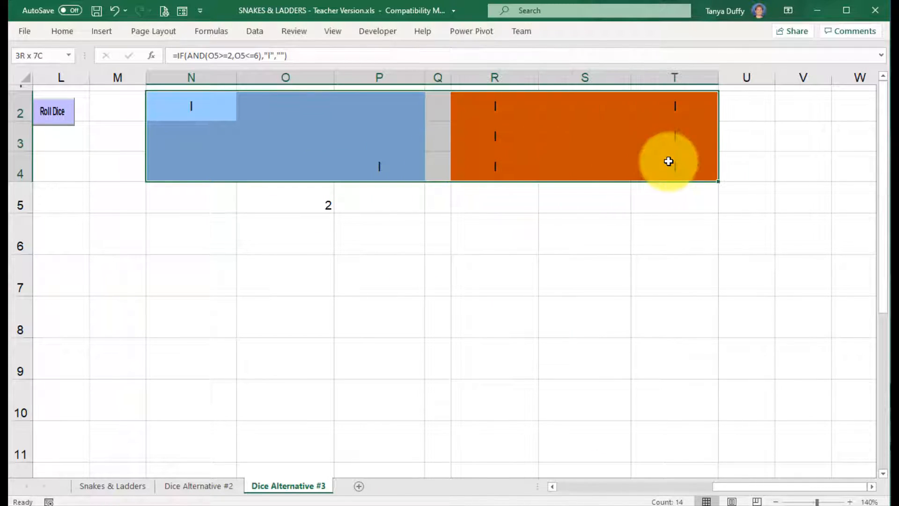
left_click(66, 29)
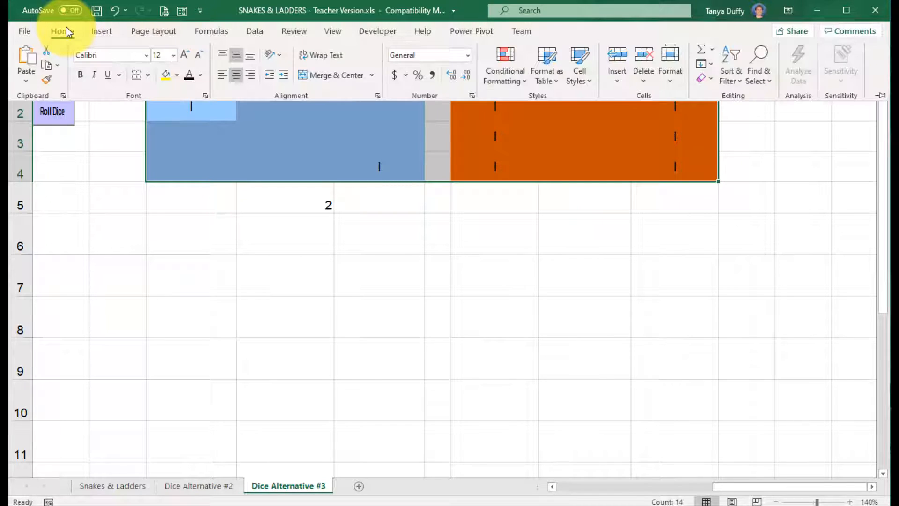
left_click(146, 56)
scroll(167, 281, "down", 10)
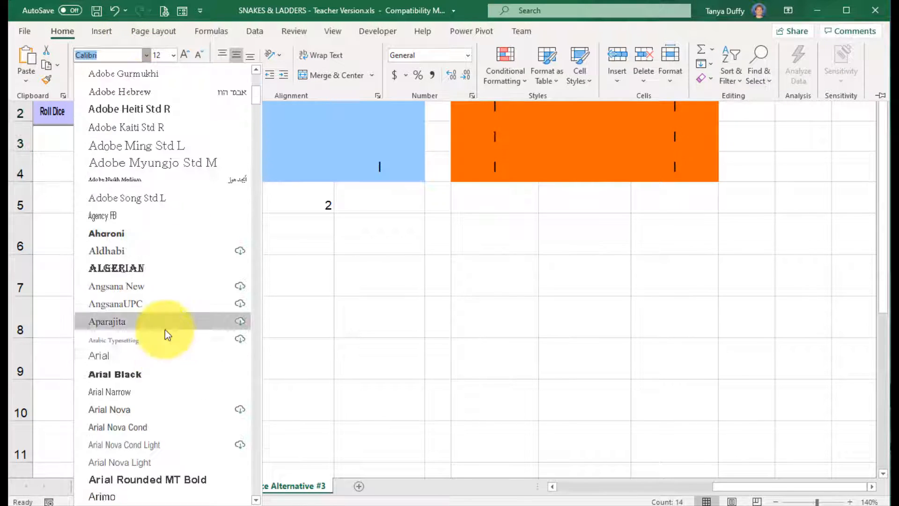
left_click_drag(259, 111, 257, 484)
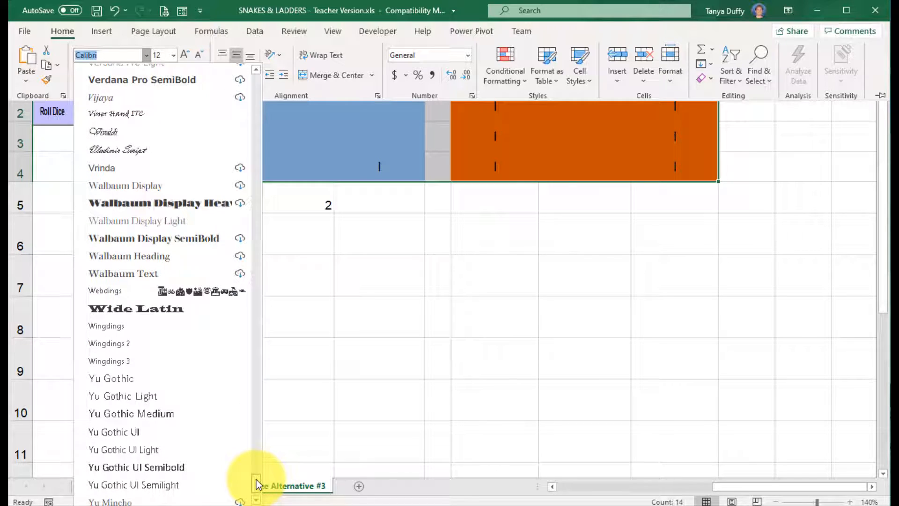
left_click(137, 330)
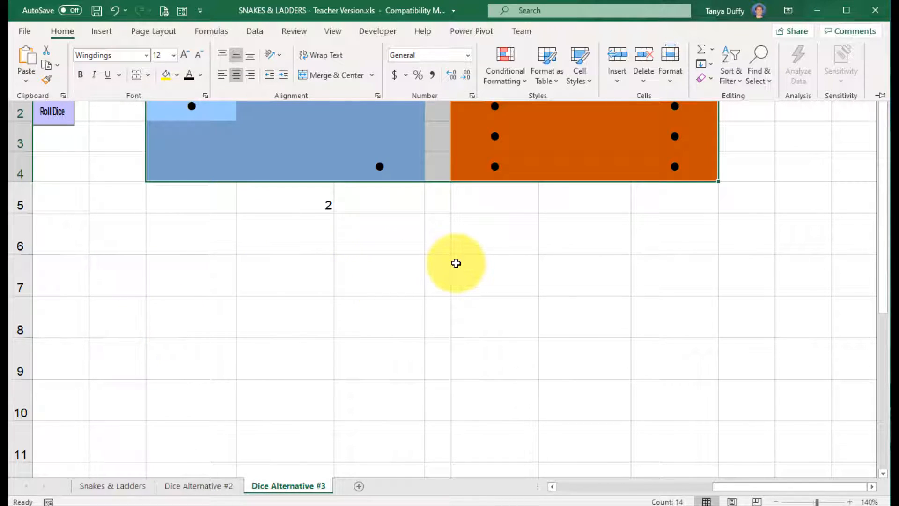
left_click(471, 361)
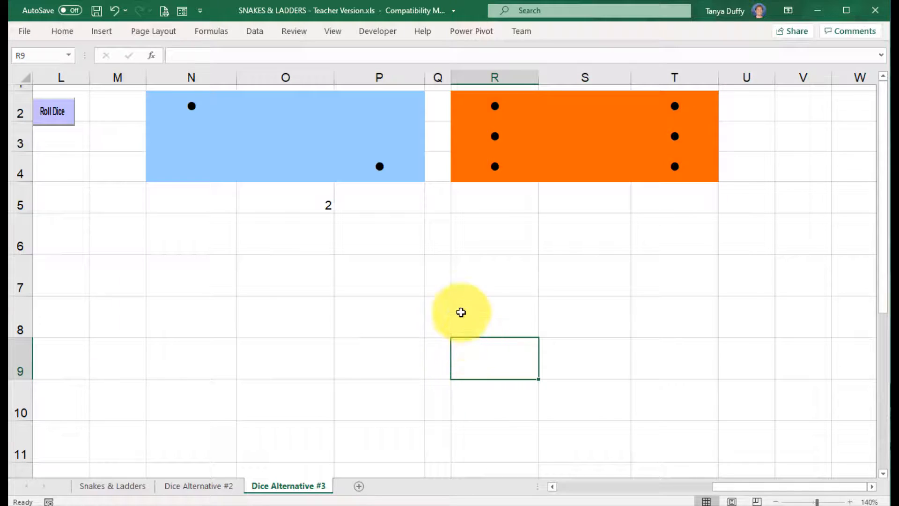
Narrow columns N to T to one equal width for compact dice, and roll both dice several times.
left_click_drag(223, 79, 576, 80)
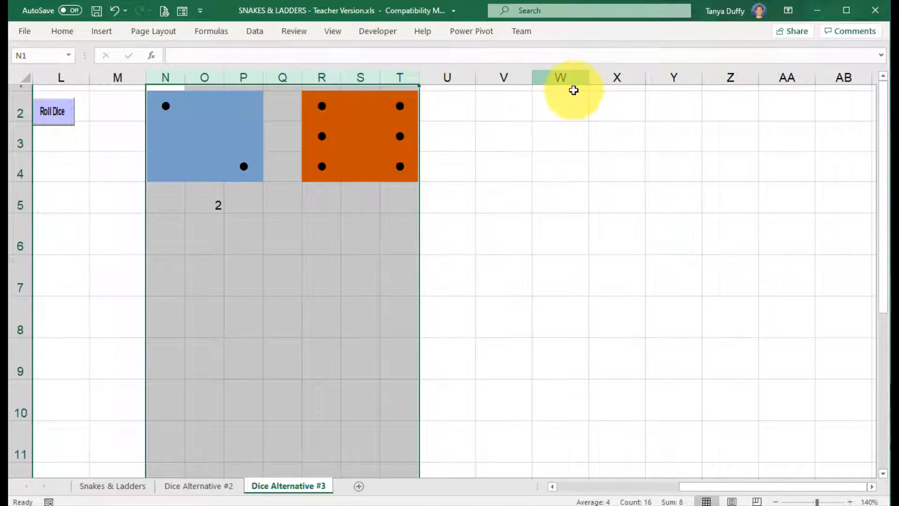
left_click(462, 223)
left_click(55, 114)
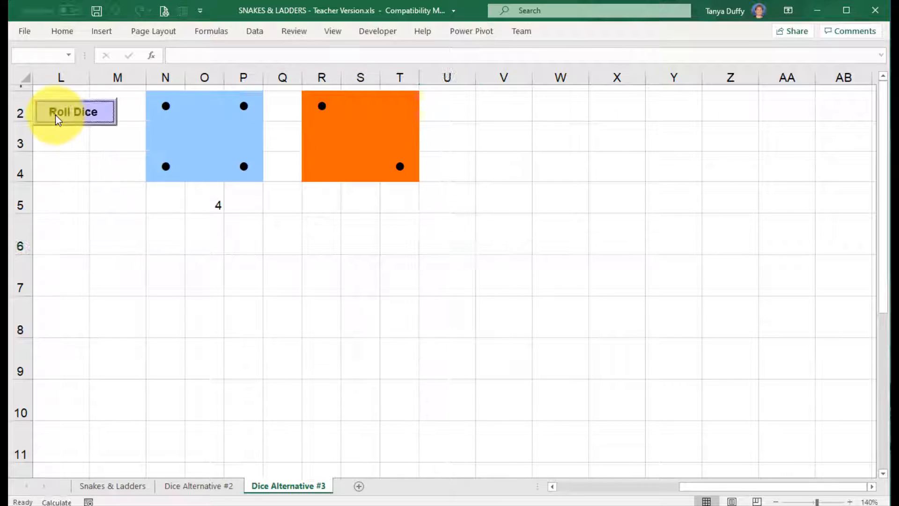
left_click(55, 115)
left_click(55, 114)
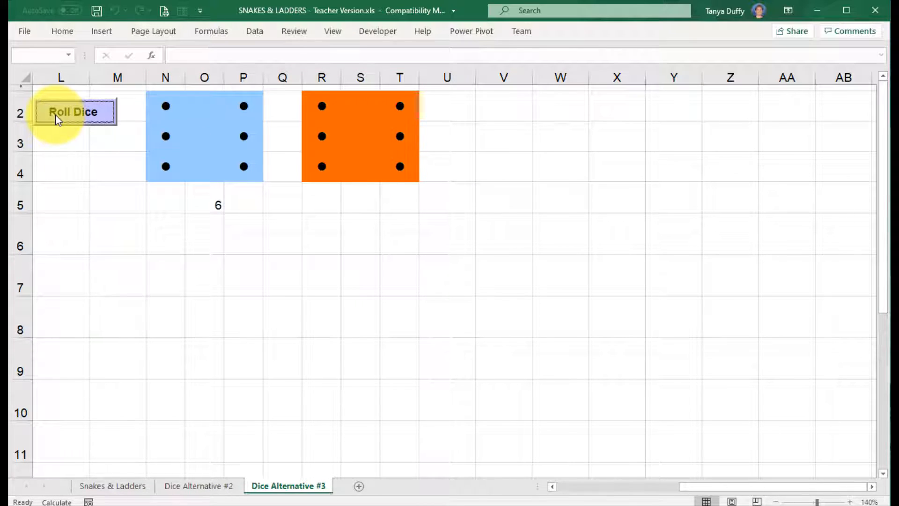
left_click(56, 114)
left_click(56, 115)
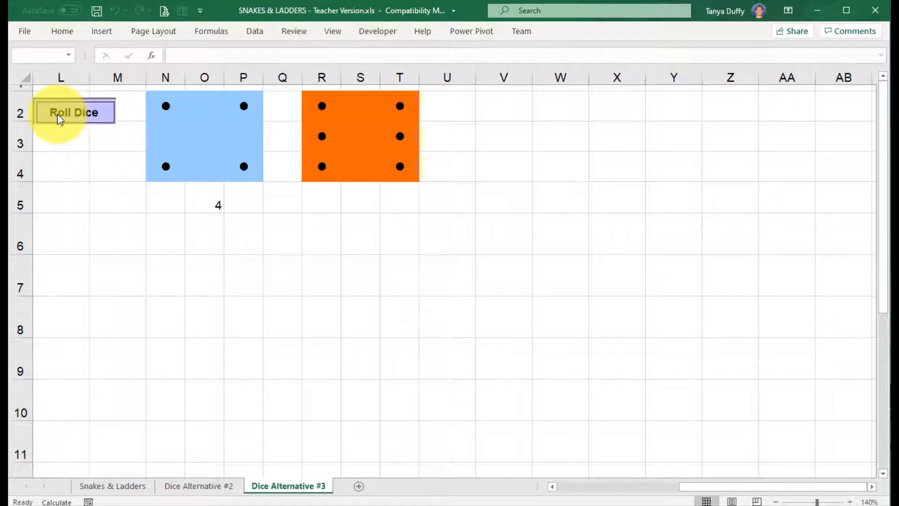
Check the blue die's RANDBETWEEN cell O5 and make the orange die's number in S5 visible with a black font colour.
left_click(209, 202)
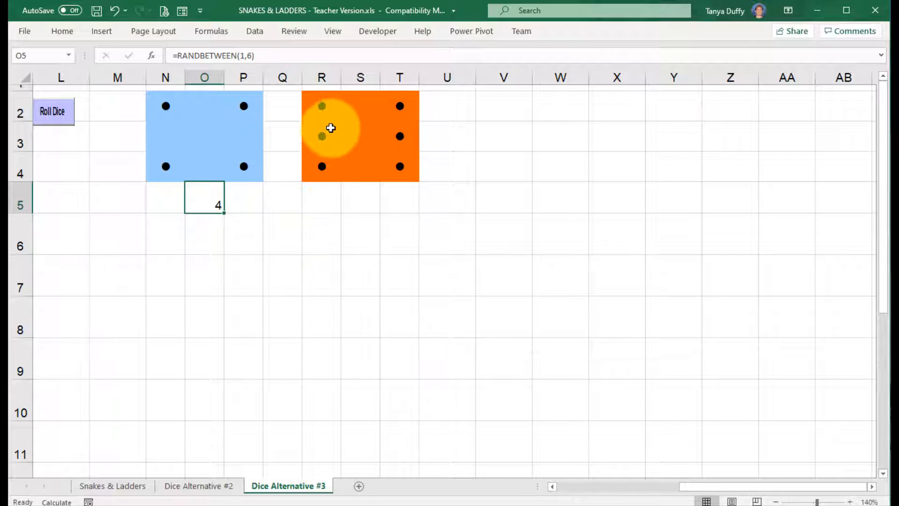
left_click(326, 115)
left_click(358, 202)
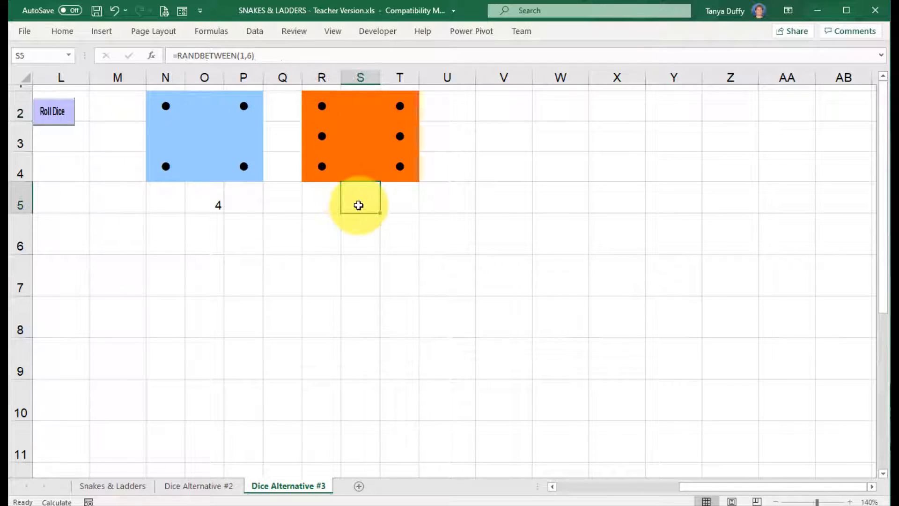
left_click(62, 31)
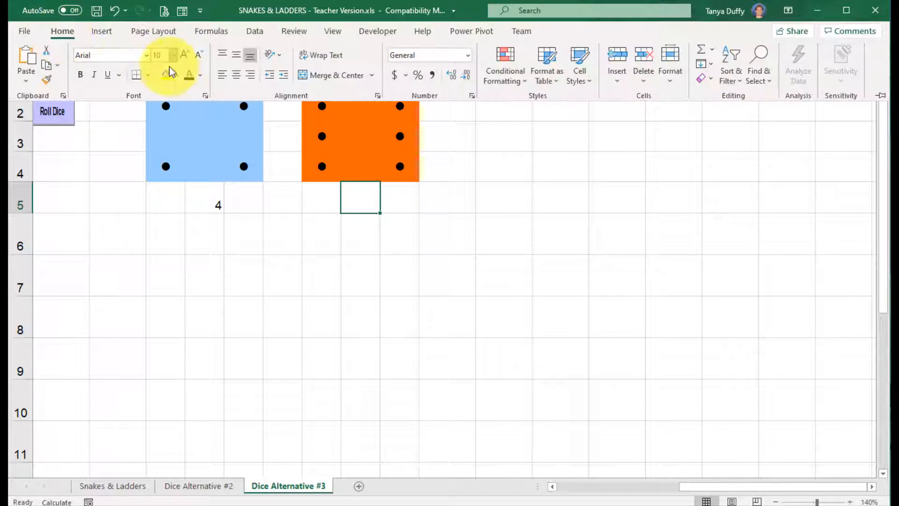
left_click(190, 75)
left_click(370, 197)
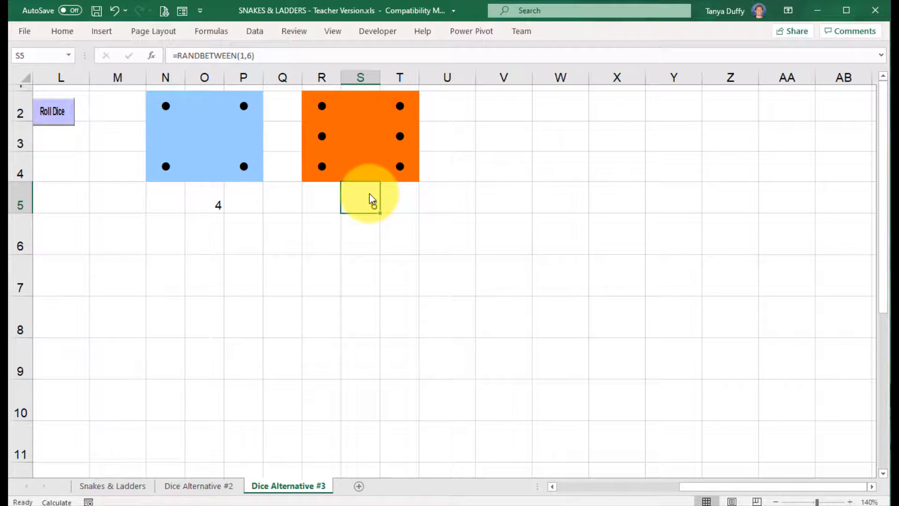
left_click(210, 197)
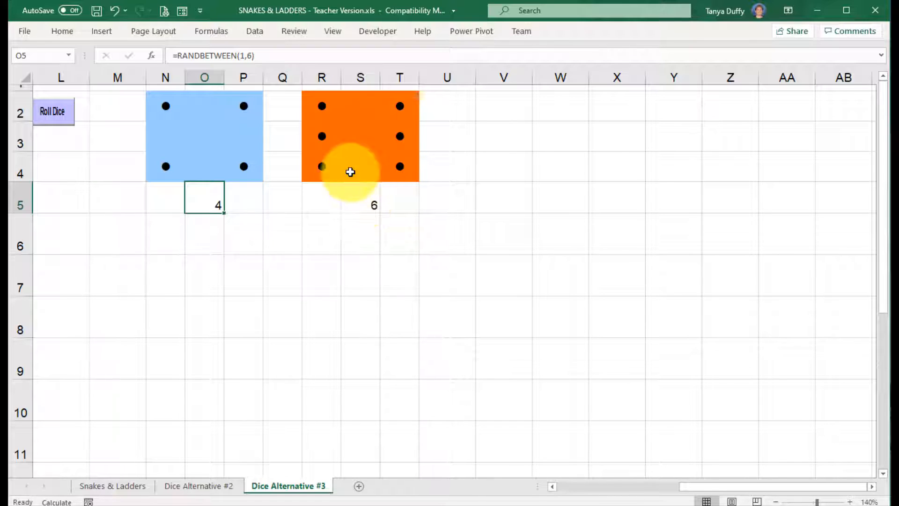
Try a thin crosshatch pattern fill on the blue die in N2:P4, and undo it.
left_click_drag(167, 101, 242, 159)
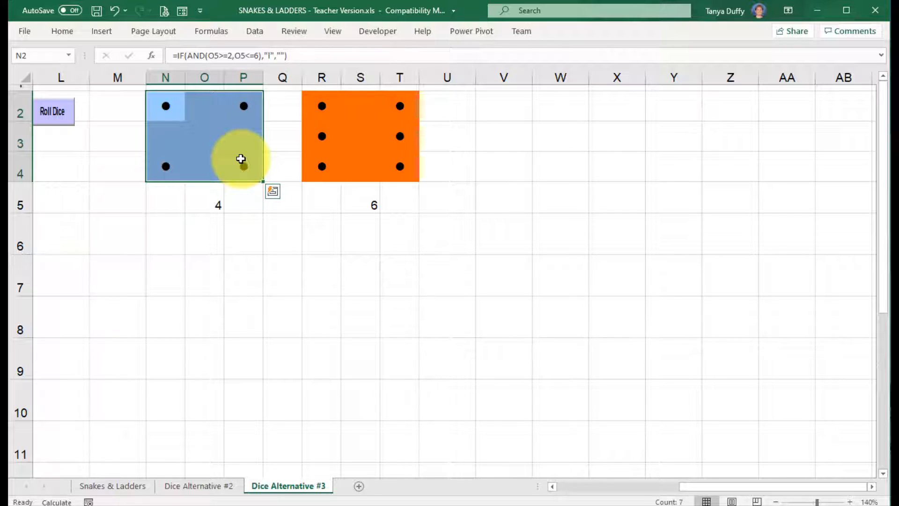
right_click(241, 159)
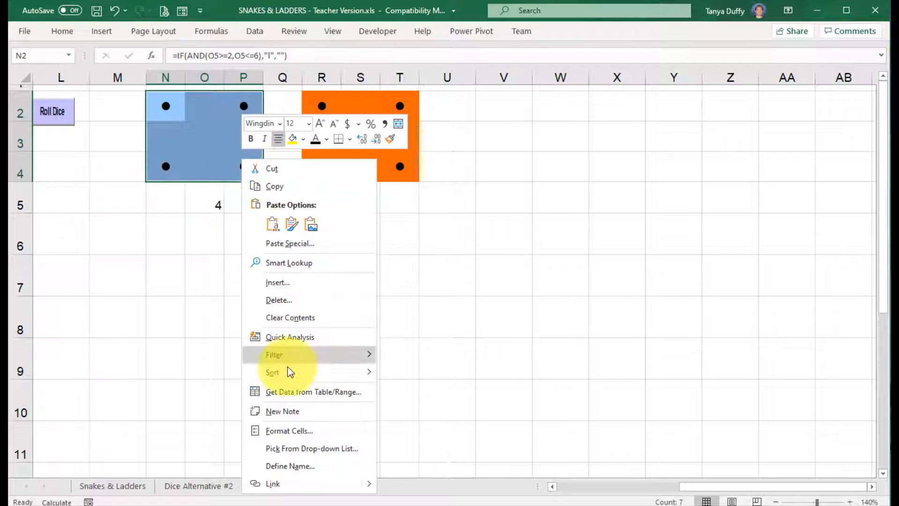
left_click(302, 434)
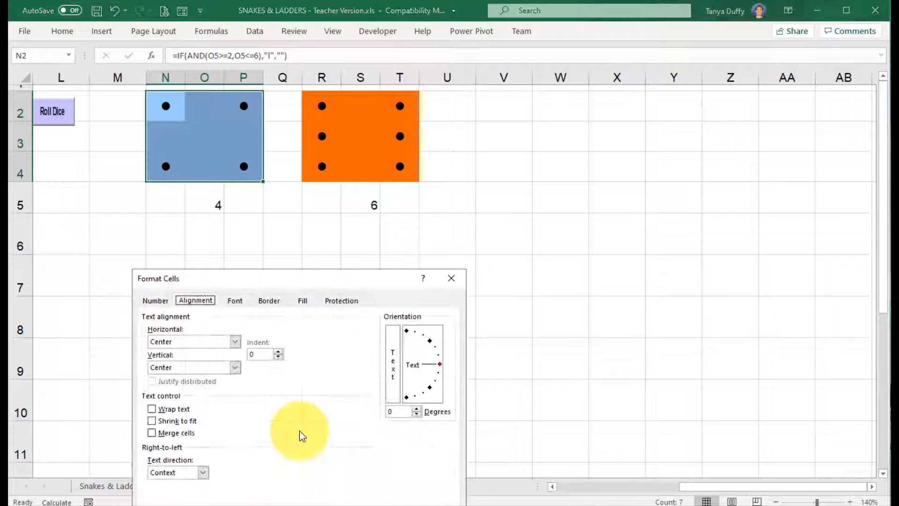
left_click(302, 301)
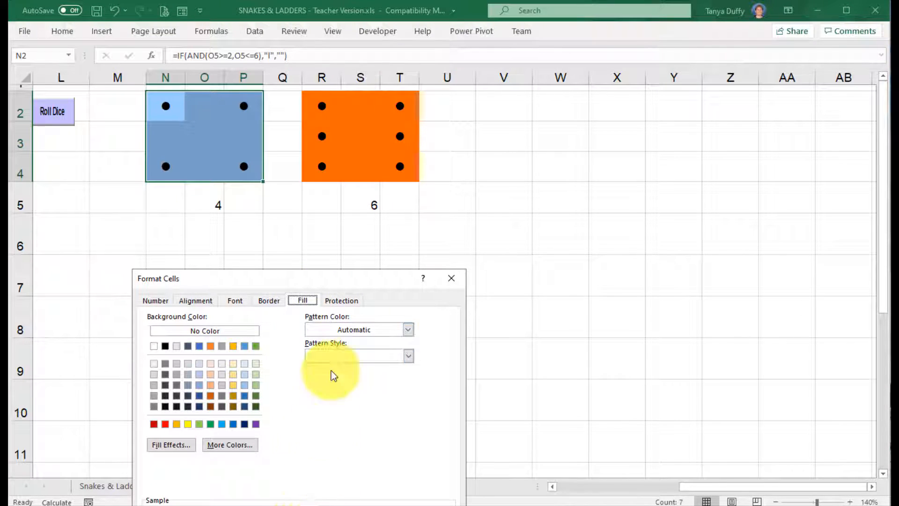
left_click_drag(364, 285, 707, 107)
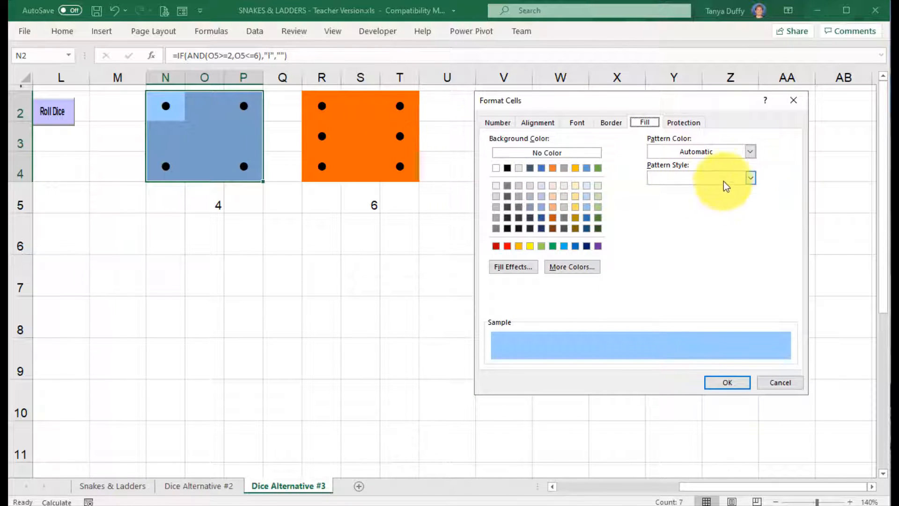
left_click(748, 178)
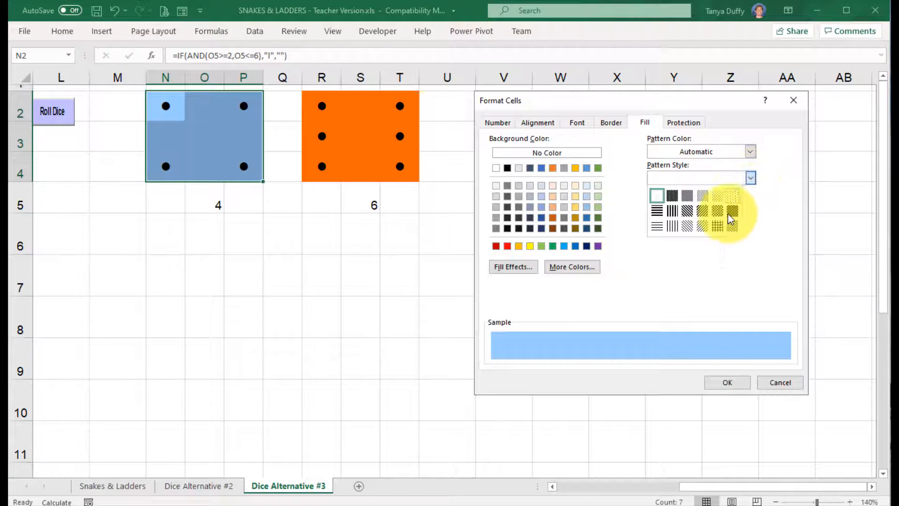
left_click(720, 227)
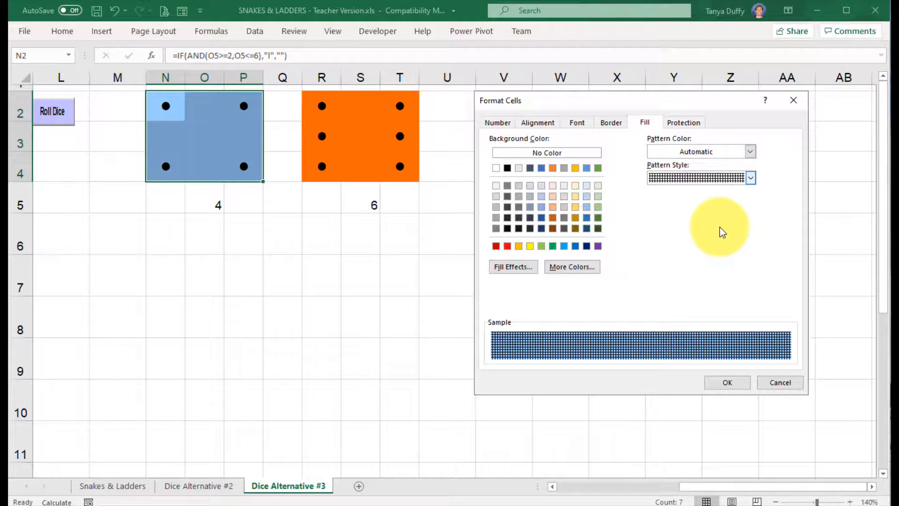
left_click(739, 383)
left_click(682, 335)
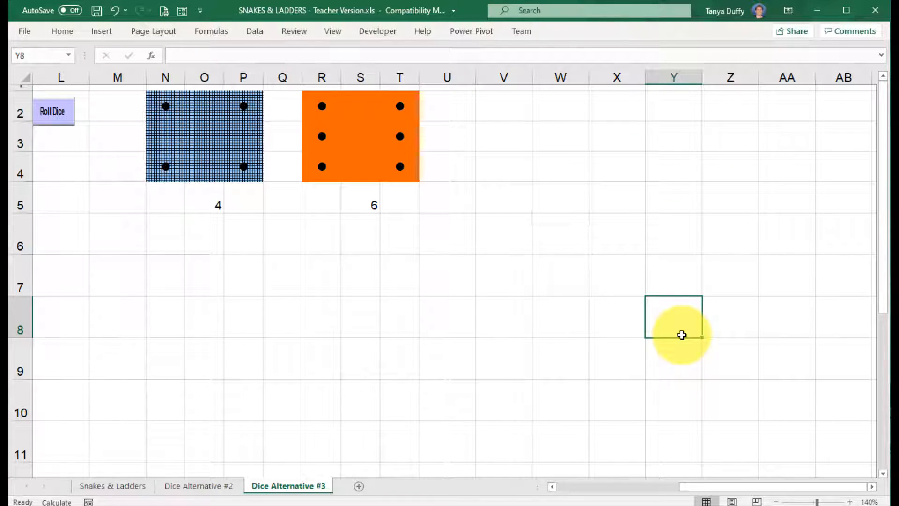
key("ctrl+z")
left_click(579, 247)
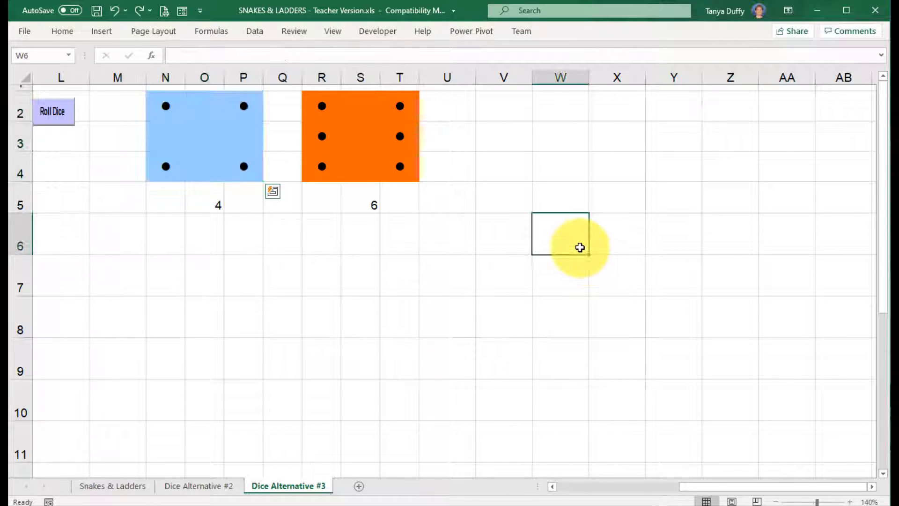
Enlarge the blue die's dots in N2:P4 to font size 20 and roll the dice.
left_click_drag(168, 106, 244, 161)
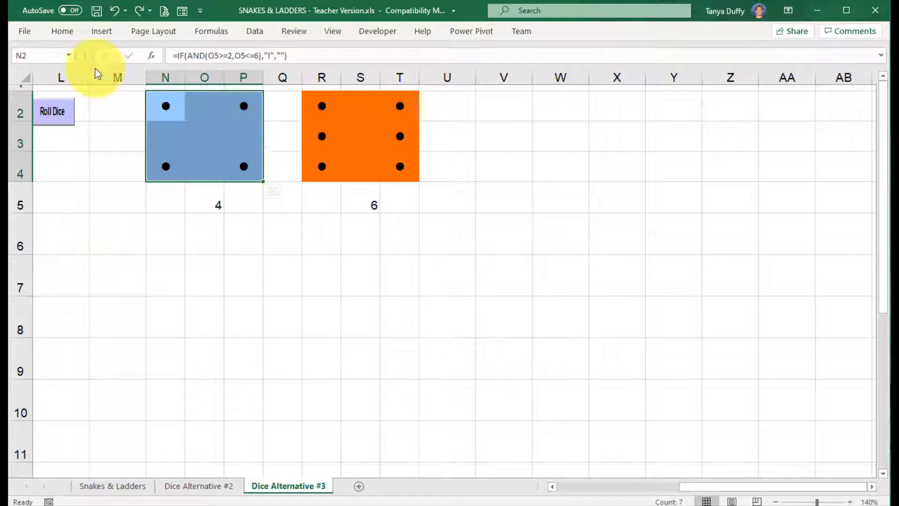
left_click(67, 32)
left_click(184, 54)
left_click(184, 55)
left_click(184, 54)
left_click(183, 55)
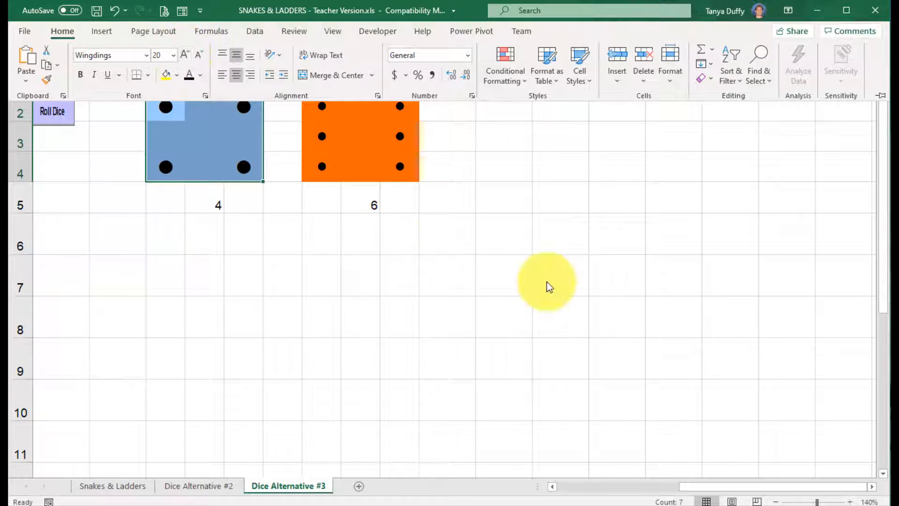
left_click(589, 306)
left_click(202, 246)
left_click(62, 115)
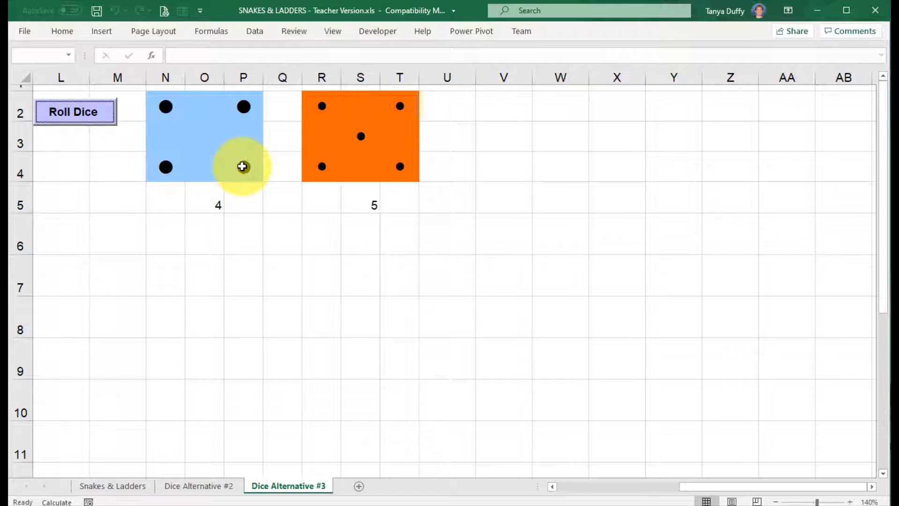
Bring the Snakes & Ladders board into view beside the dice and roll both dice once.
left_click_drag(723, 488, 643, 487)
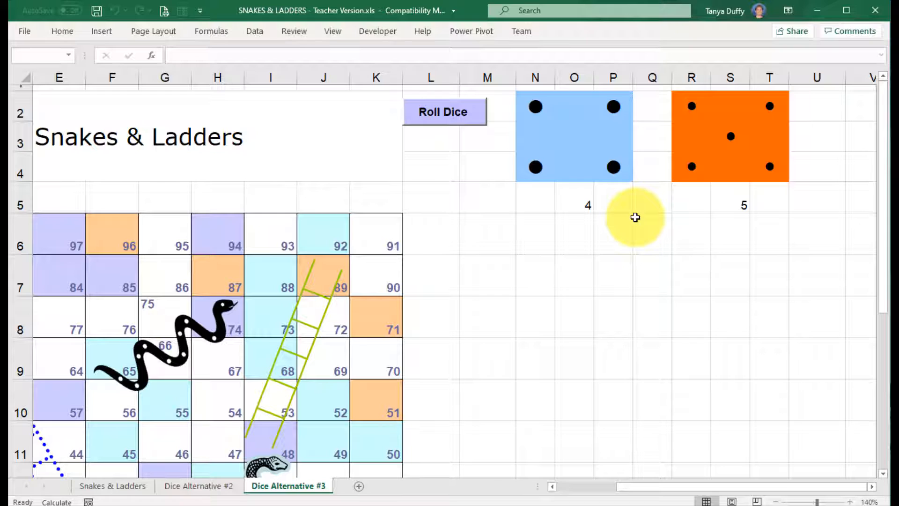
left_click(452, 119)
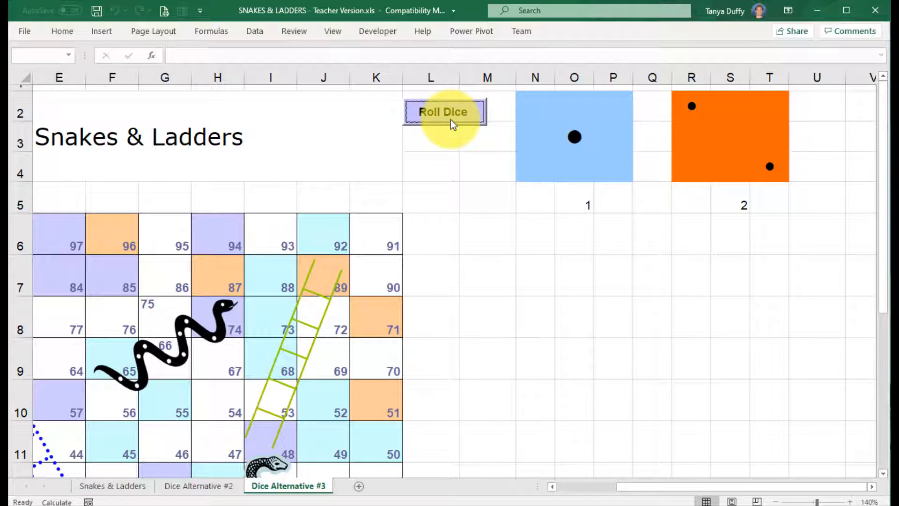
left_click(378, 30)
left_click(529, 343)
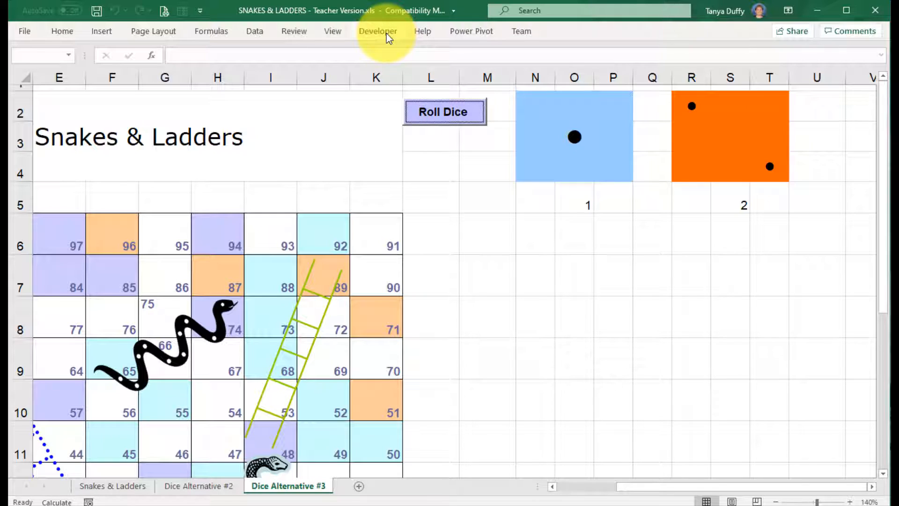
Hide the Developer tab by clearing it in the Main Tabs list of the ribbon customization options.
left_click(476, 34)
right_click(715, 88)
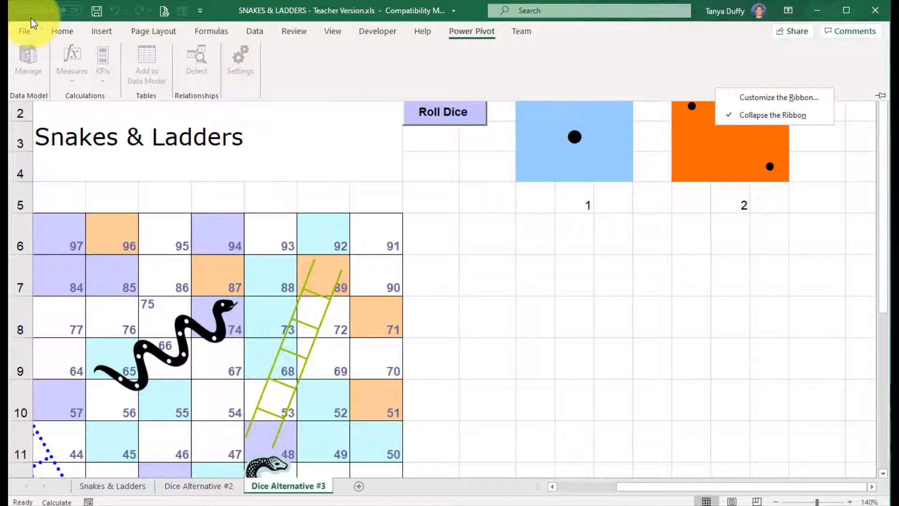
left_click(65, 34)
right_click(357, 62)
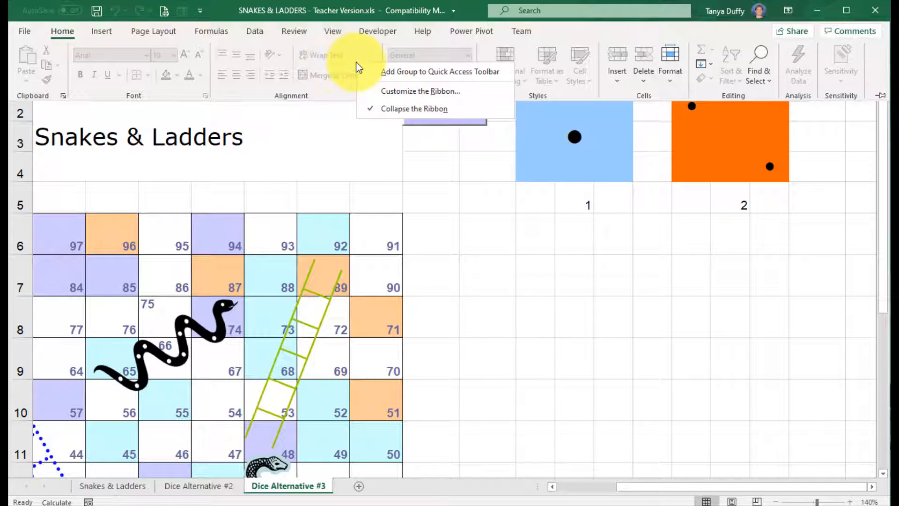
left_click(420, 92)
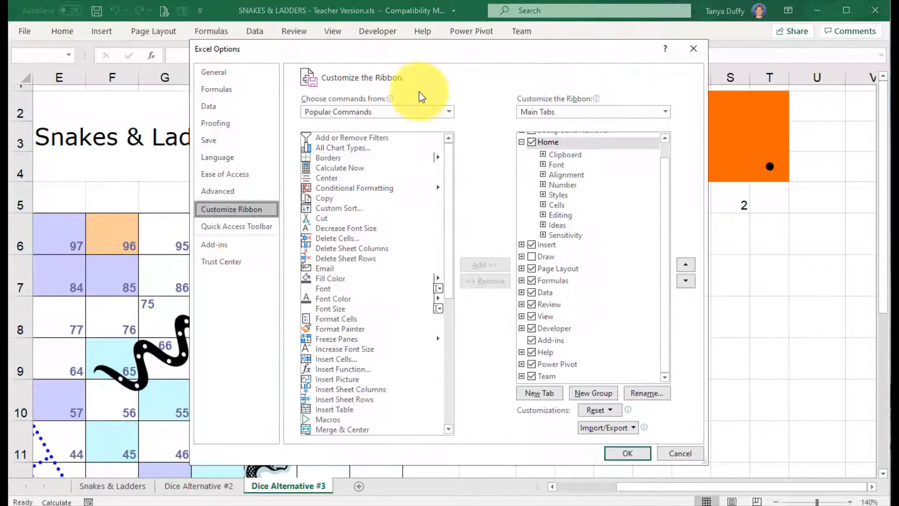
left_click(600, 109)
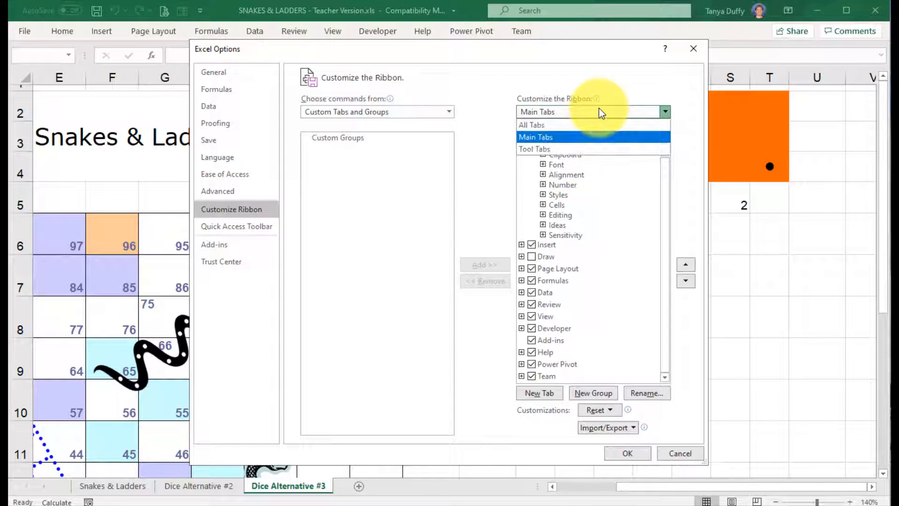
left_click(599, 109)
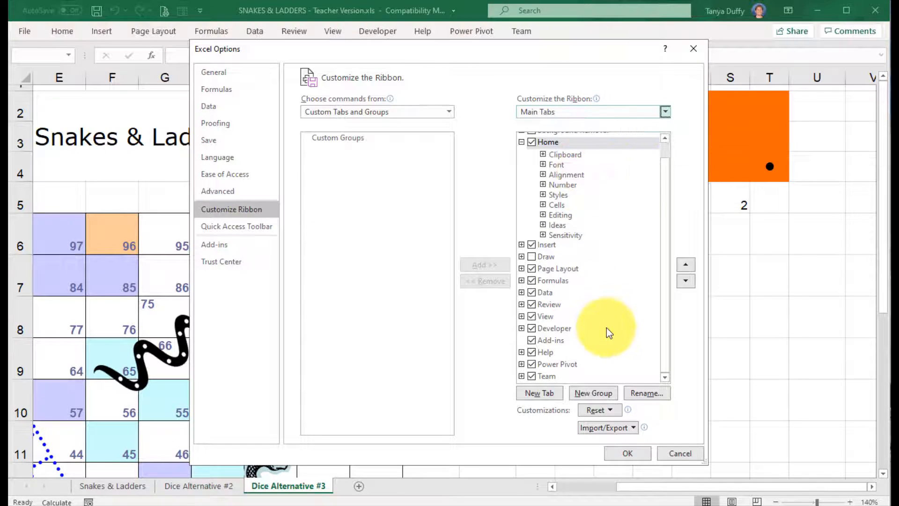
left_click(536, 328)
left_click(532, 328)
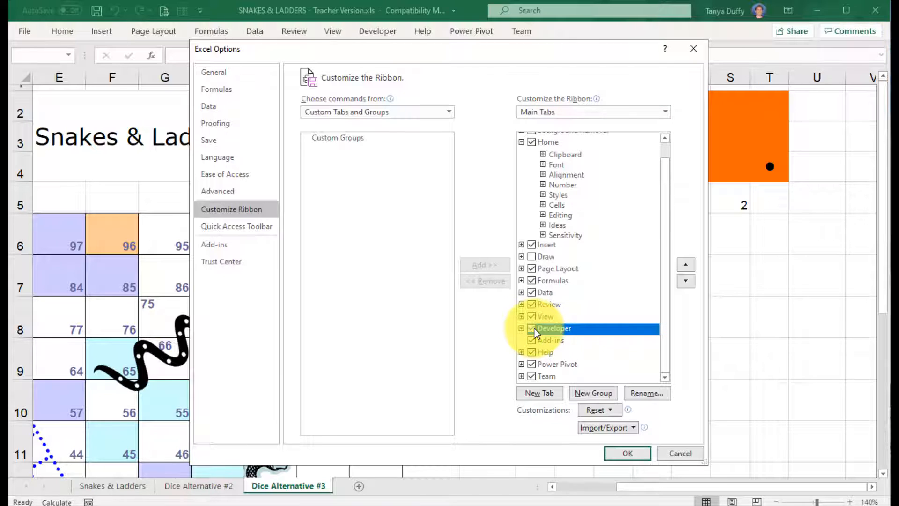
left_click(636, 453)
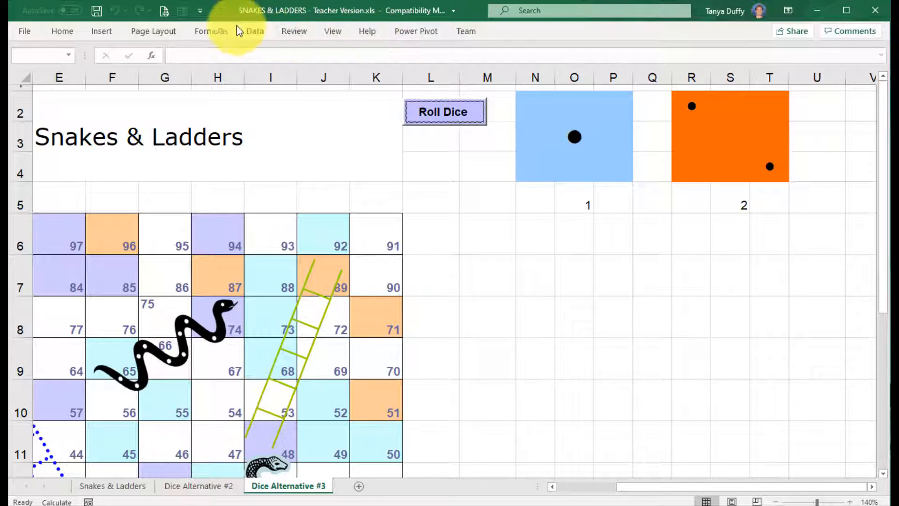
Show the Developer tab by enabling it in the Main Tabs list of the ribbon customization options.
left_click(333, 31)
right_click(345, 57)
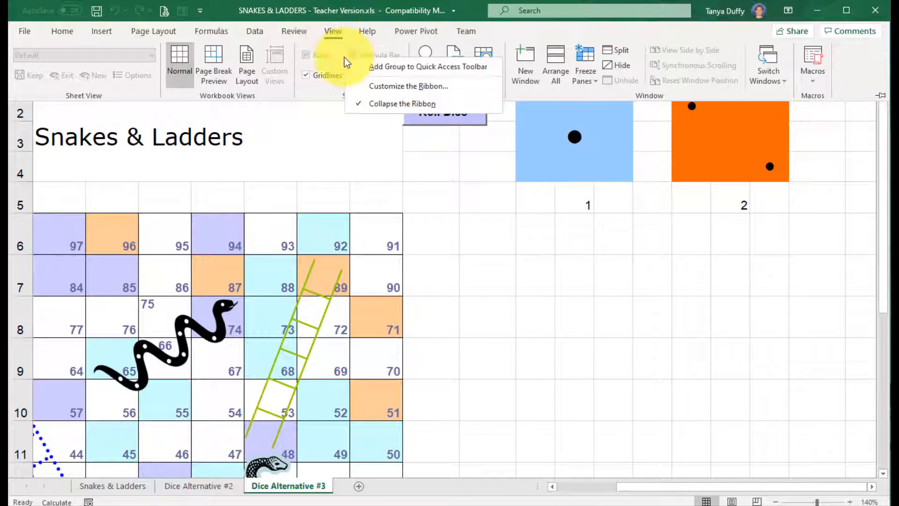
left_click(410, 87)
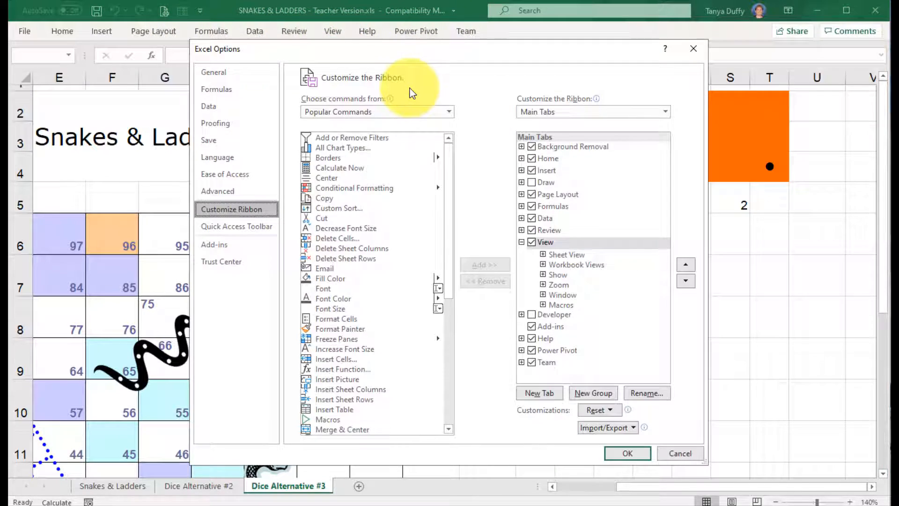
left_click(568, 111)
left_click(568, 112)
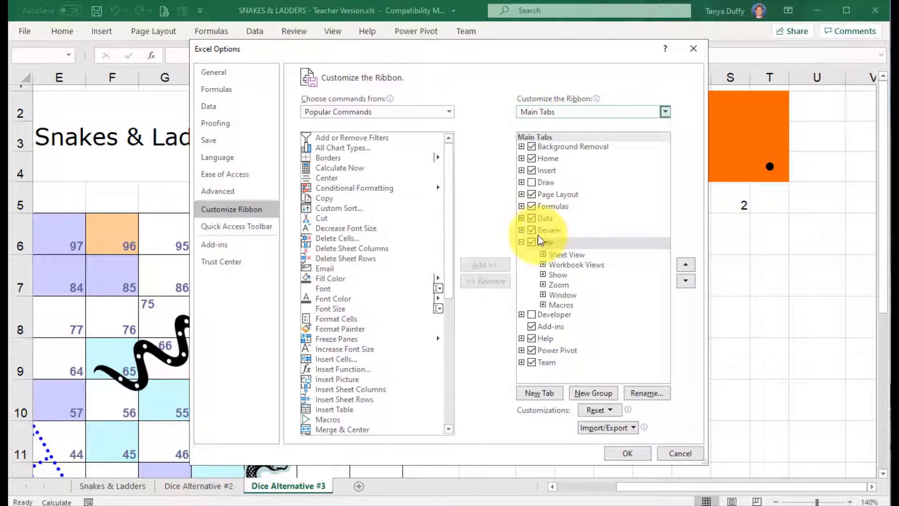
left_click(531, 315)
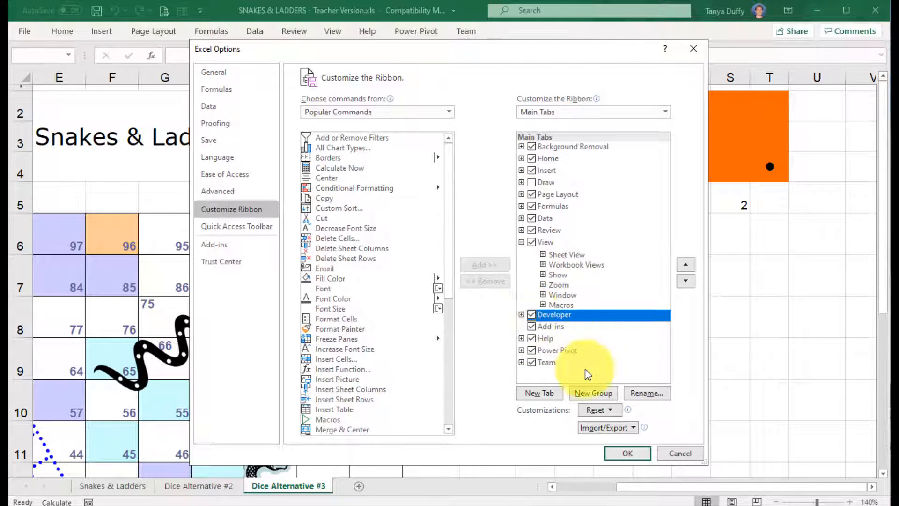
left_click(628, 453)
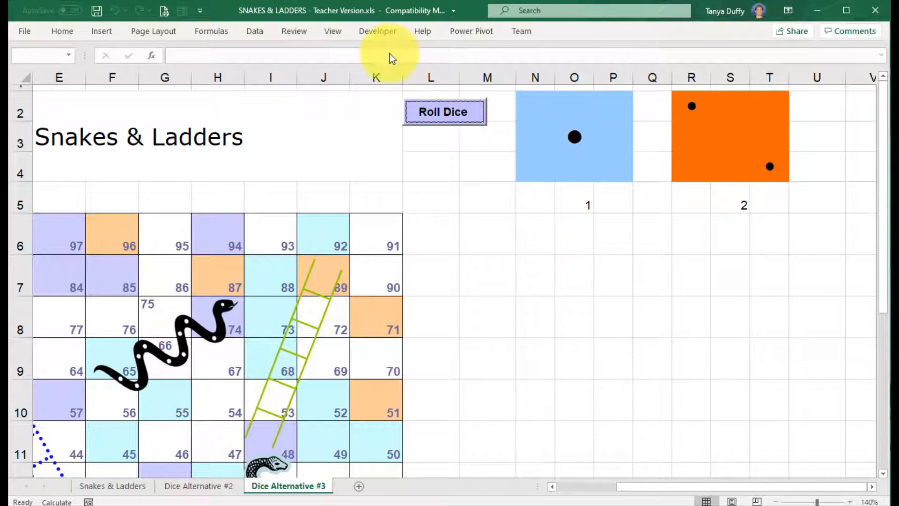
Turn on Design Mode for the sheet's controls and keep the ribbon permanently expanded.
left_click(378, 32)
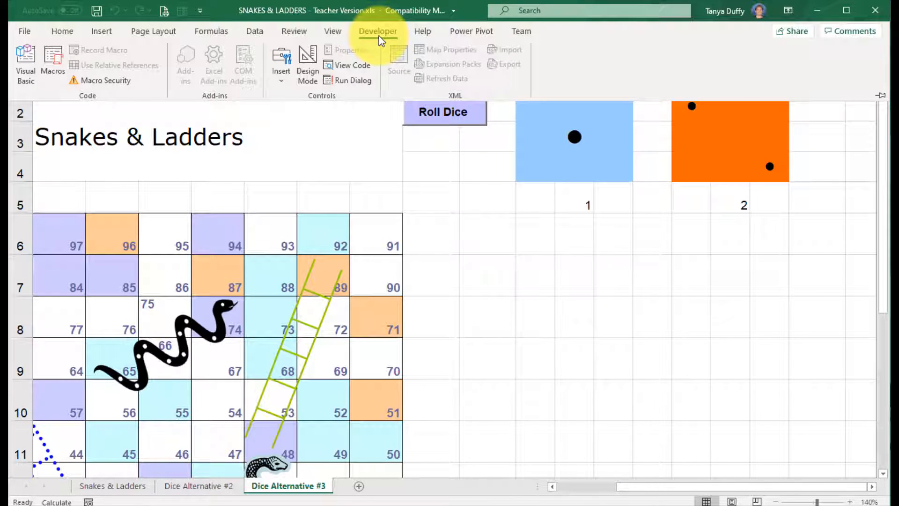
left_click(305, 66)
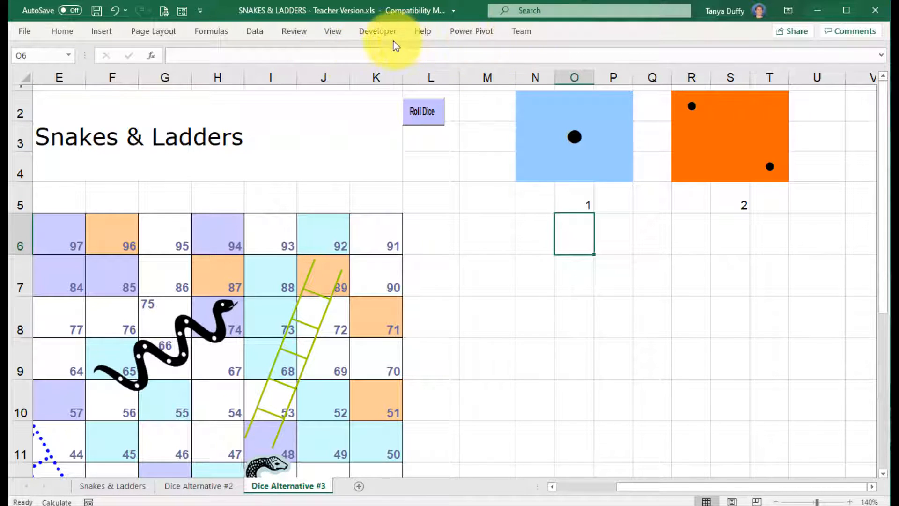
left_click(381, 32)
left_click(881, 97)
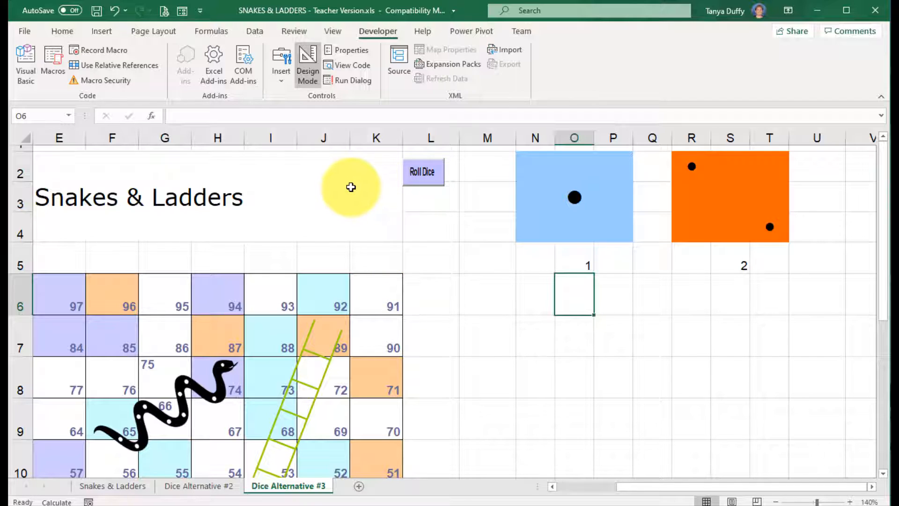
Insert an ActiveX command button about 71 by 22 points below the dice, starting in L6 and ending in N7.
left_click(276, 80)
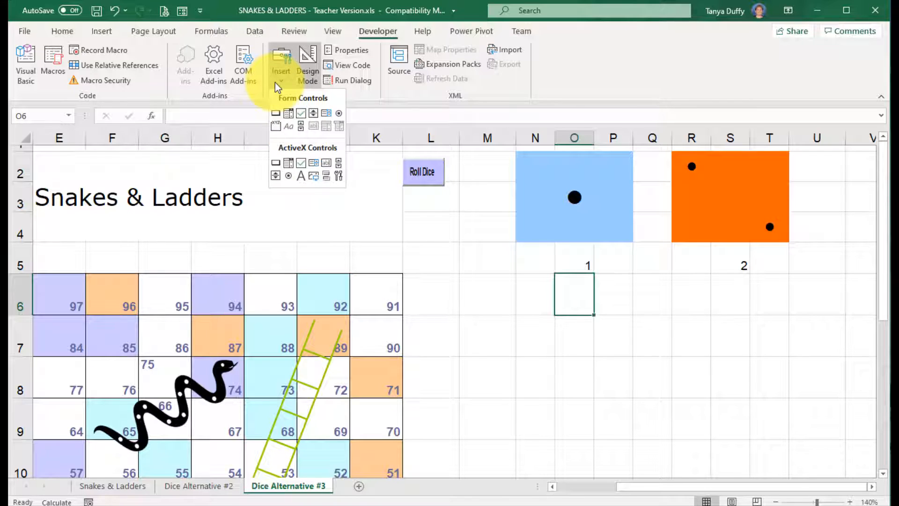
left_click(276, 163)
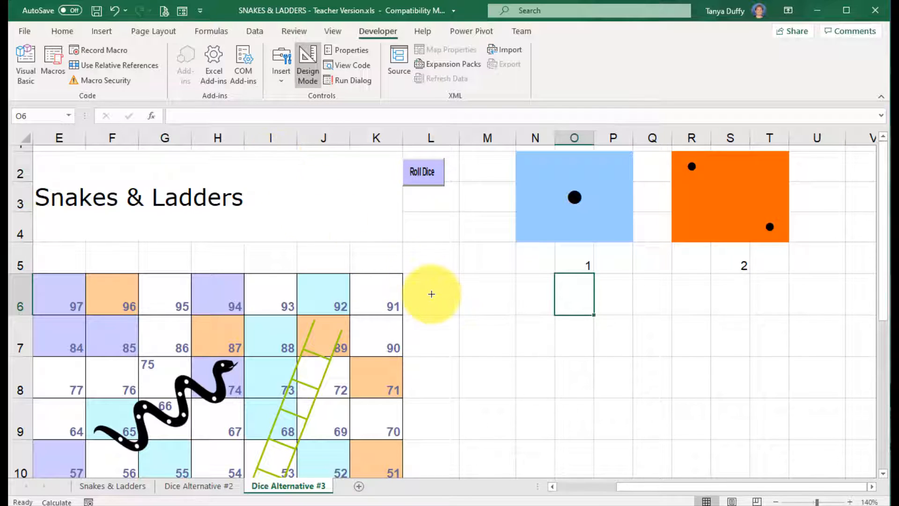
mouse_move(440, 303)
left_mouse_down()
mouse_move(529, 321)
mouse_move(526, 329)
left_mouse_up()
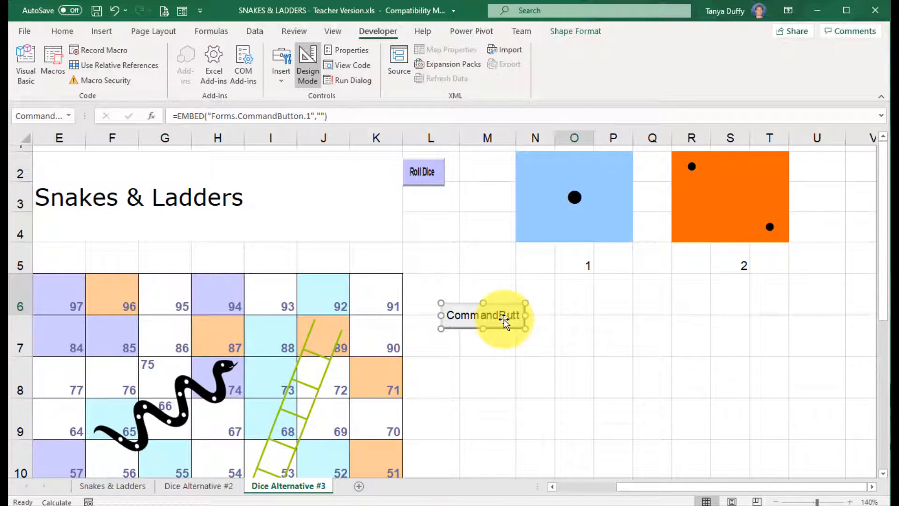
Set the new command button's background colour to the light pink palette colour &H00FF80FF& in its properties.
right_click(505, 321)
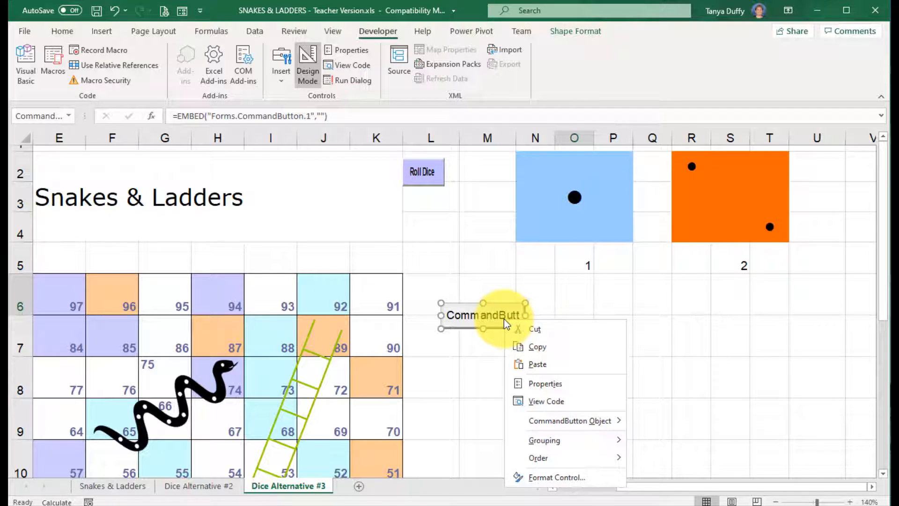
left_click(538, 381)
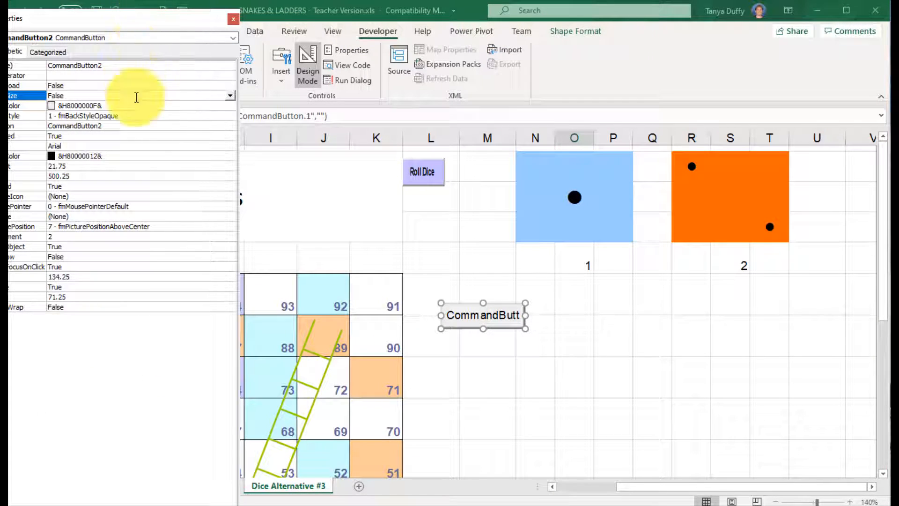
left_click(106, 105)
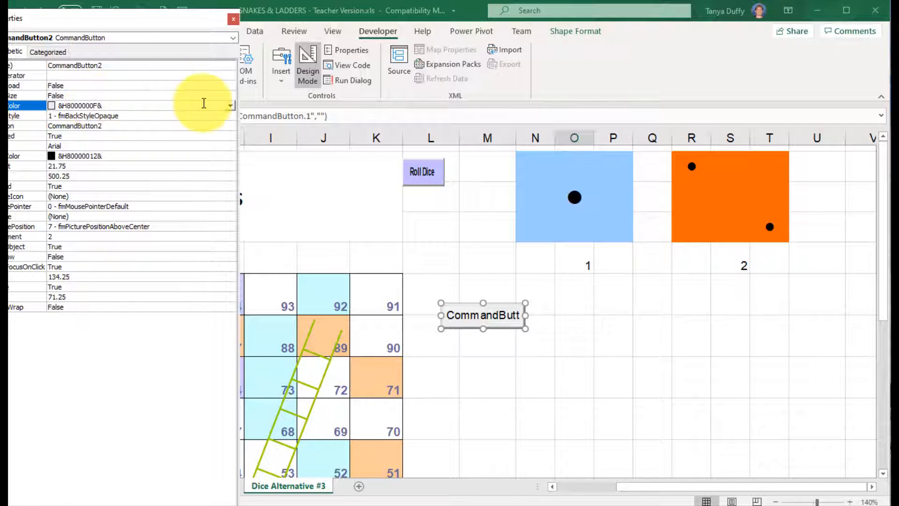
left_click(229, 106)
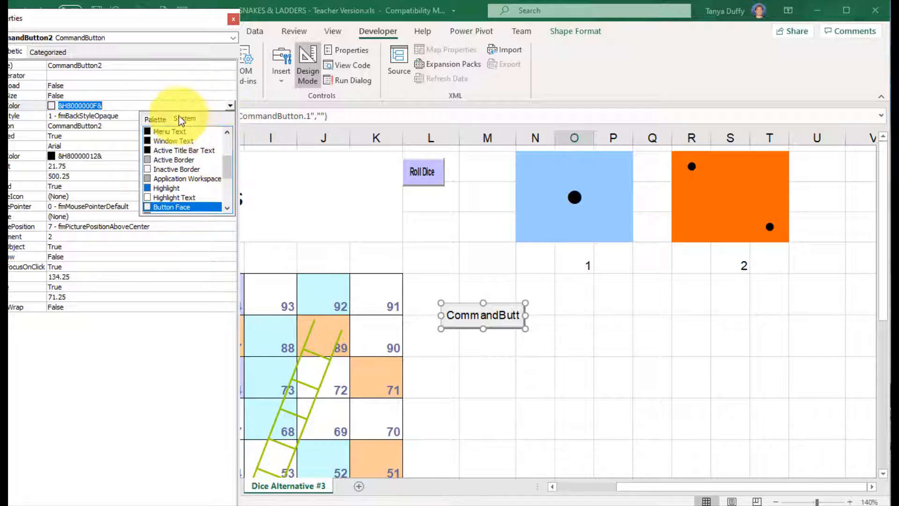
left_click(158, 120)
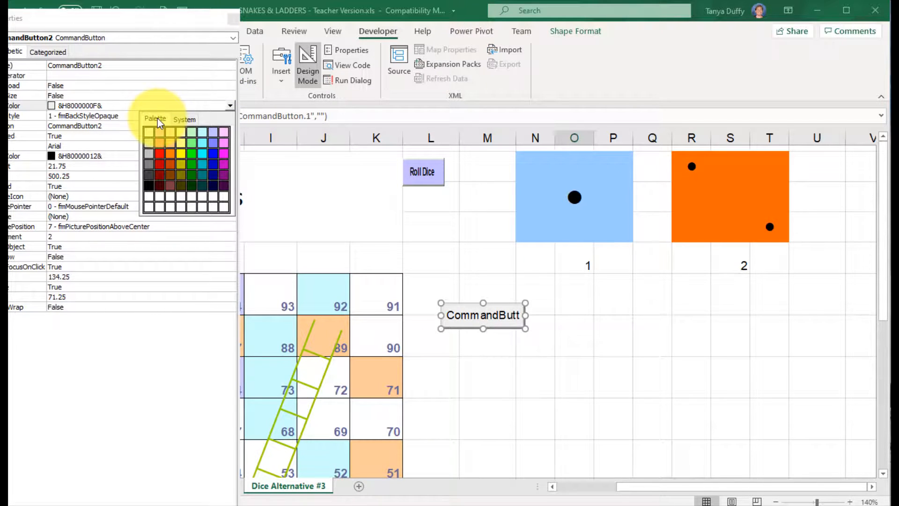
left_click(184, 121)
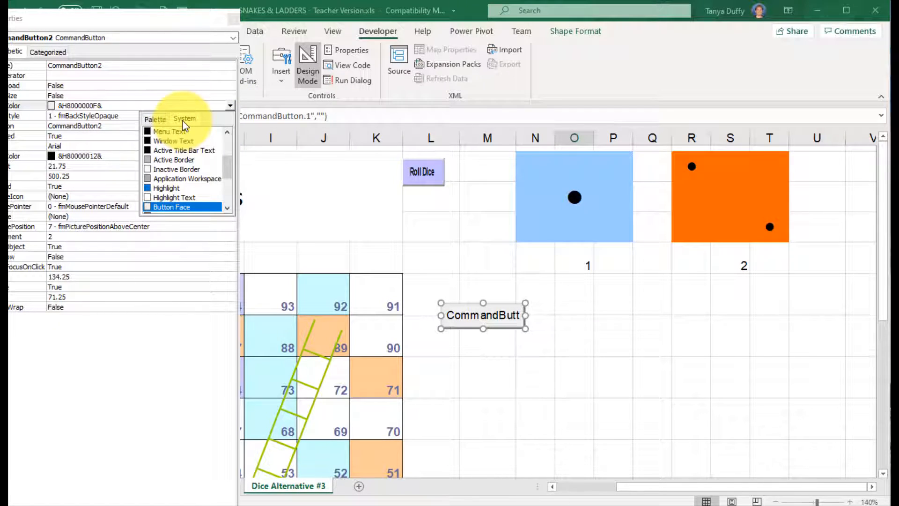
left_click(154, 120)
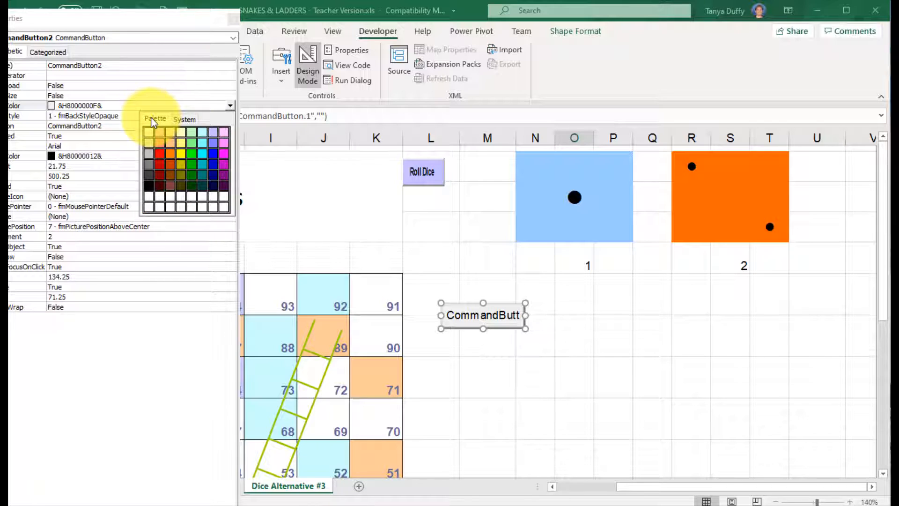
left_click(225, 145)
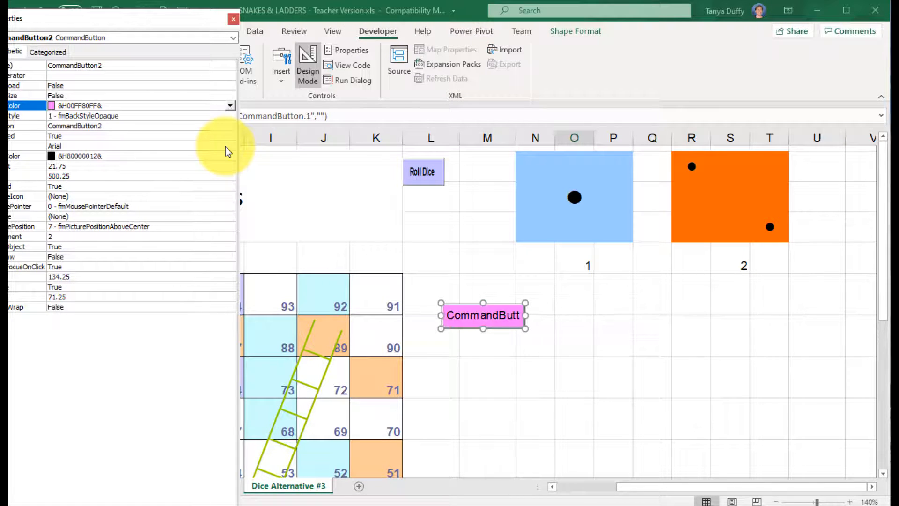
Change the pink command button's caption to ROLL, close its properties and select the button on the sheet.
left_click(133, 65)
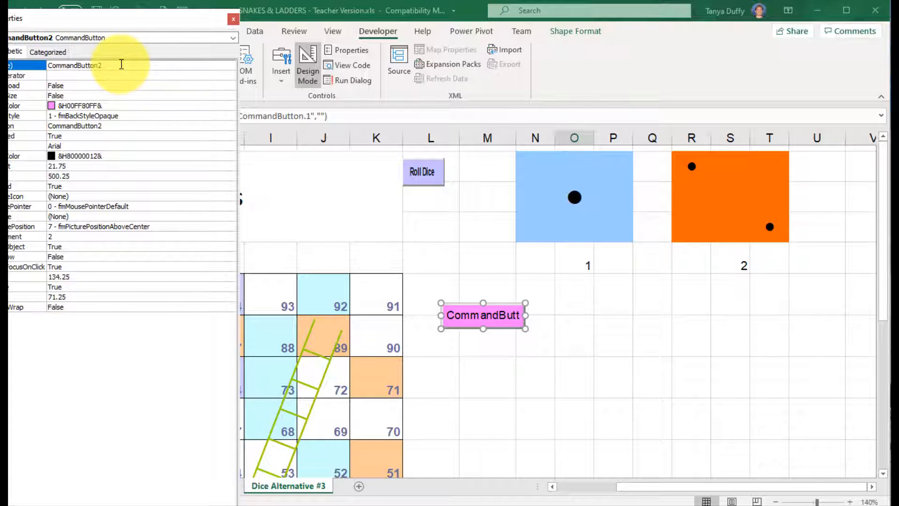
left_click(107, 126)
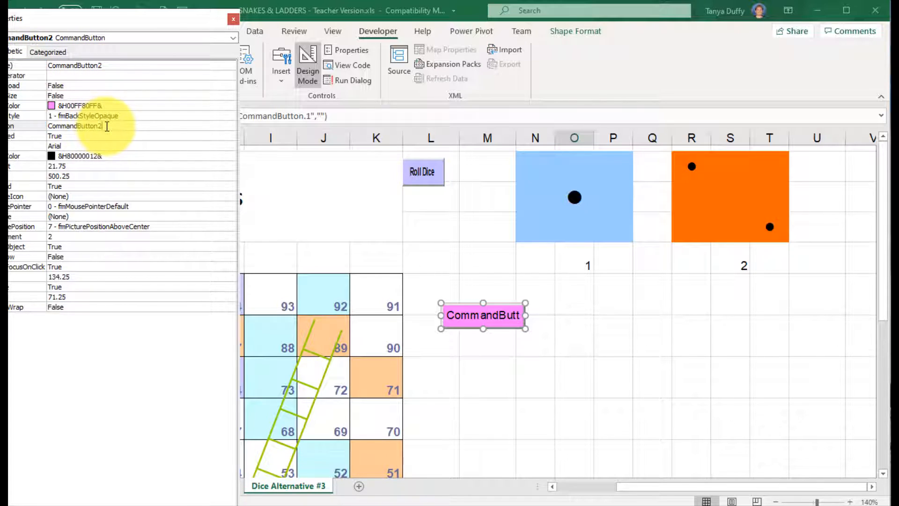
left_click(43, 127)
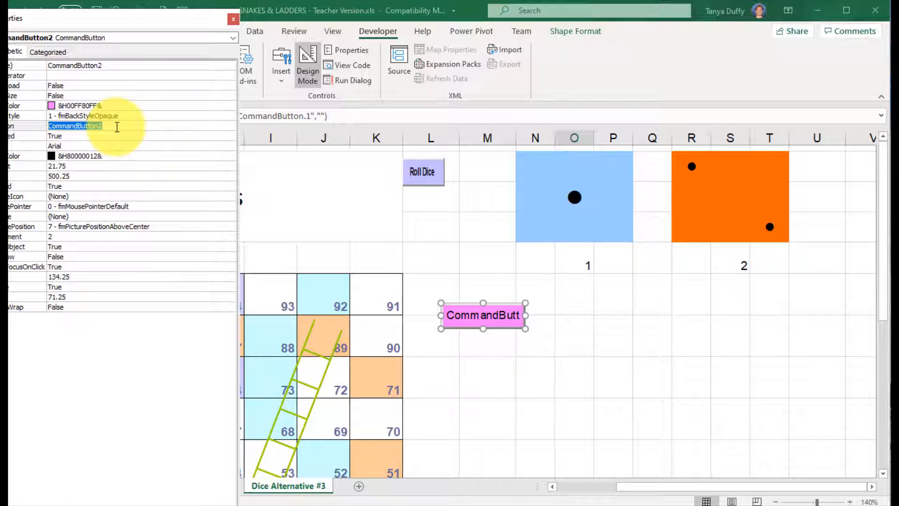
type("roll")
key("BackSpace")
key("BackSpace")
key("BackSpace")
key("BackSpace")
type("ROLL")
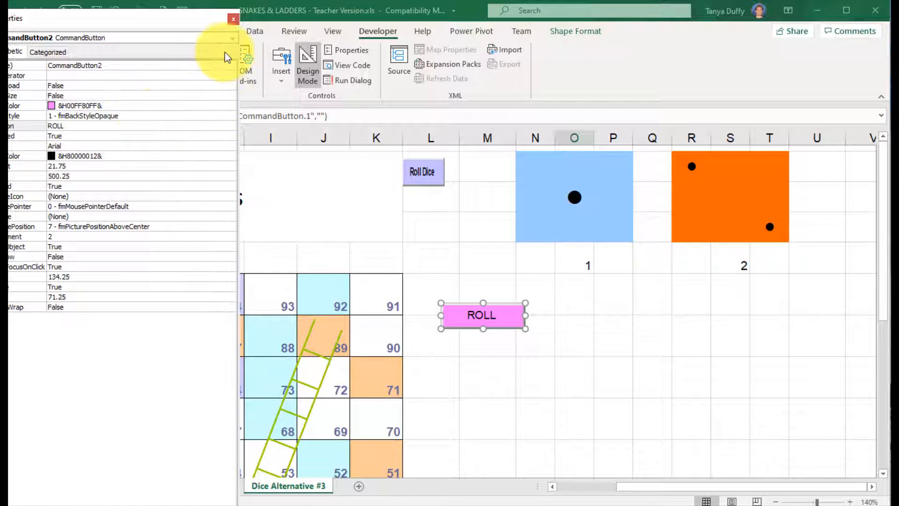
left_click(235, 22)
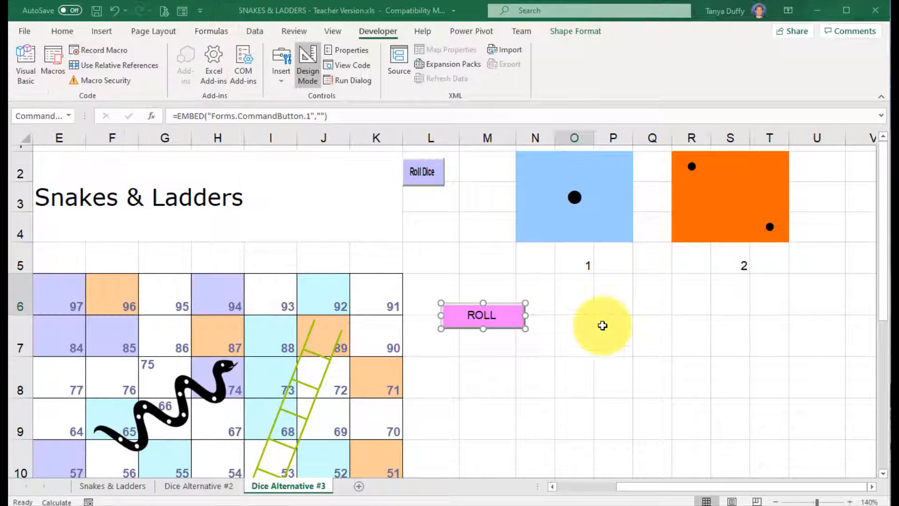
left_click(616, 334)
left_click(505, 317)
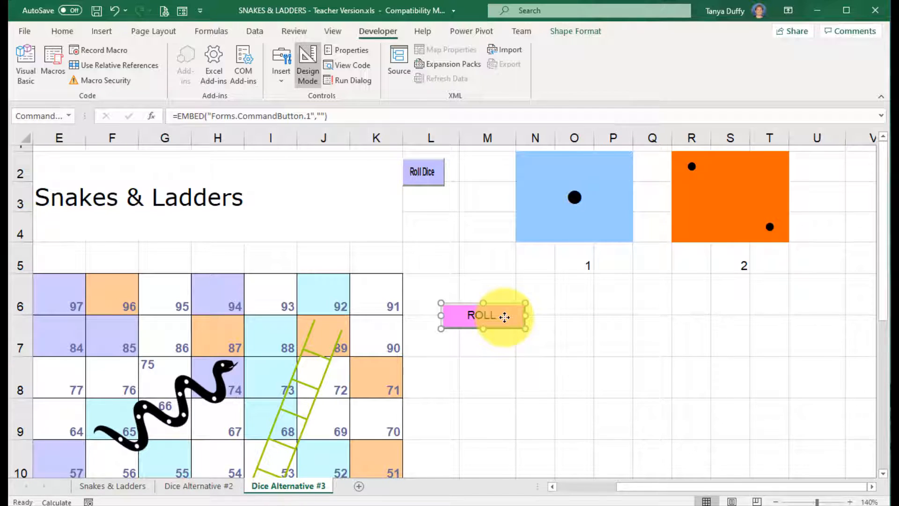
Open the pink ROLL button's code and add the line Calculate to the CommandButton2_Click procedure.
right_click(485, 317)
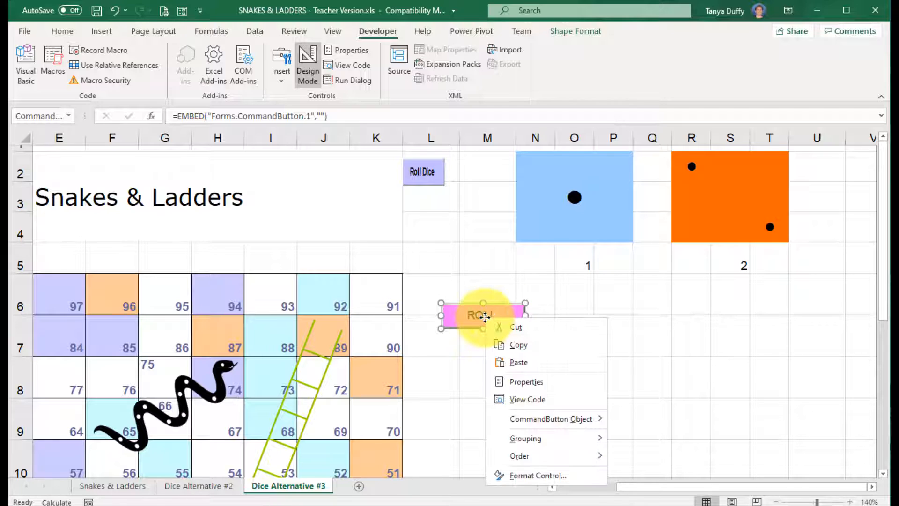
mouse_move(560, 421)
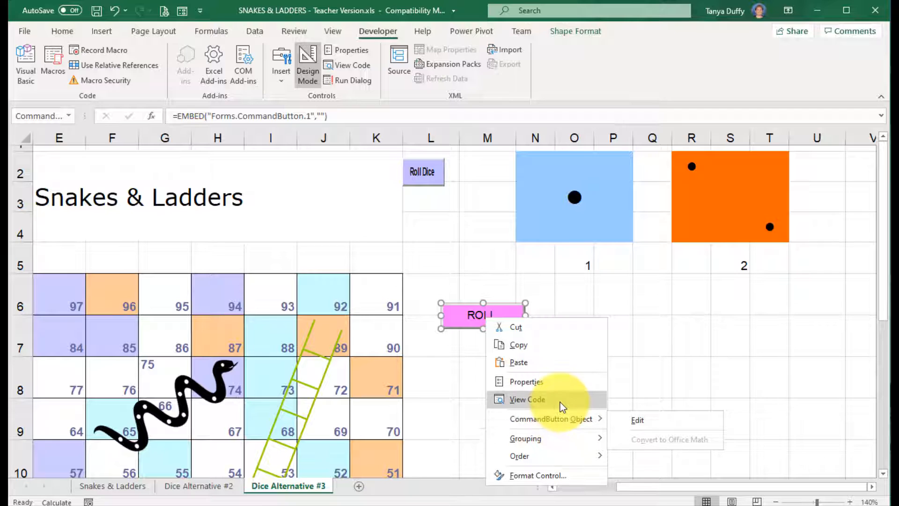
left_click(562, 407)
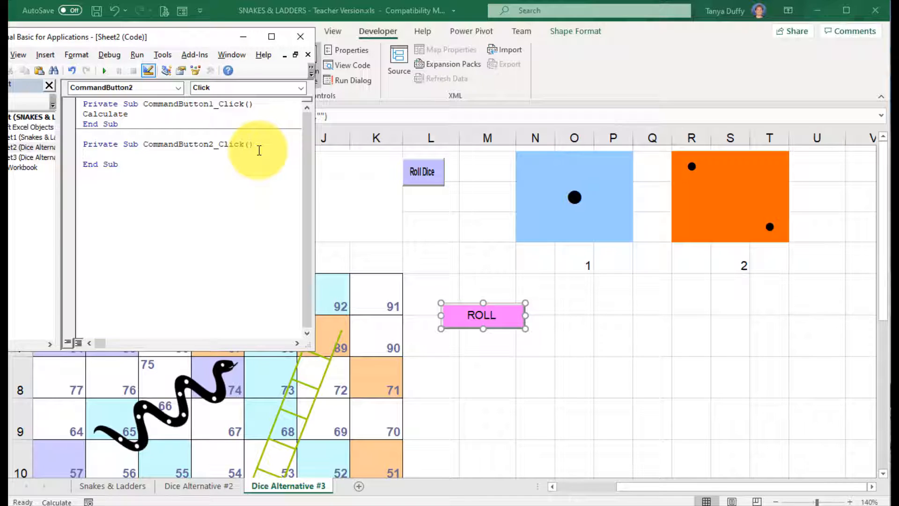
type("Calculate")
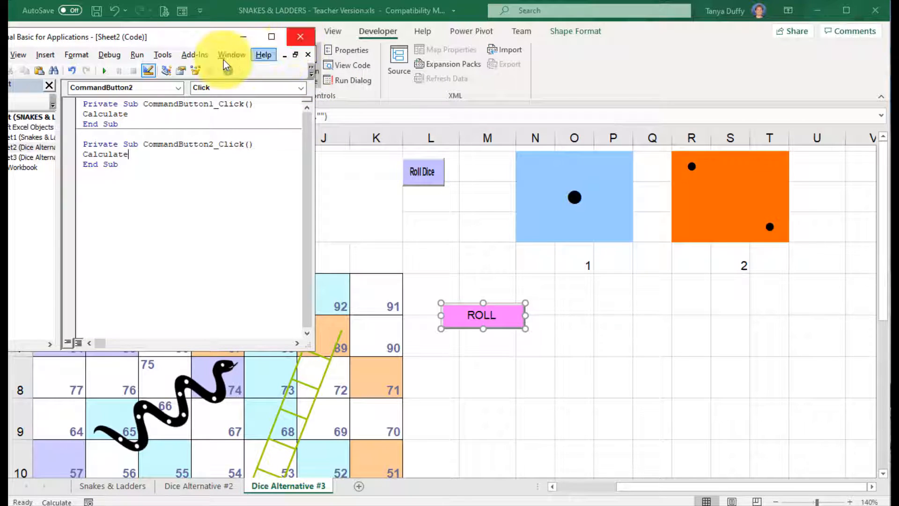
Run the CommandButton2_Click procedure repeatedly from the code editor to test that it rolls both dice.
left_click(104, 71)
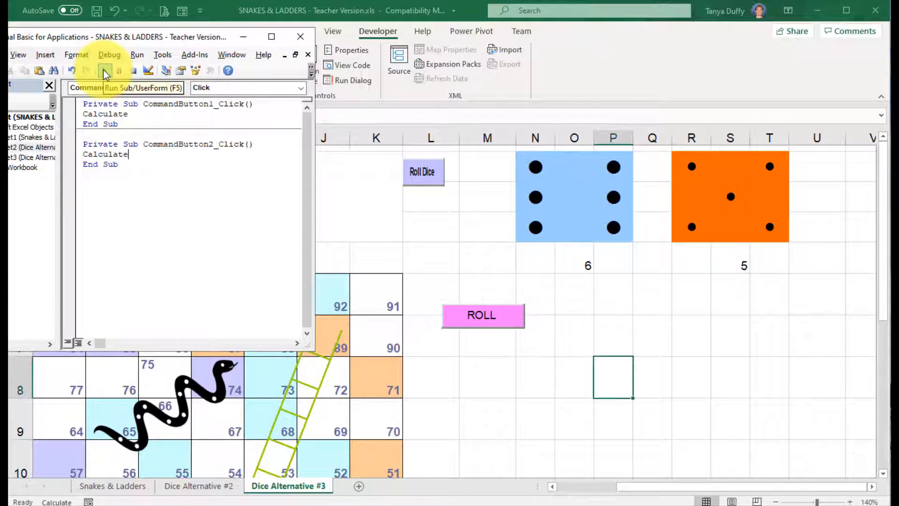
left_click(104, 70)
left_click(104, 71)
left_click(104, 70)
left_click(103, 70)
left_click(103, 70)
left_click(103, 71)
left_click(103, 70)
left_click(103, 70)
left_click(104, 71)
left_click(103, 70)
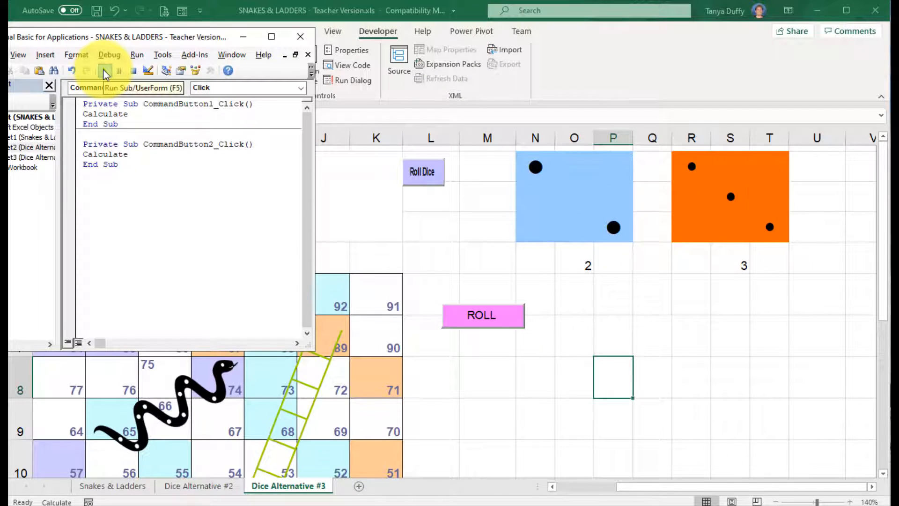
left_click(103, 70)
left_click(103, 70)
left_click(103, 70)
left_click(103, 71)
Close the code editor, leave Design Mode and roll the dice several times with the pink ROLL button.
left_click(300, 38)
left_click(312, 63)
left_click(501, 315)
left_click(501, 314)
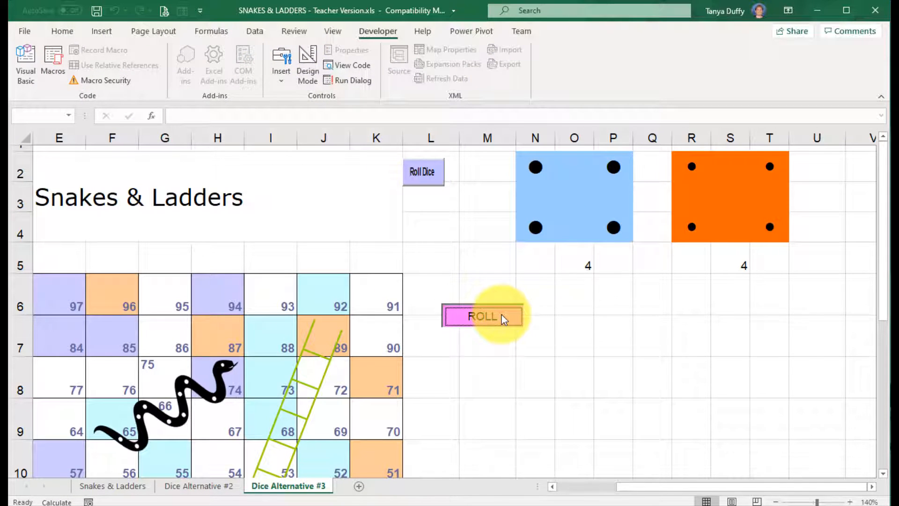
left_click(502, 315)
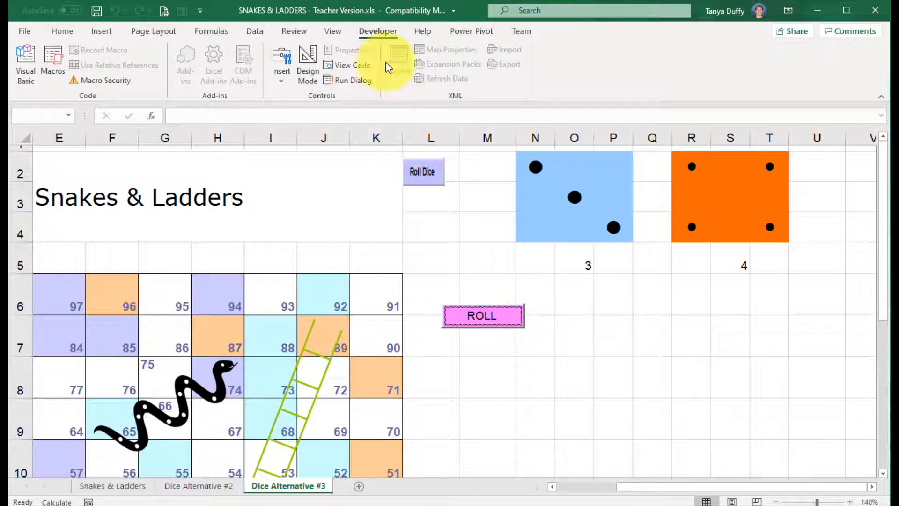
Turn Design Mode back on and delete the pink ROLL button from the sheet.
left_click(304, 81)
left_click(489, 317)
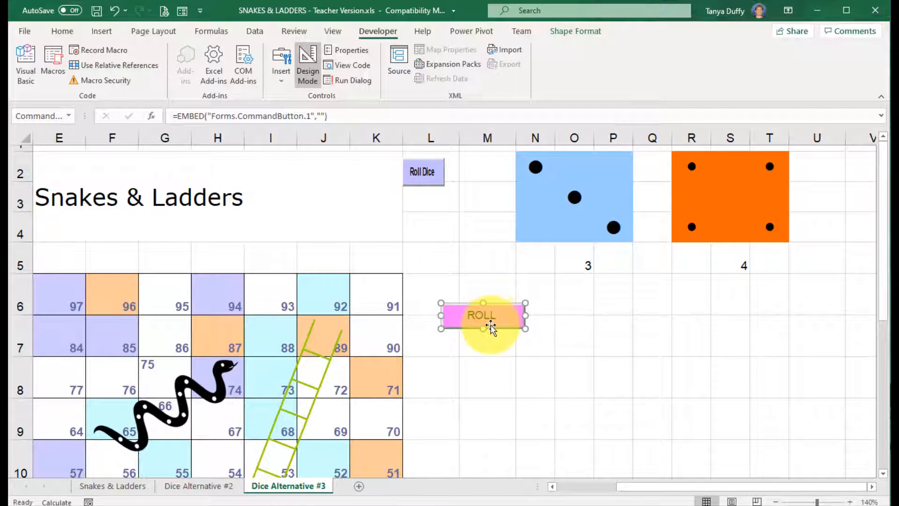
key("Delete")
Hide the dice numbers beneath the two dice by setting the font colour of O5:S5 to white.
left_click_drag(578, 263, 729, 263)
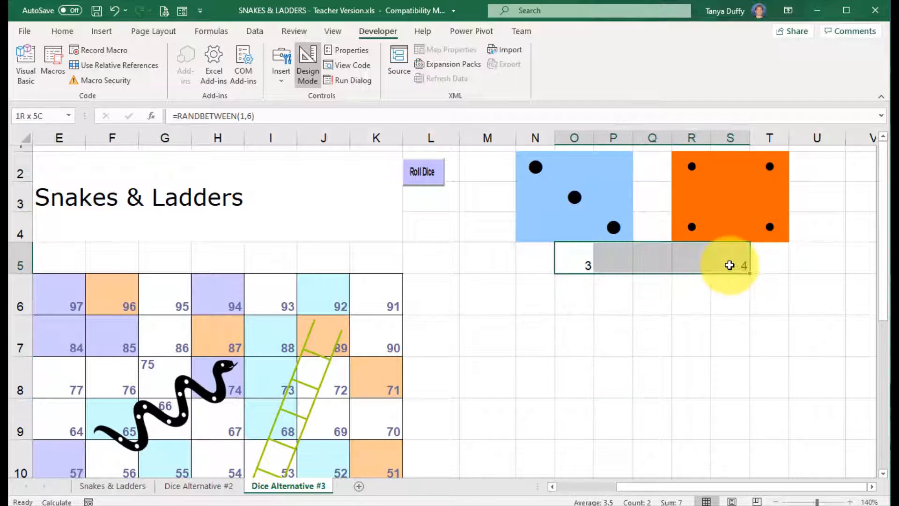
left_click(65, 31)
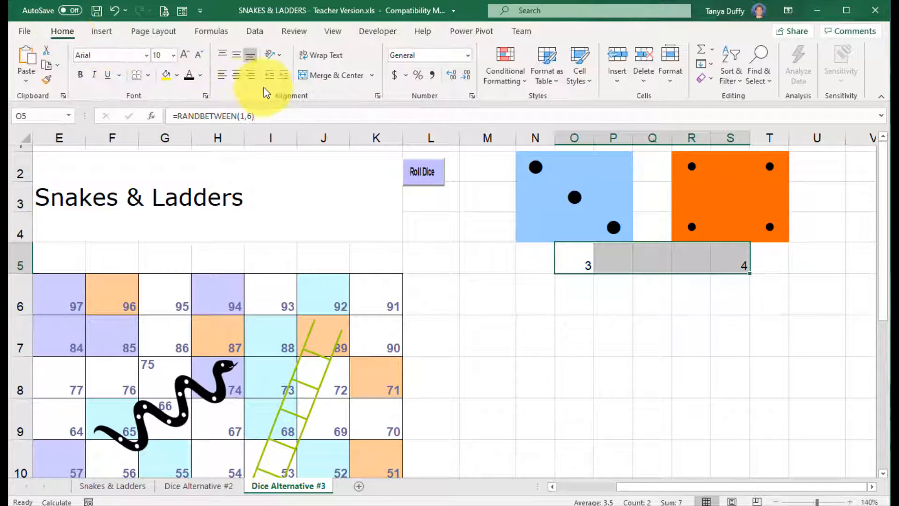
left_click(198, 78)
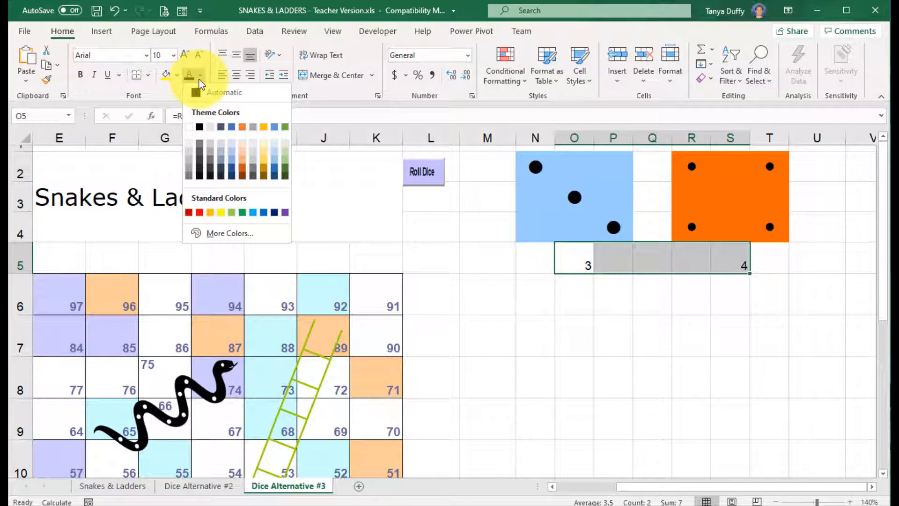
left_click(190, 126)
left_click(619, 298)
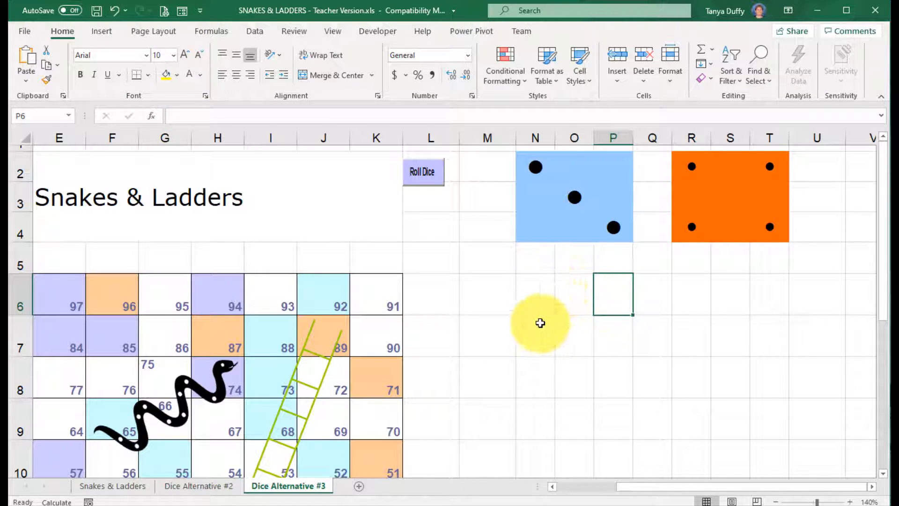
Bring up the display options for the sheet's gridlines, headings and formula bar.
left_click(343, 32)
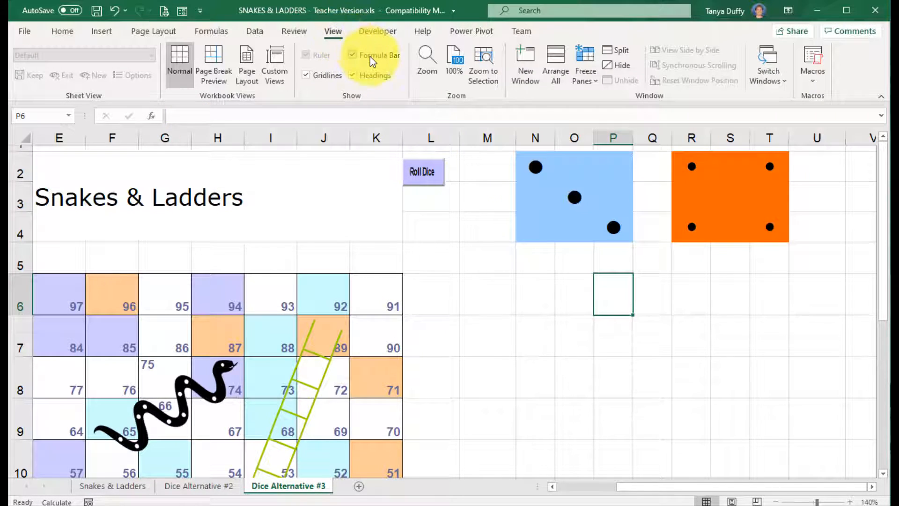